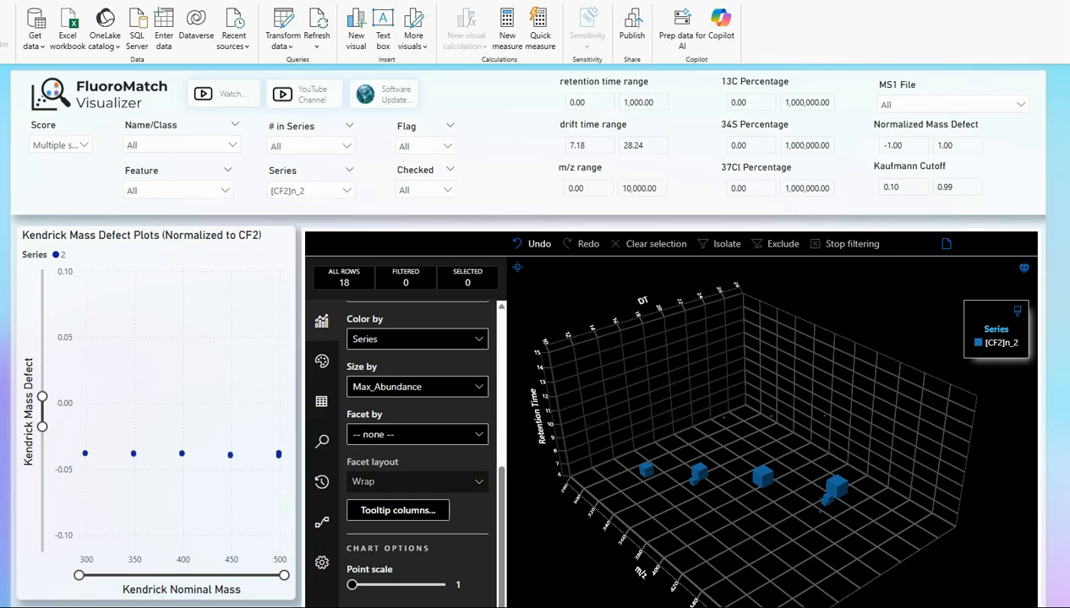
Step: Look in the Visualizer folder of FlouroMatch_IM_V2 for FluoroMatch_IM_v2_v4_Visualizer_MSMS&IM.pbix, making its full name readable, and return to the report
drag(0, 68, 667, 55)
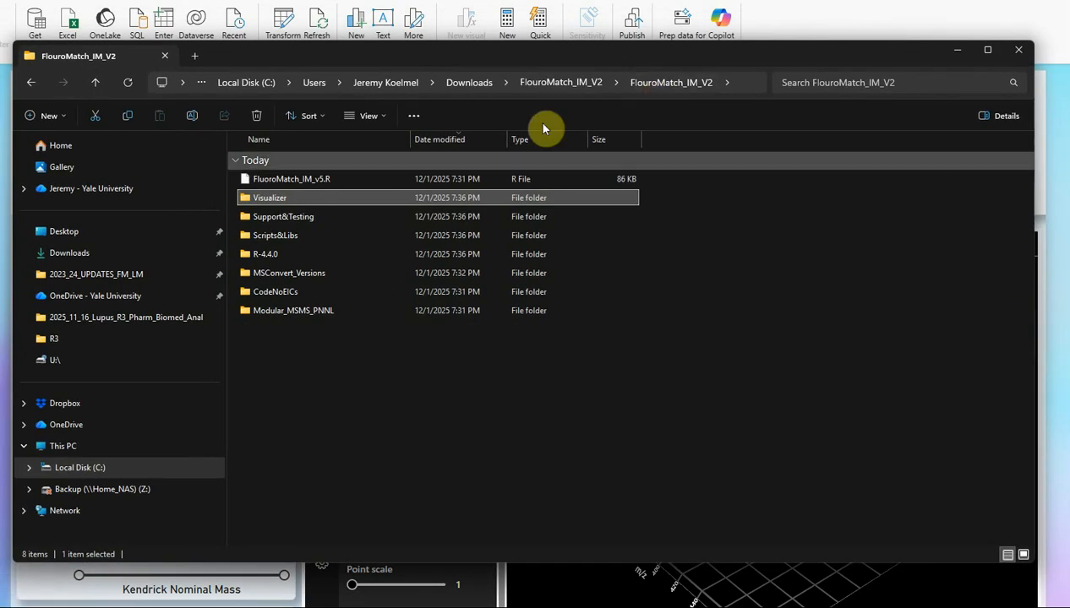
double_click(293, 200)
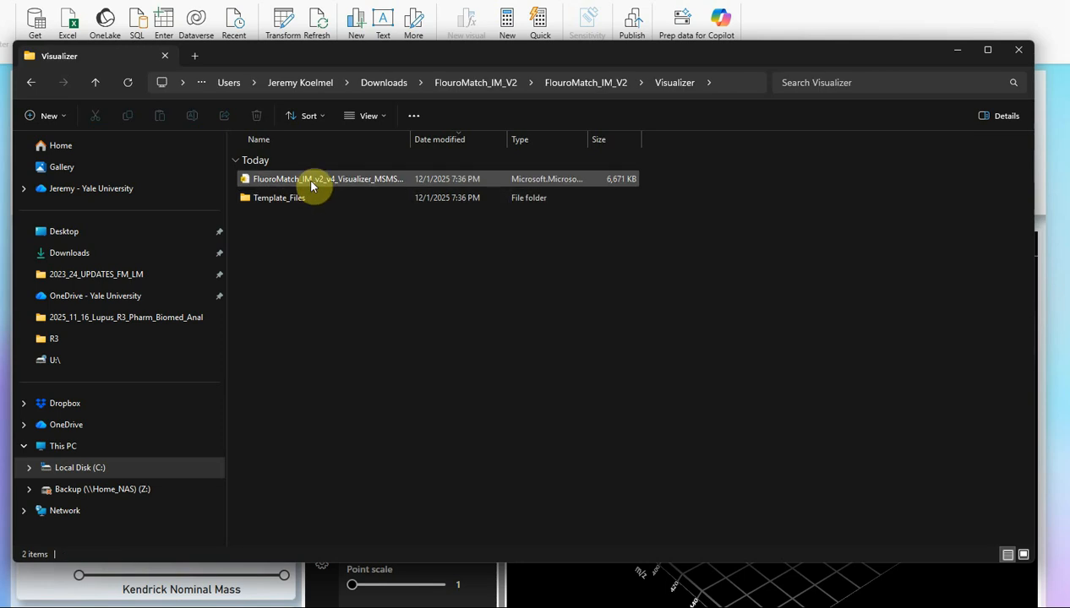
drag(410, 139, 492, 140)
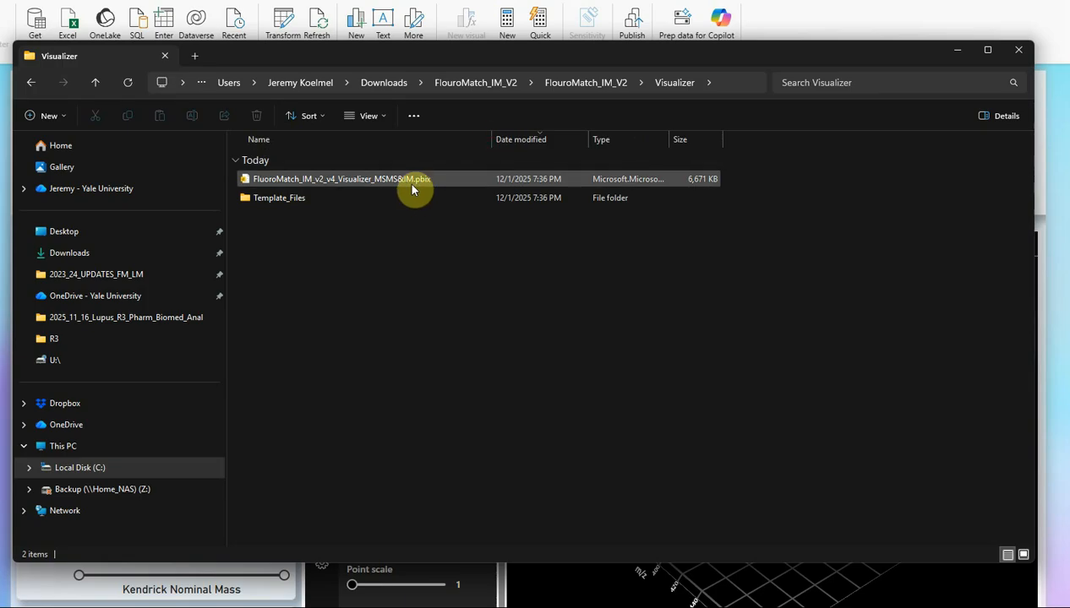
click(414, 179)
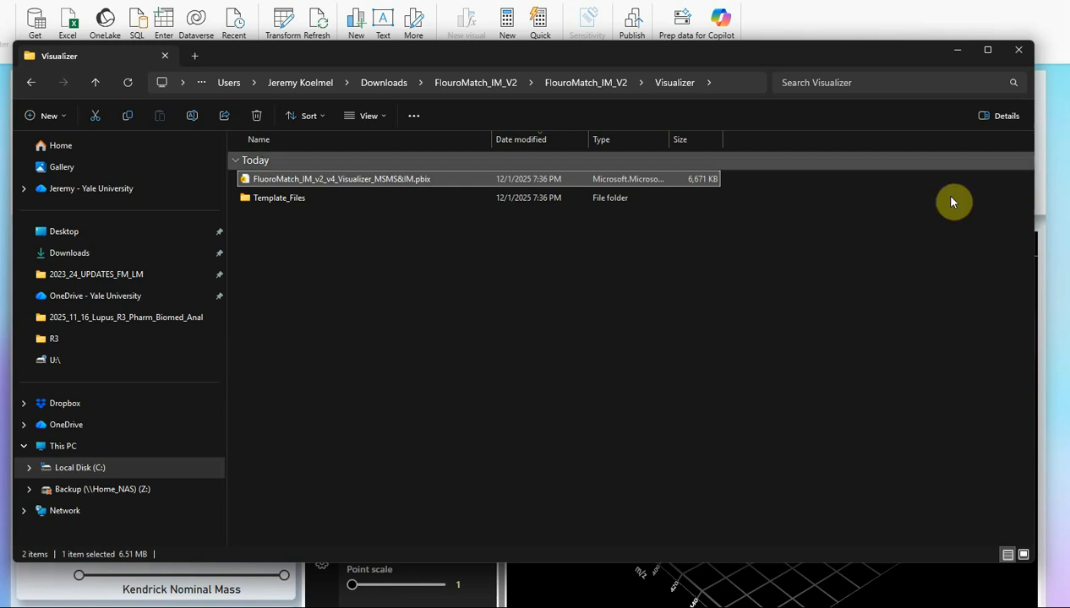
click(957, 56)
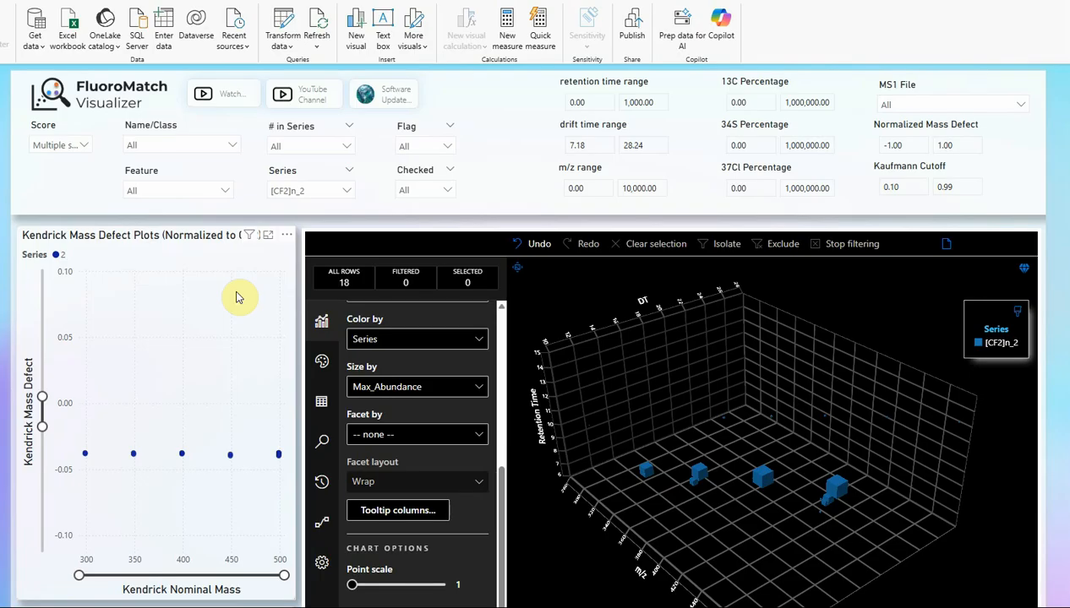
Step: In the data source settings, repoint the Kauffman plots source to 2020_EPA_MasterList_Kauffman_Plots.csv in the downloaded Visualizer's Template_Files folder
click(195, 220)
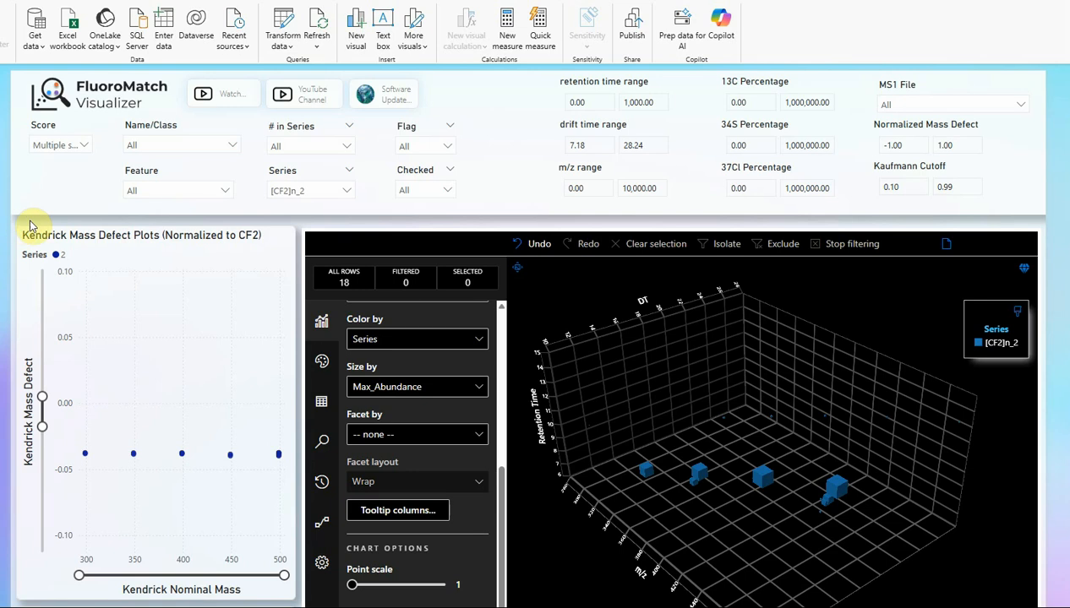
click(287, 53)
click(305, 100)
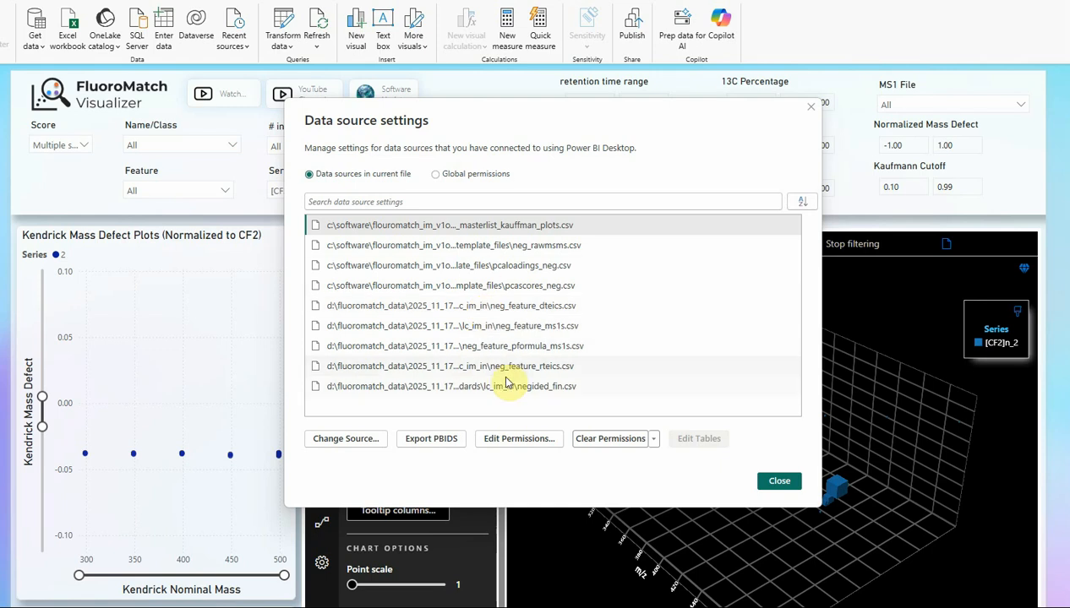
click(506, 226)
click(328, 435)
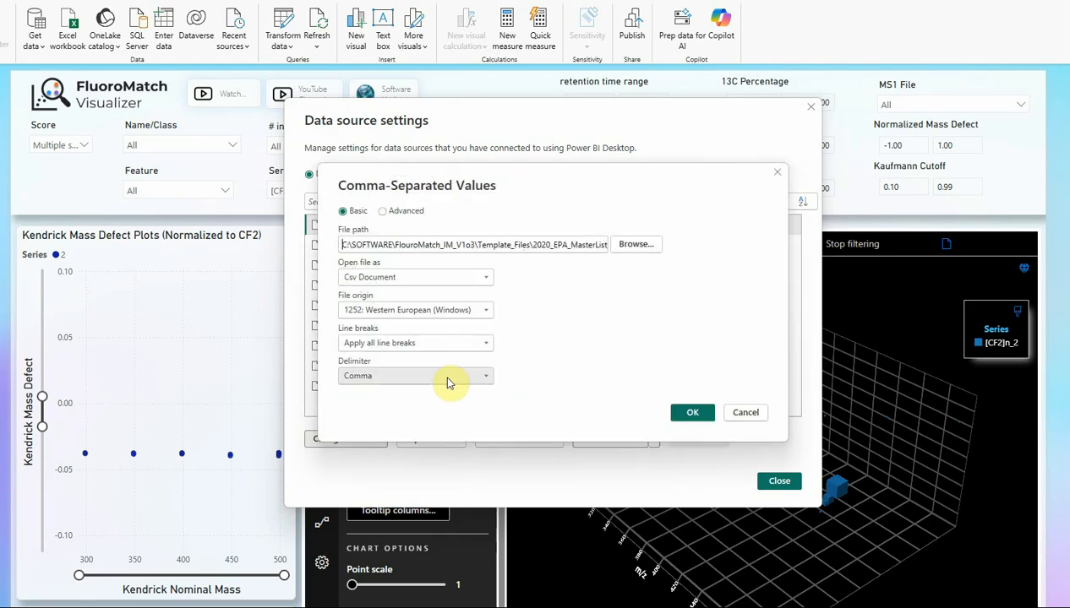
click(646, 245)
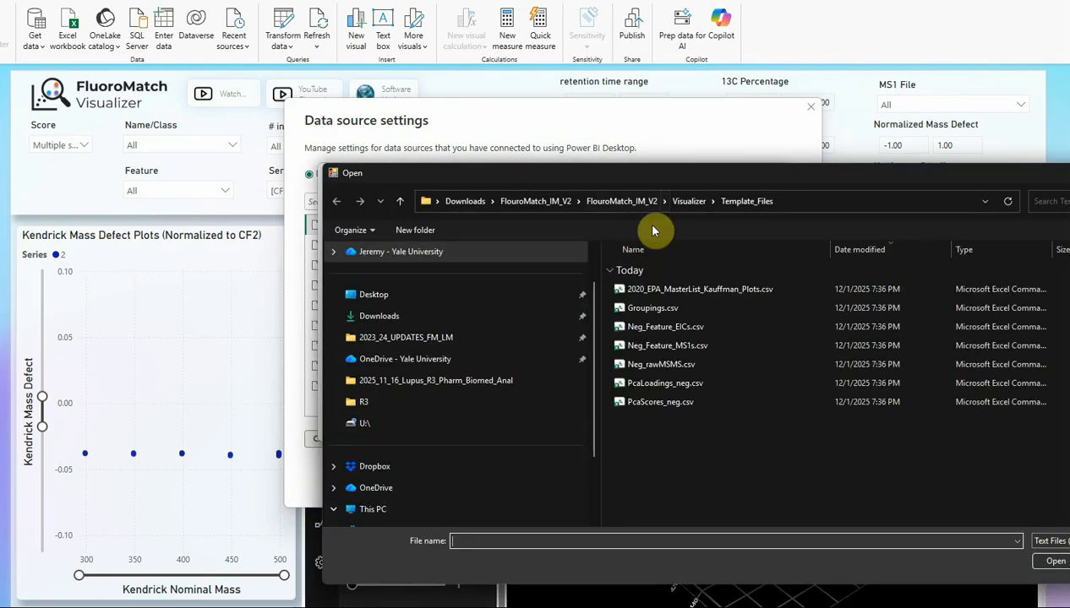
click(609, 203)
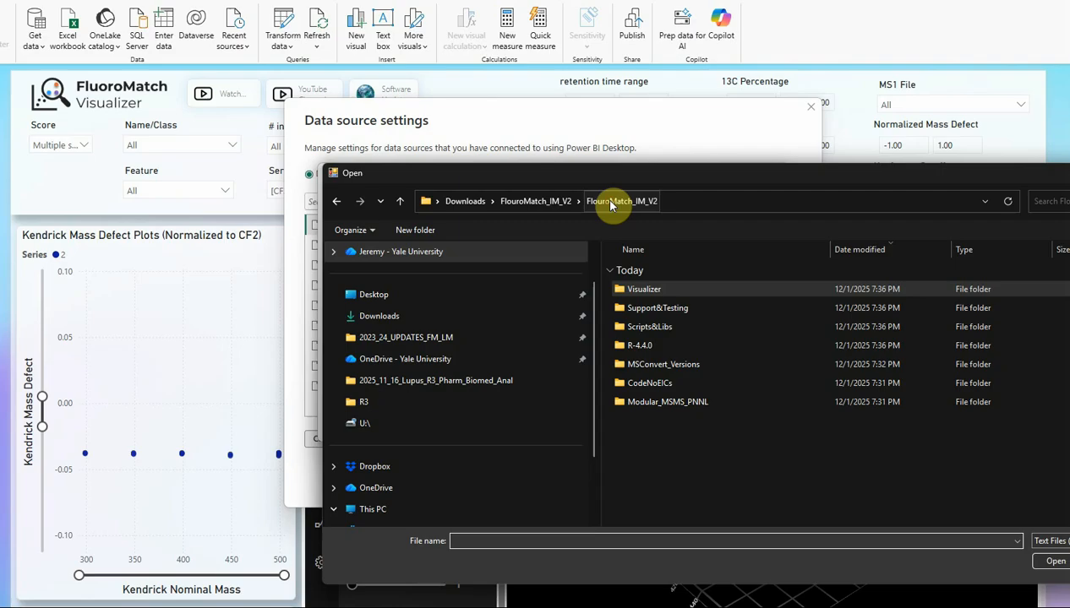
double_click(646, 289)
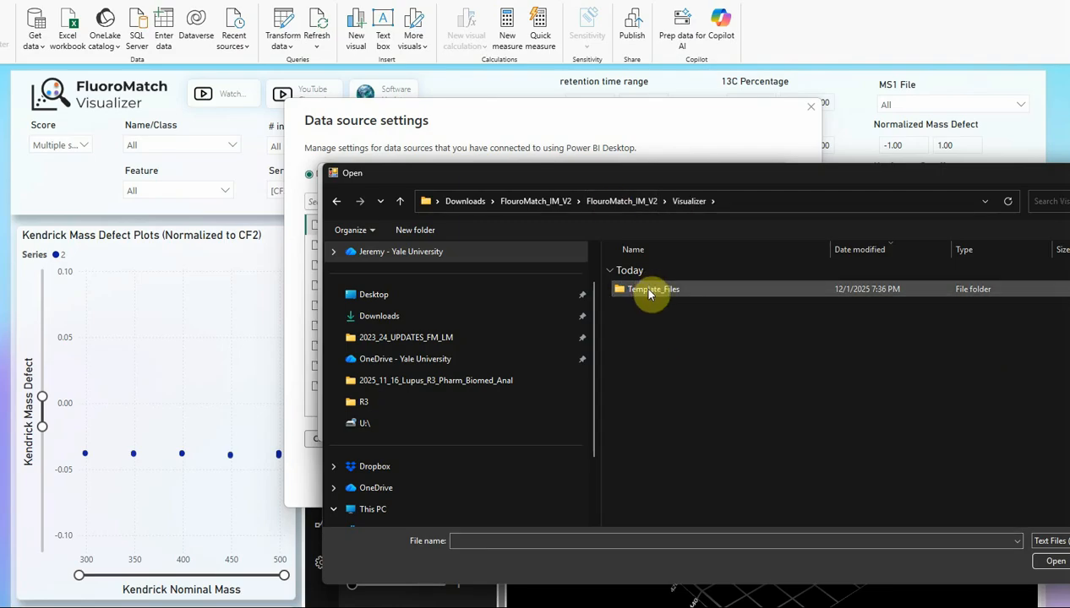
double_click(649, 290)
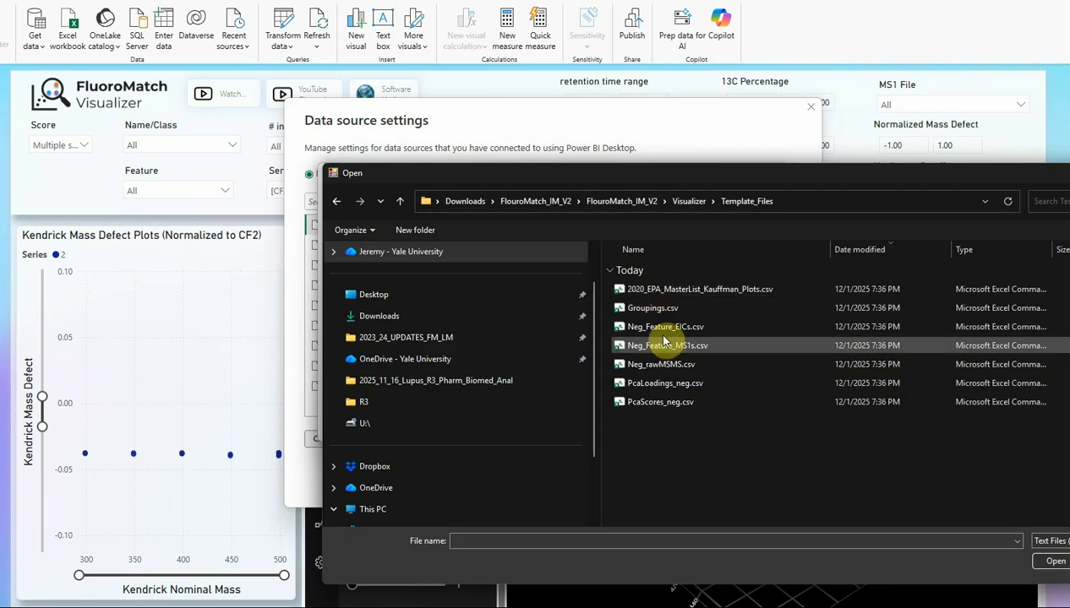
double_click(653, 290)
click(688, 413)
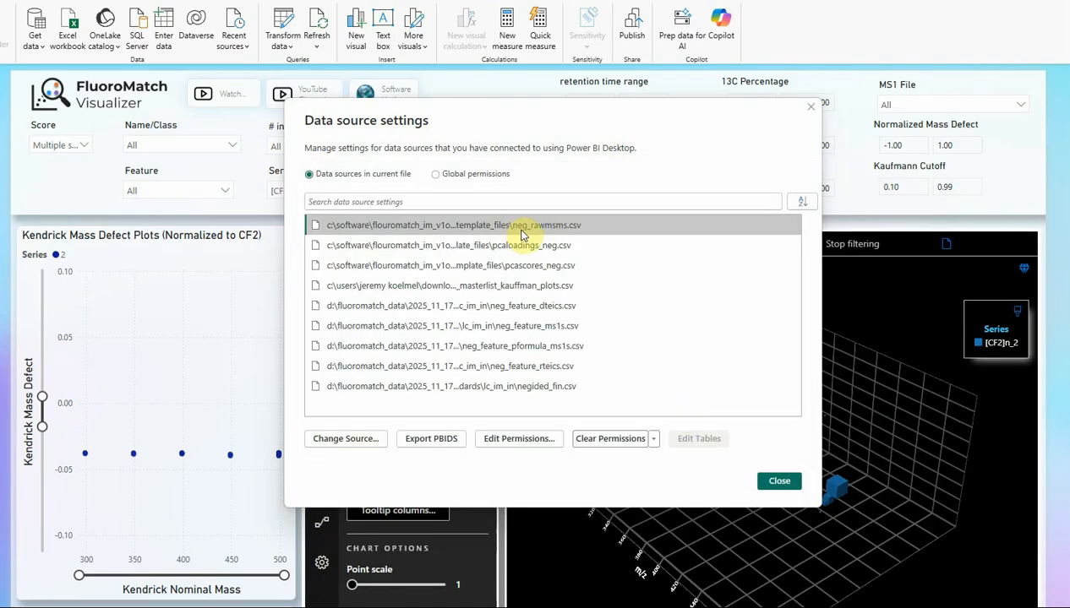
Step: Repoint the neg_rawmsms.csv data source to Neg_rawMSMS.csv in the downloaded Template_Files folder
click(374, 440)
click(639, 246)
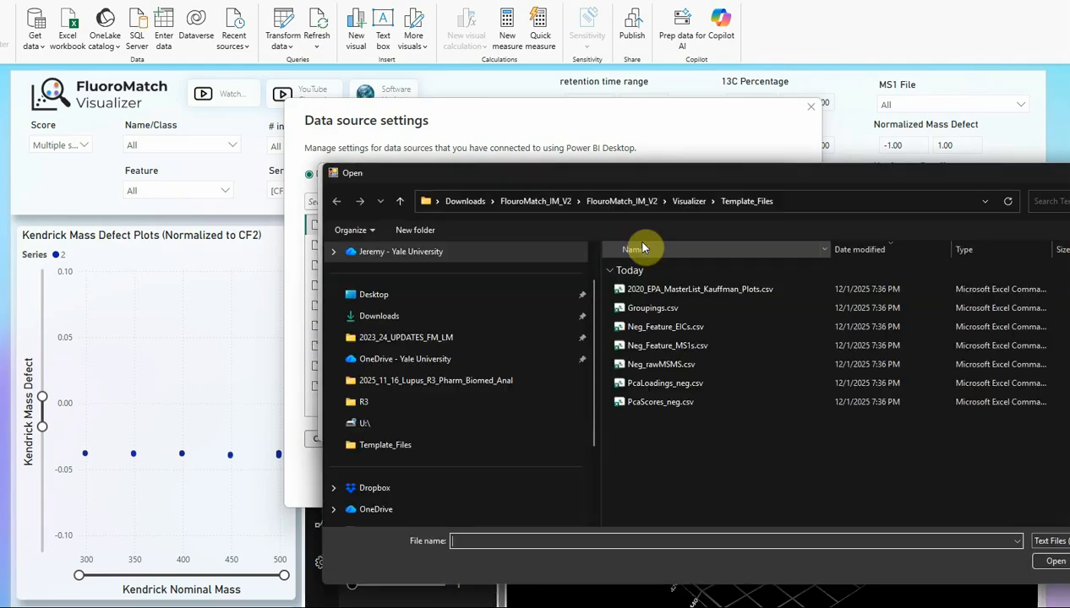
click(663, 364)
double_click(663, 364)
click(690, 411)
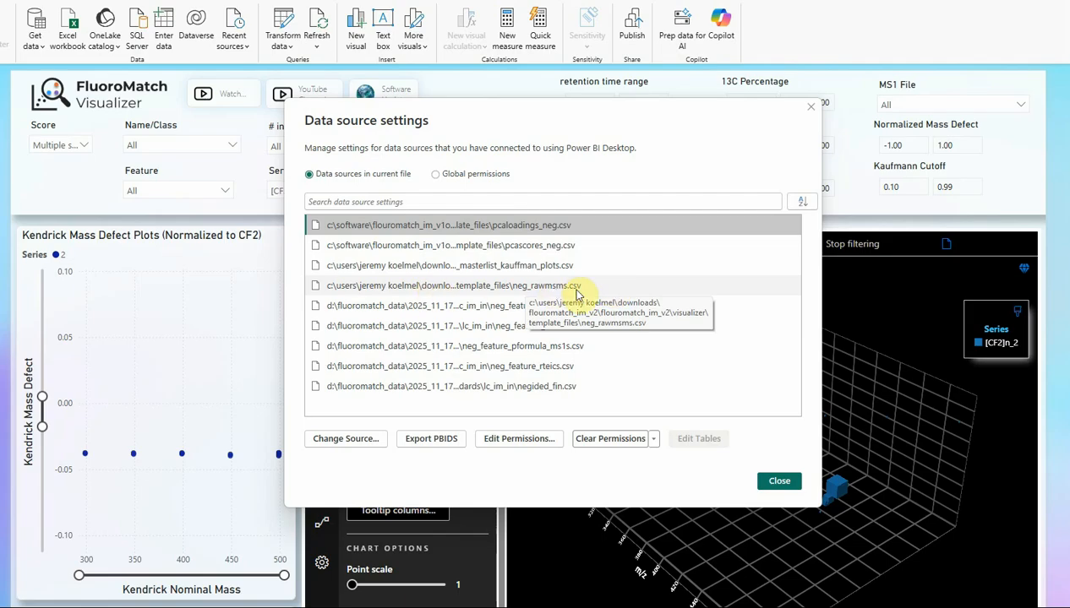
Step: Go through the project-specific data sources from neg_feature_dteics.csv down to negided_fin.csv
click(509, 311)
click(509, 326)
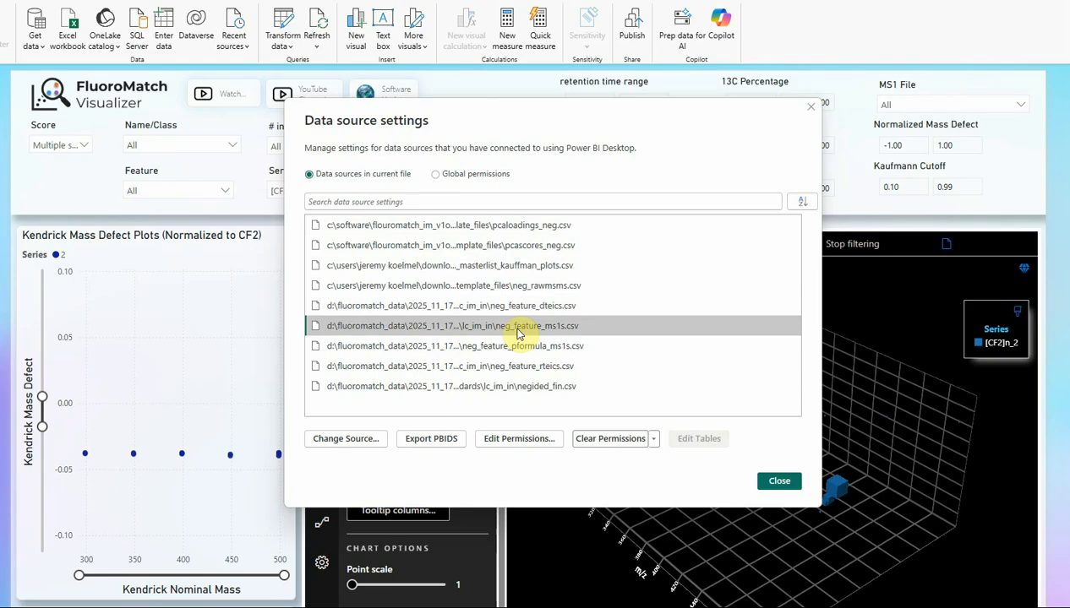
click(526, 352)
click(528, 370)
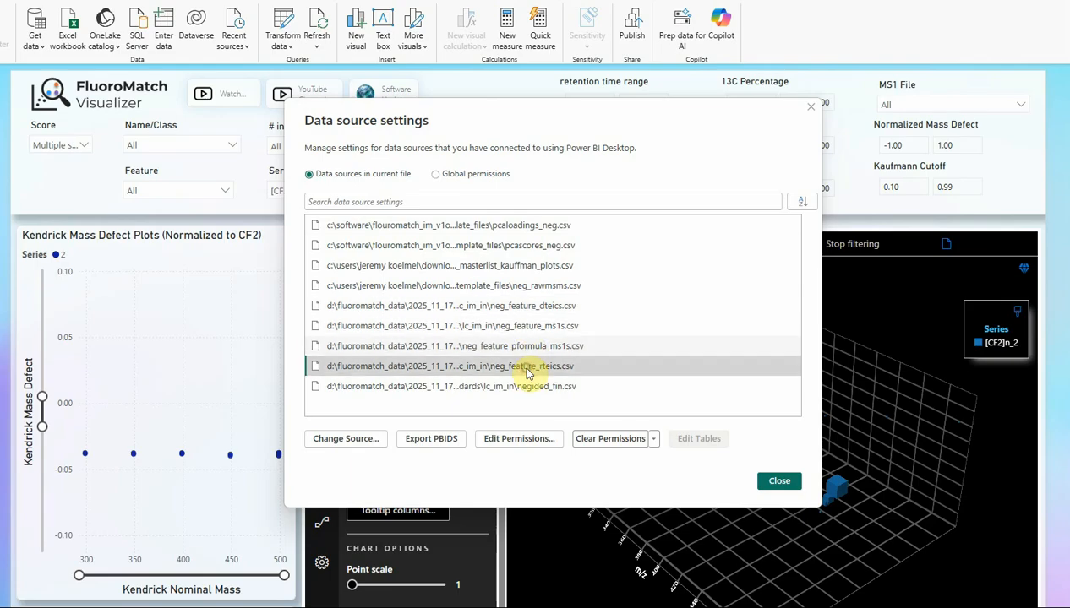
click(529, 392)
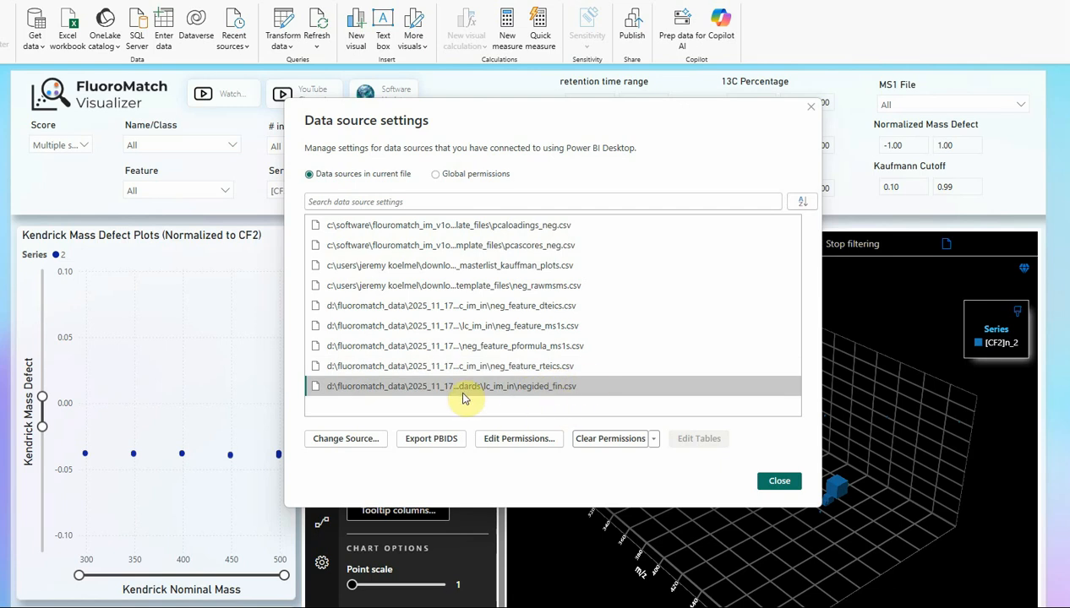
click(505, 306)
click(358, 441)
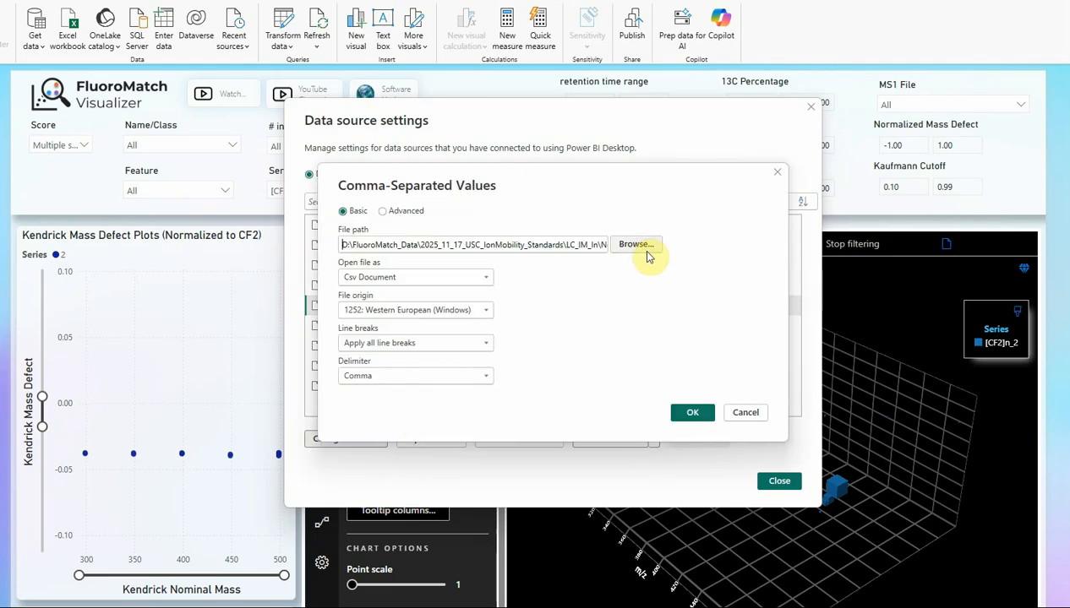
click(635, 245)
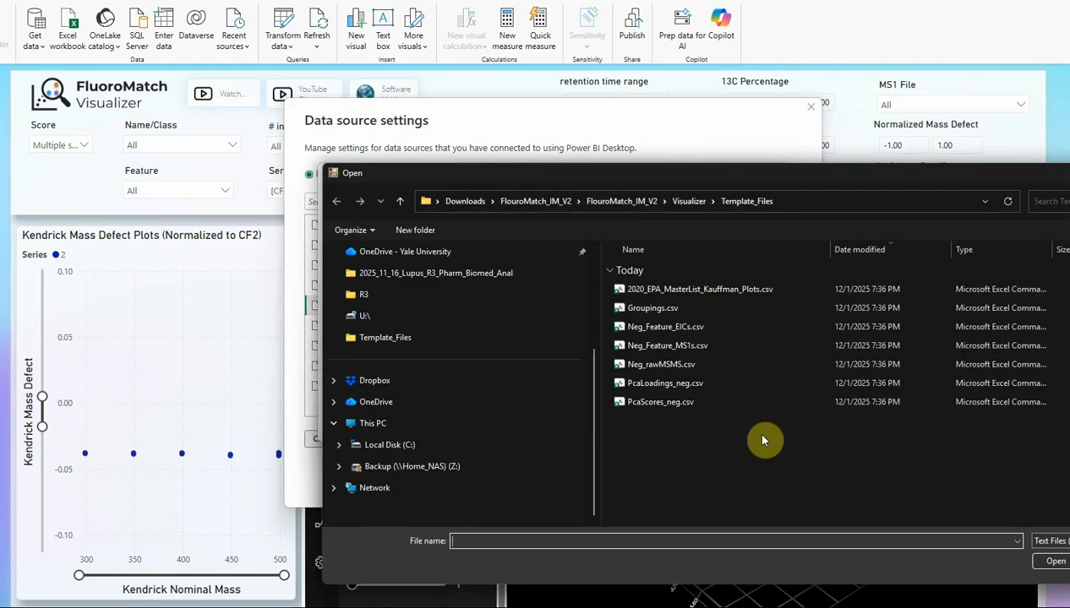
key(Escape)
click(743, 412)
Step: Close the data source settings and discard the pending query changes
click(780, 479)
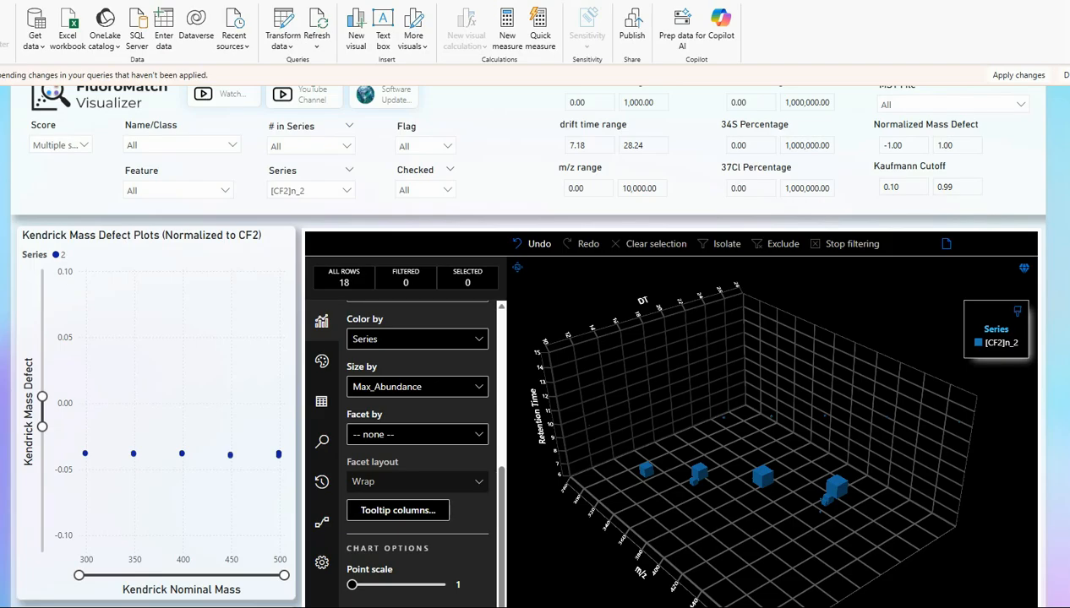
click(1066, 75)
click(614, 362)
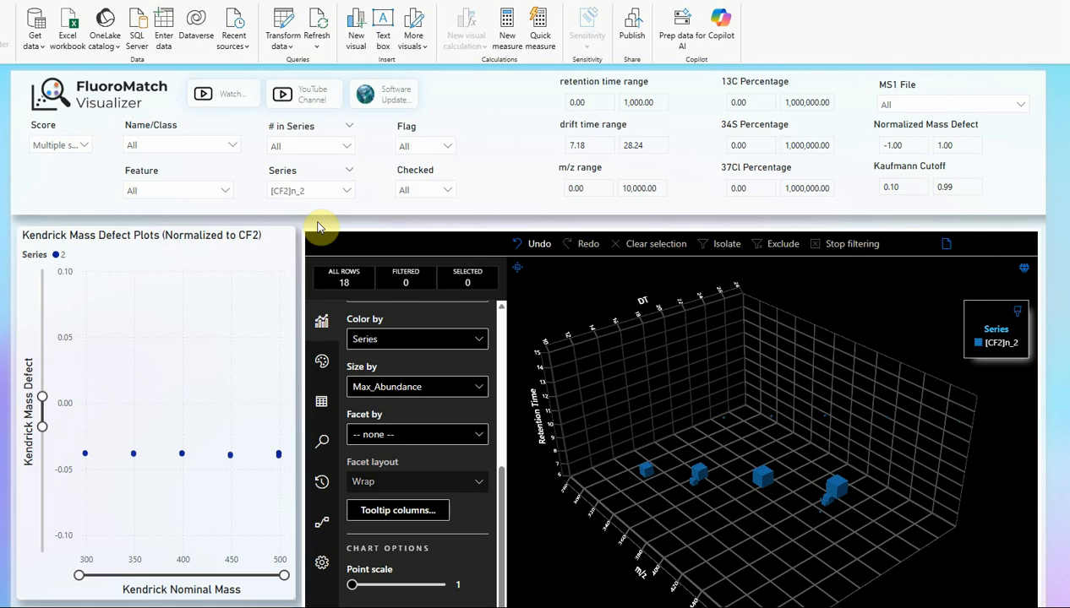
Step: Search the Series filter for 2 and deselect [CF2]n_2 to remove the series restriction
click(84, 147)
click(296, 195)
text(2)
click(281, 324)
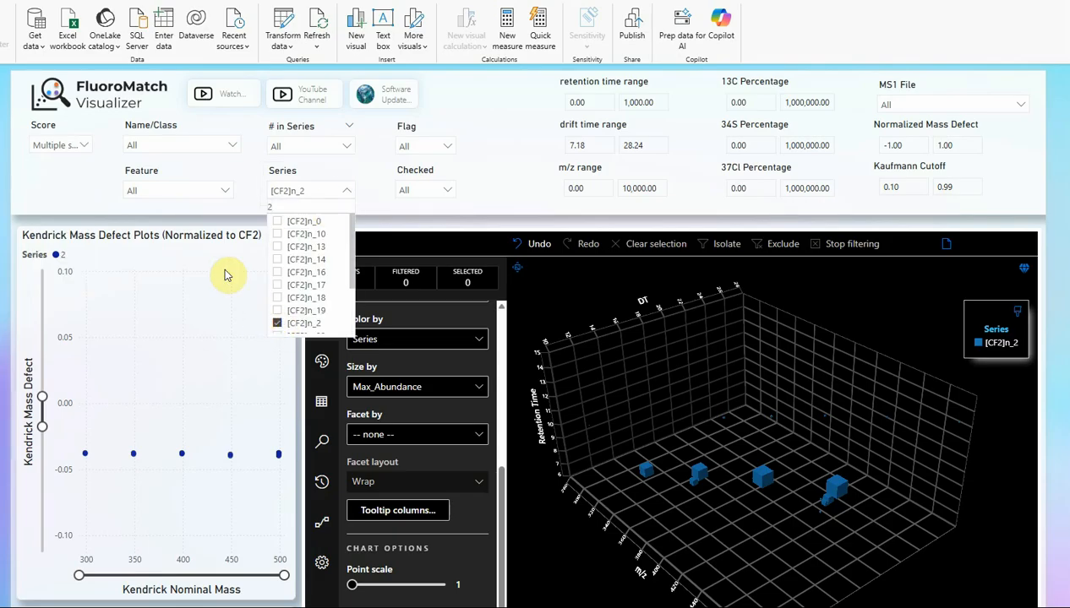
click(235, 224)
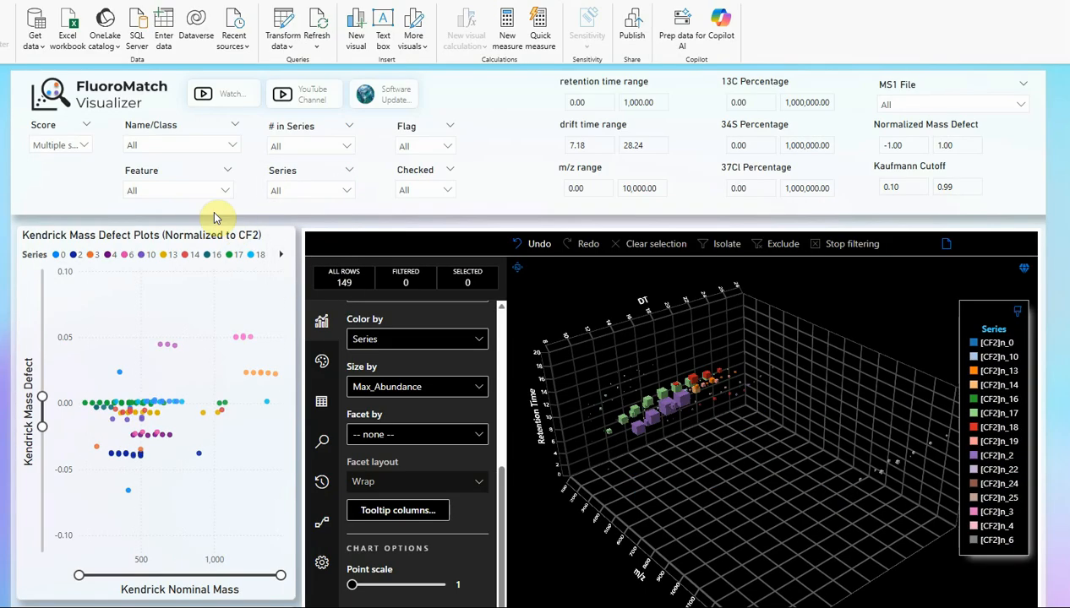
Step: Clear the Score filter and restrict it to scores A, A- and C+
click(76, 147)
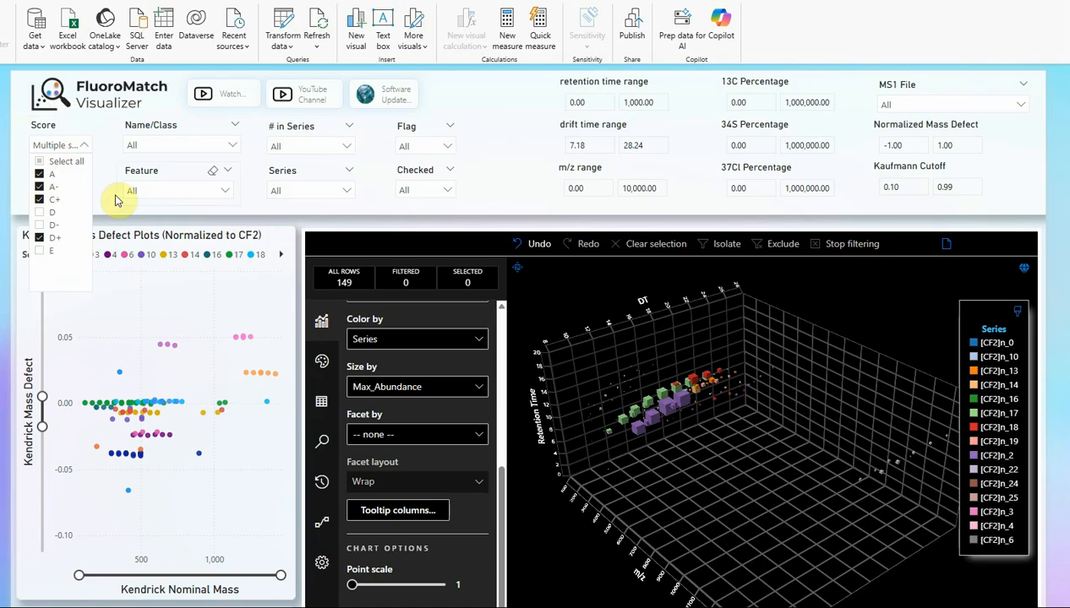
click(41, 164)
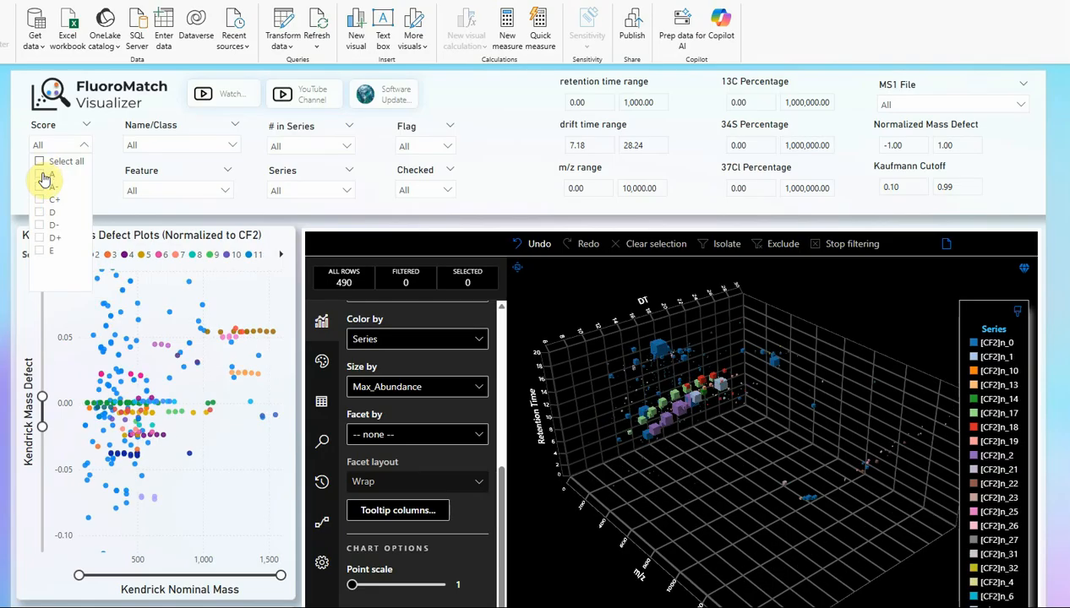
click(41, 189)
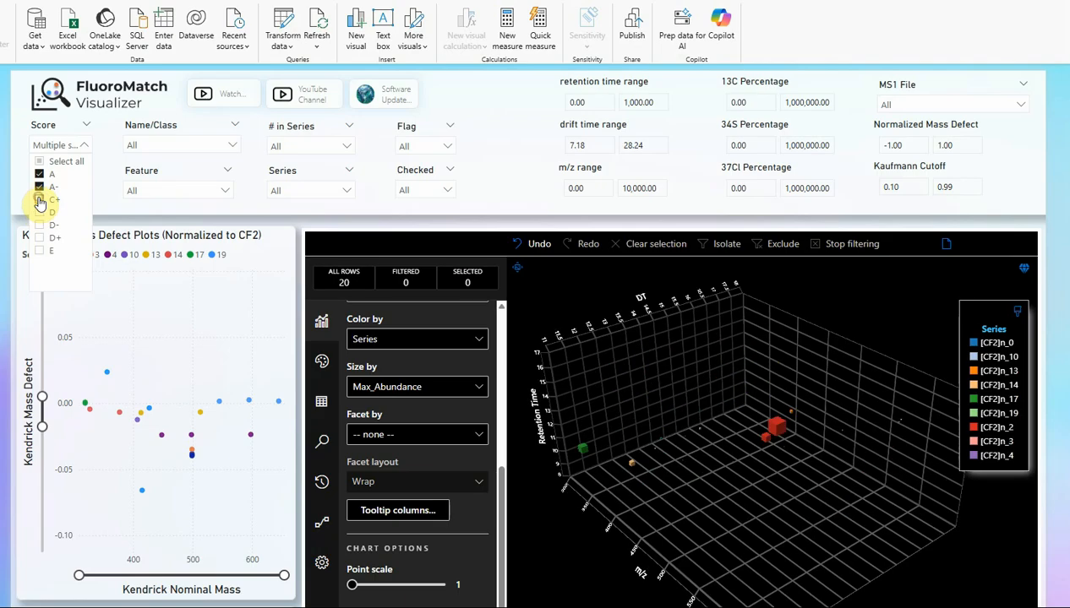
click(39, 200)
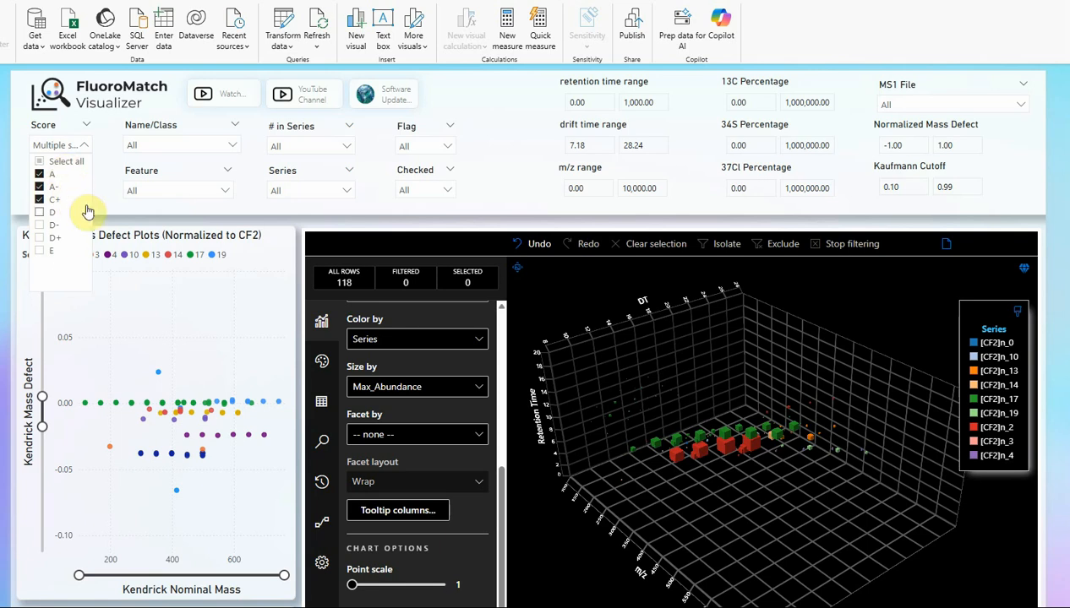
click(252, 222)
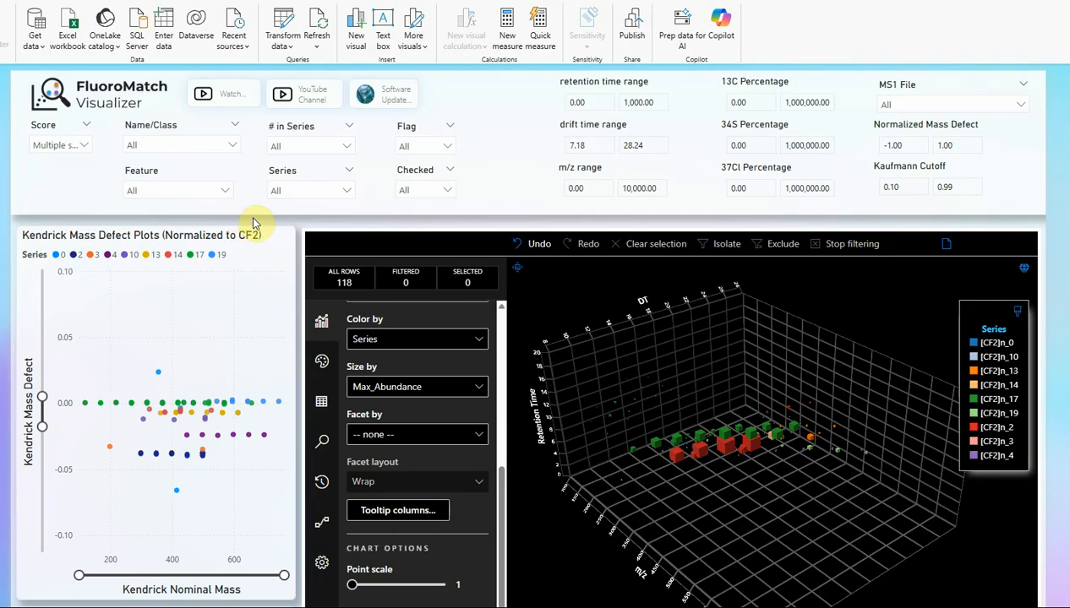
Step: Add score D+ to the scores selected in the Score filter
scroll(255, 223, down, 2)
scroll(258, 222, up, 2)
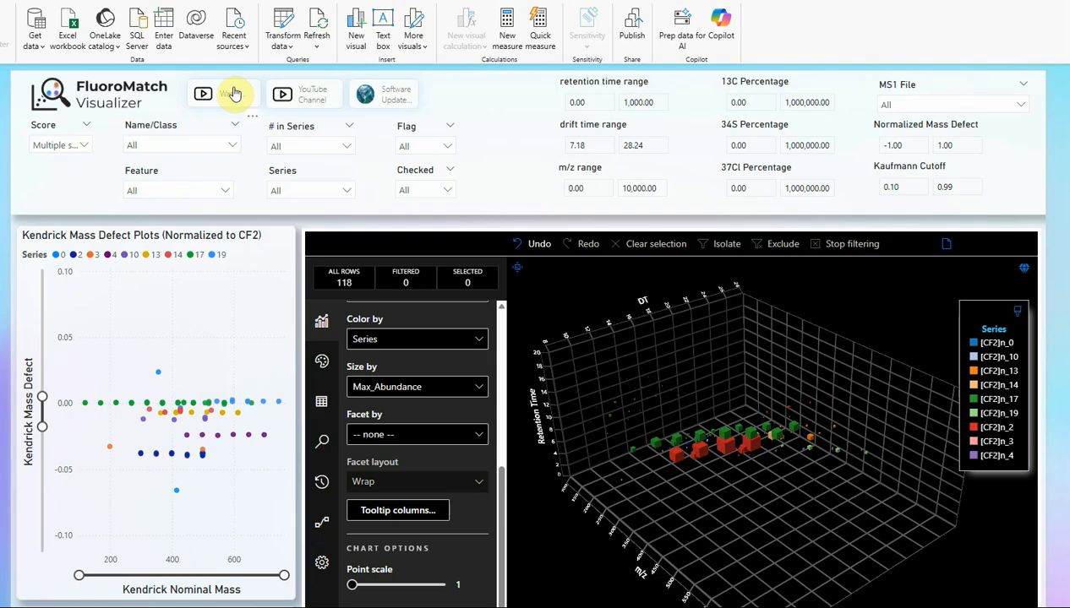
click(66, 144)
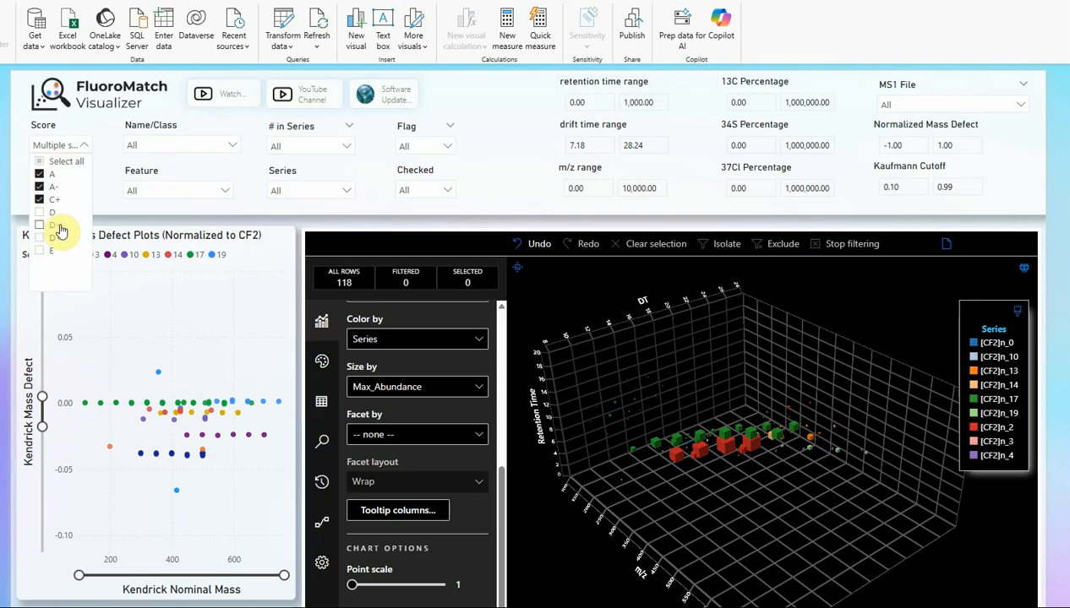
click(53, 240)
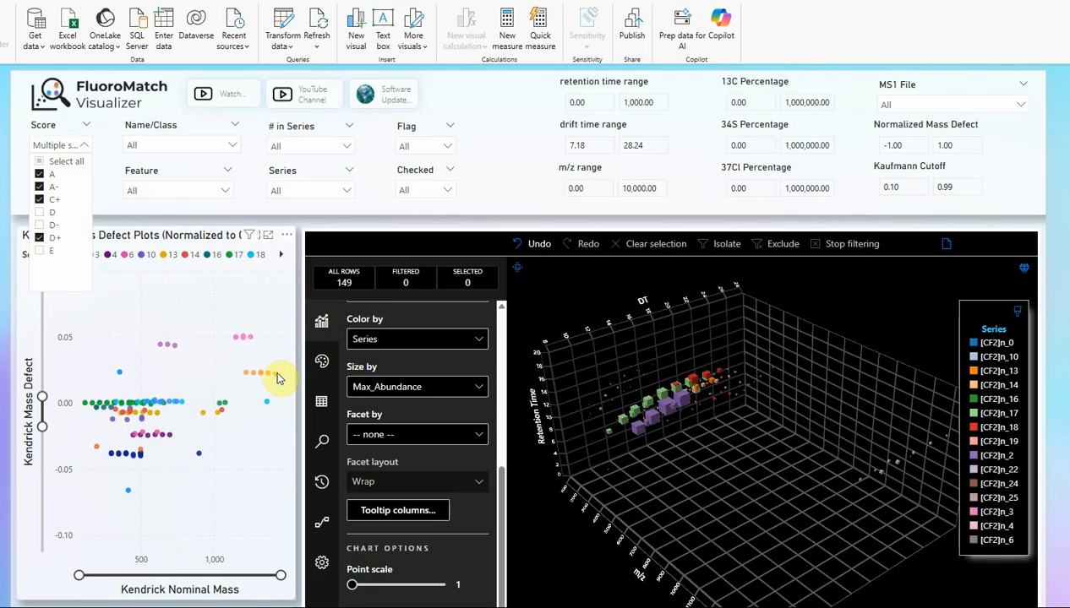
click(179, 221)
Step: Search the Feature filter for 1, select feature 103 and deselect it again
click(184, 194)
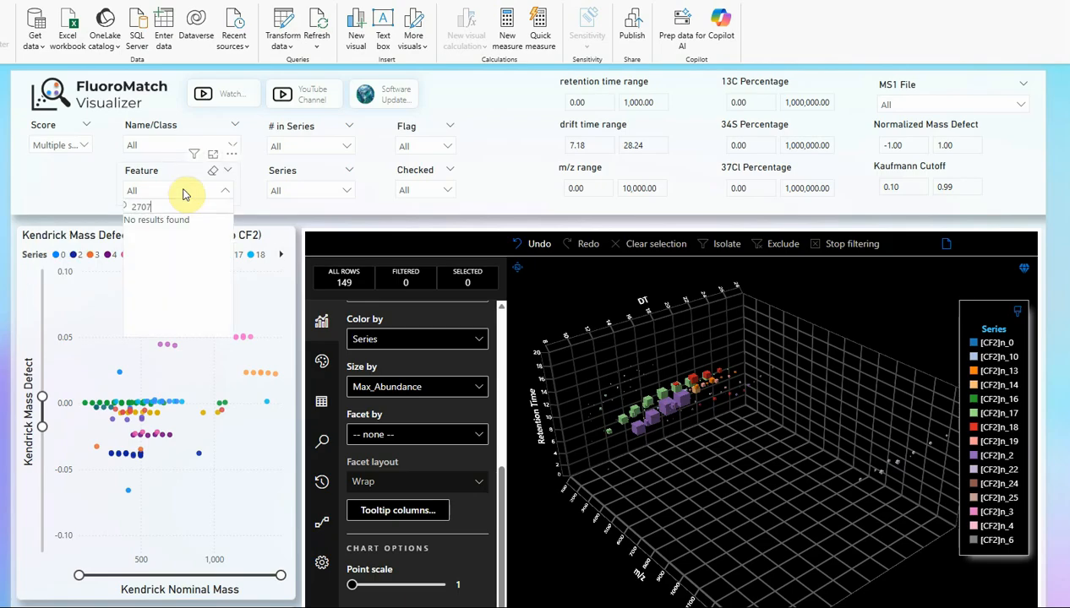
drag(154, 207, 104, 211)
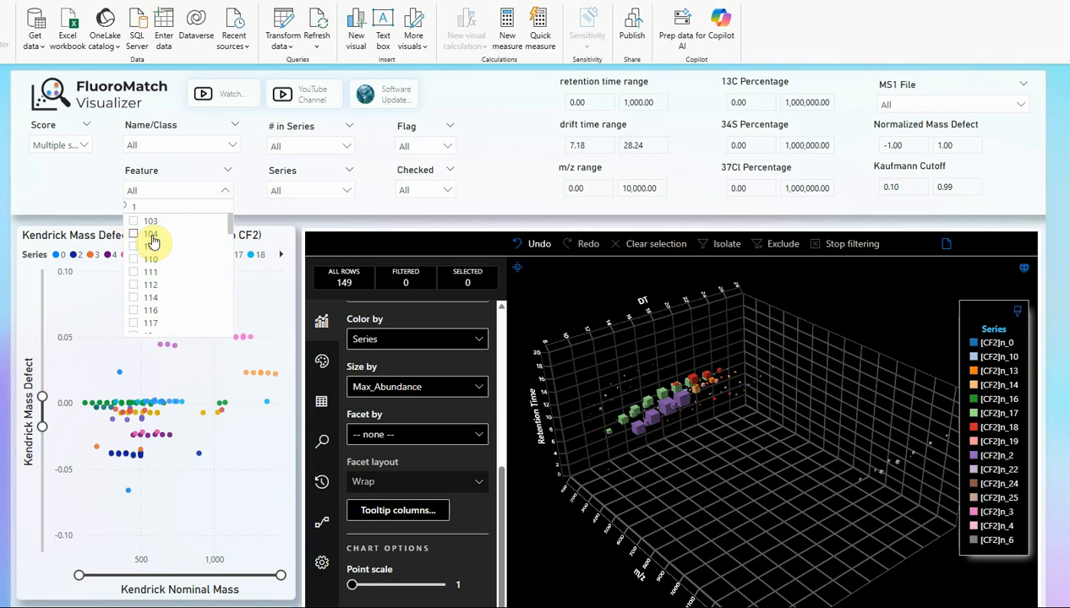
click(135, 223)
click(134, 223)
click(283, 224)
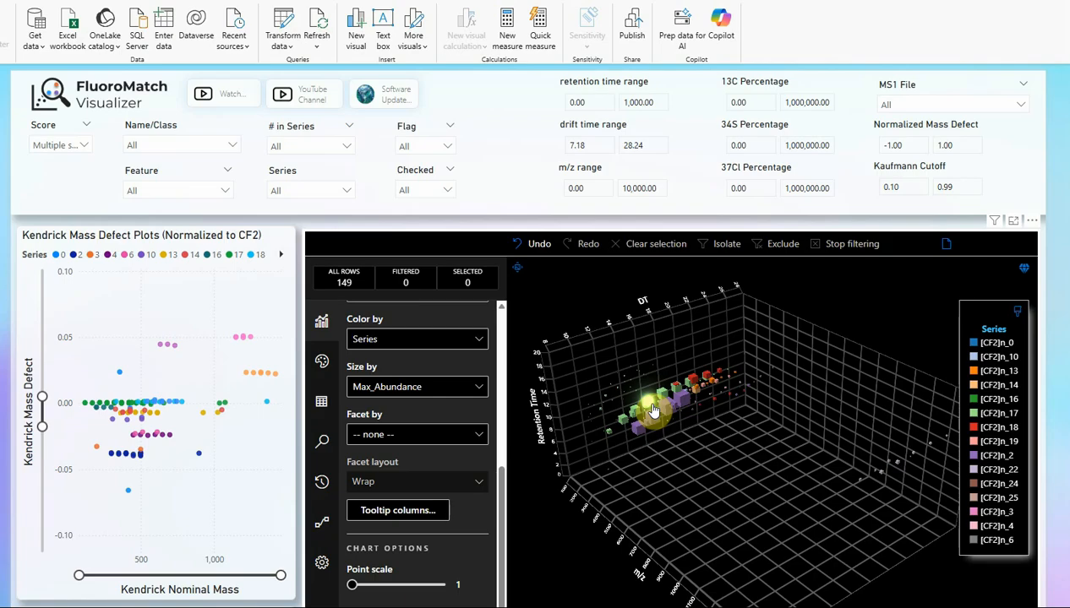
Step: Restrict the Series filter to [CF2]n_2 and [CF2]n_4
mouse_move(656, 426)
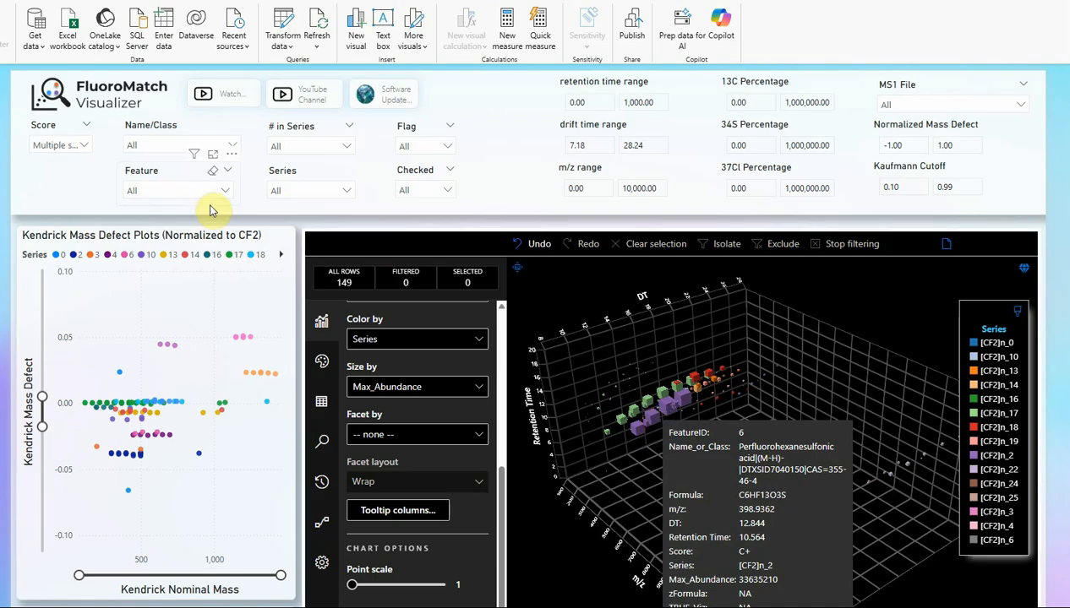
click(347, 190)
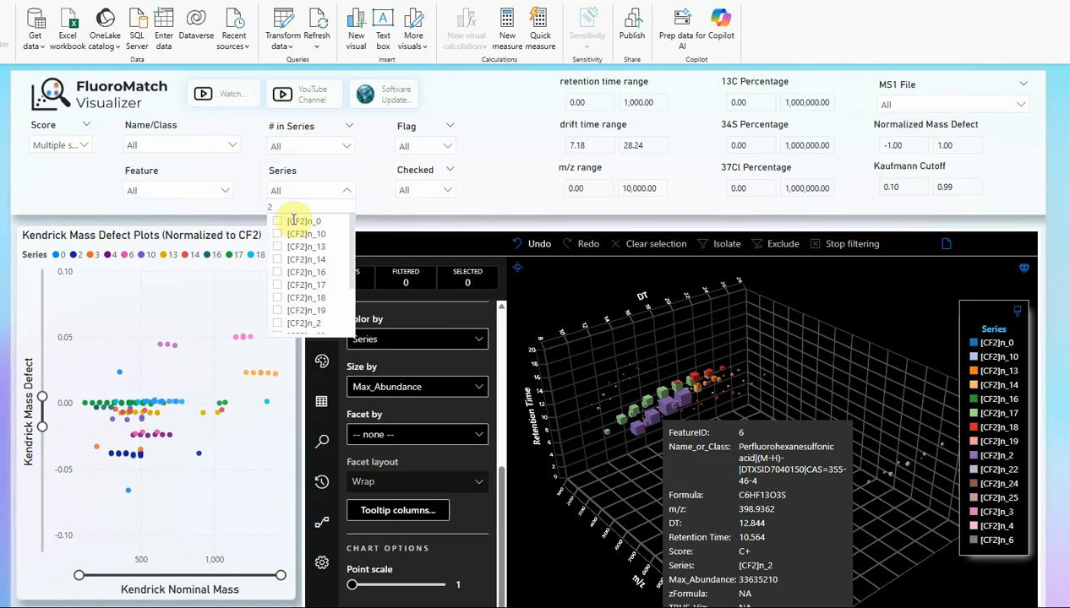
scroll(291, 277, down, 3)
click(295, 256)
click(292, 321)
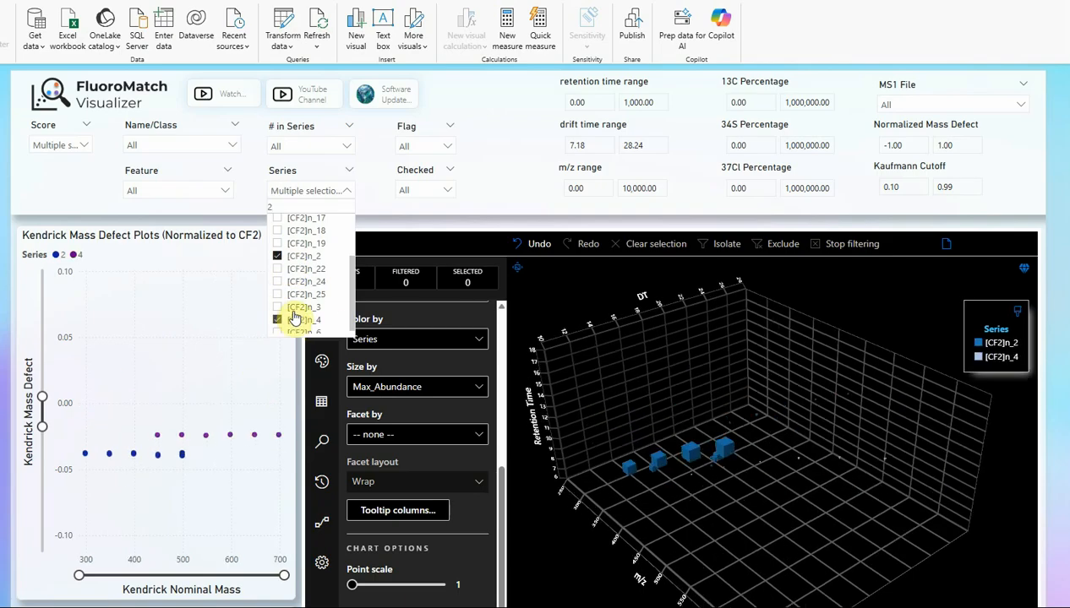
click(551, 224)
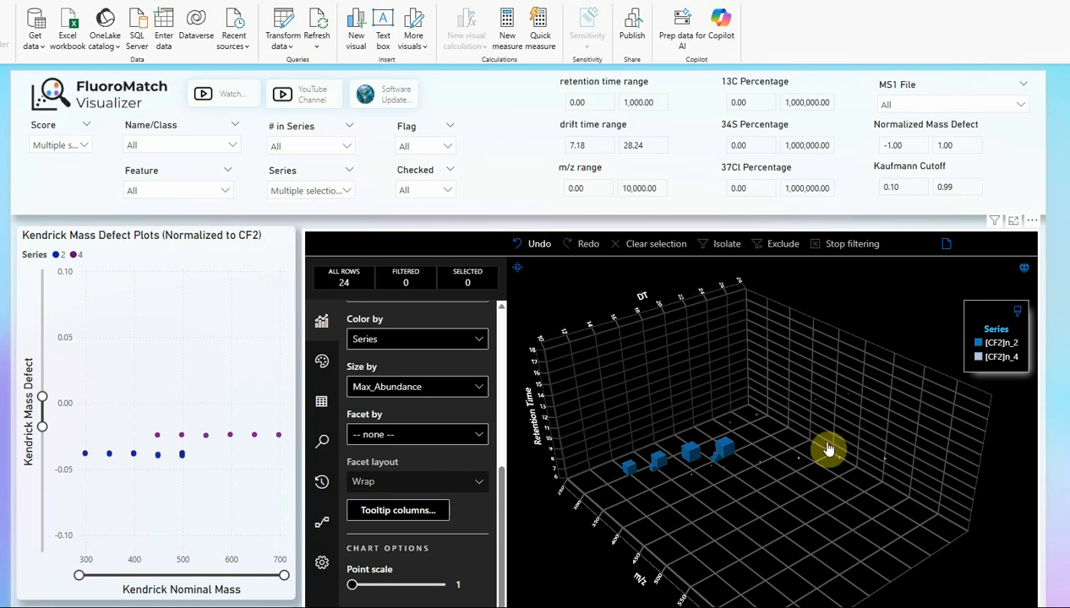
Step: Highlight the [CF2]n_4 points in the 3D scatter plot, followed by the [CF2]n_2 points
click(994, 357)
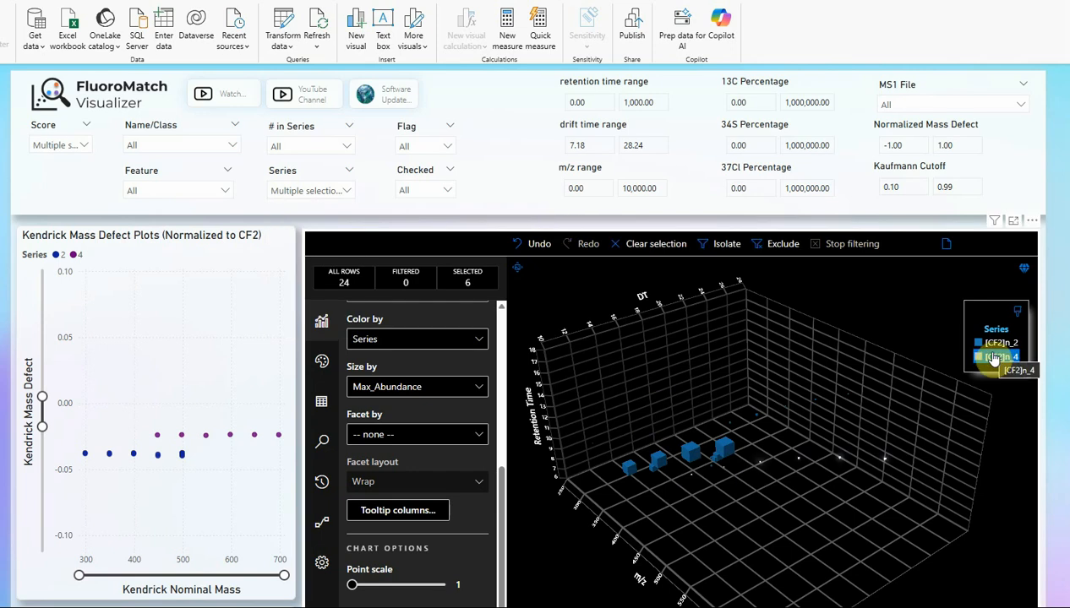
scroll(993, 347, down, 1)
click(984, 279)
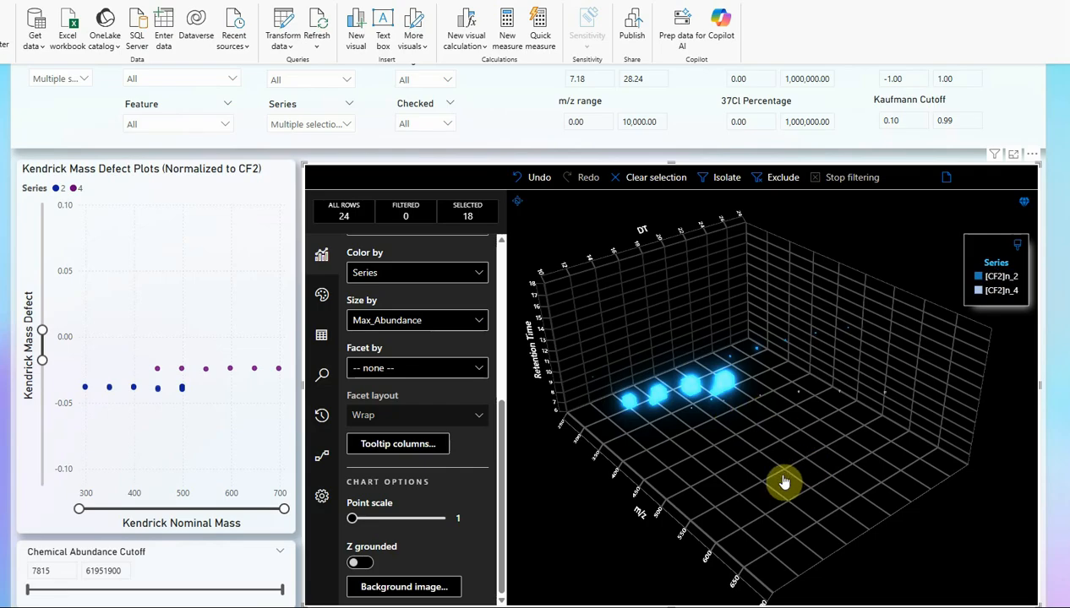
Step: Rotate the 3D scatter plot to examine the highlighted [CF2]n_2 points against m/z, drift time and retention time
drag(742, 503, 847, 494)
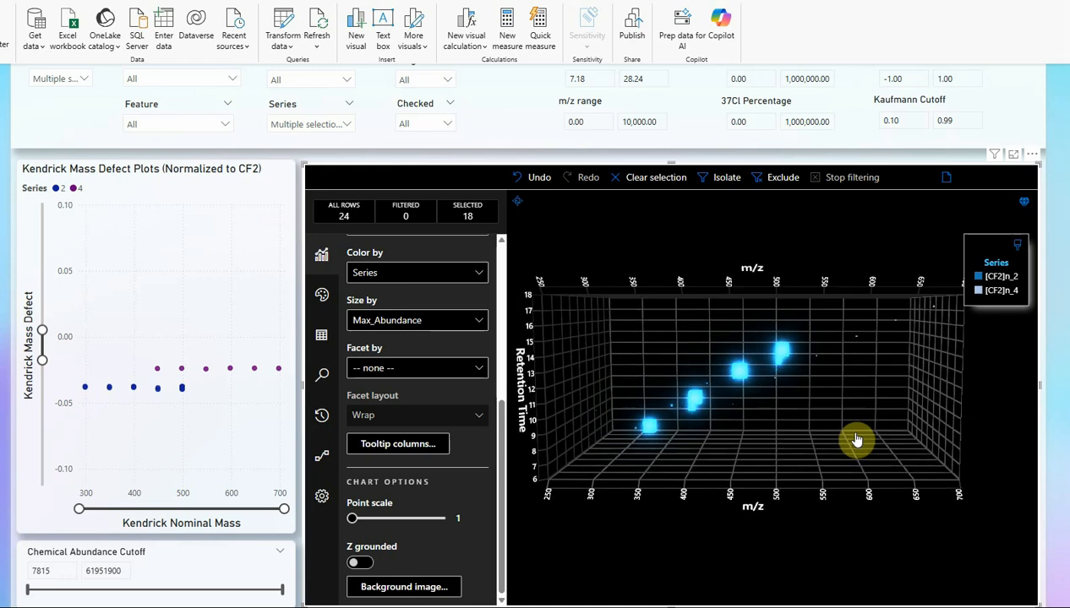
drag(860, 434, 820, 603)
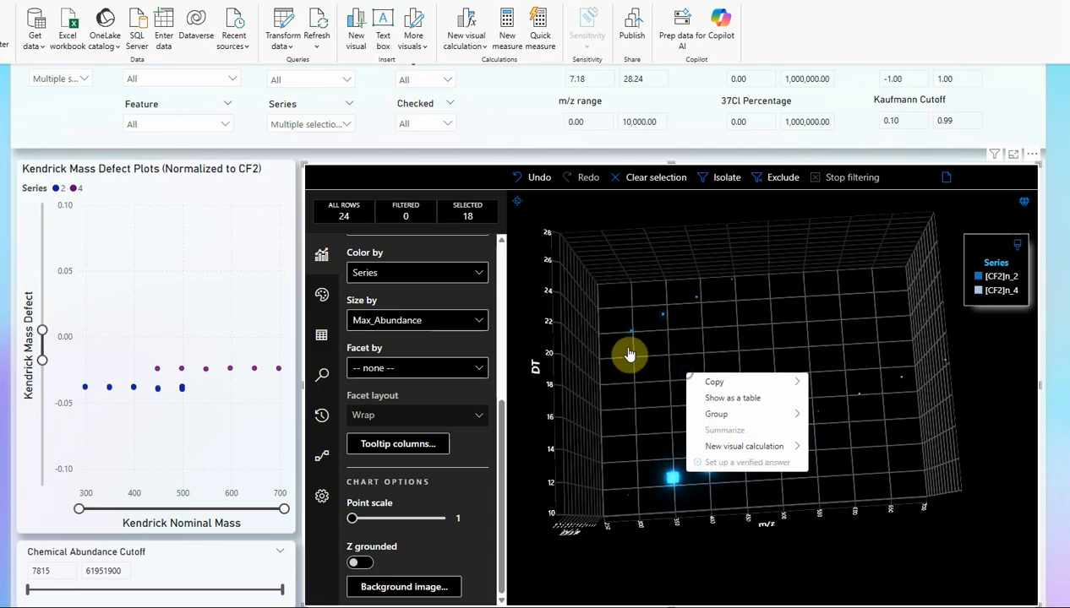
click(451, 158)
drag(782, 530, 803, 443)
right_click(803, 440)
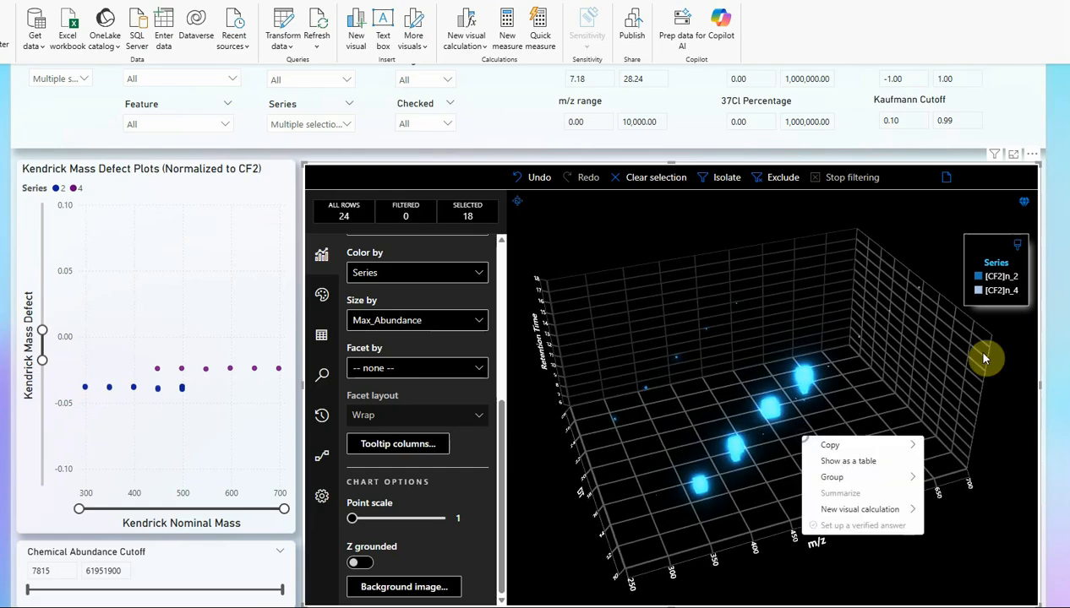
click(992, 293)
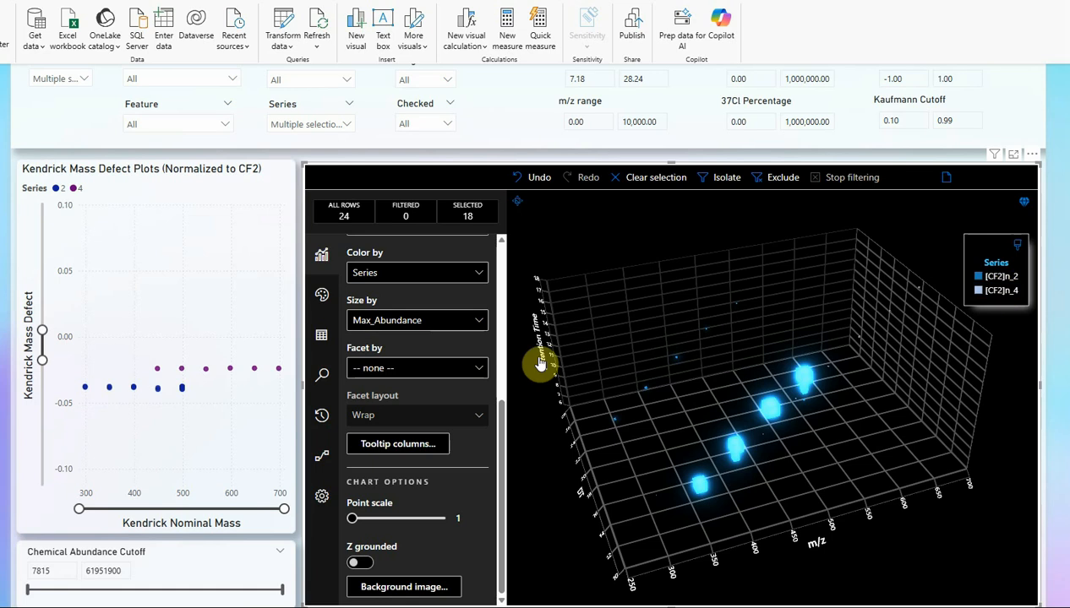
Step: Color the points of the 3D scatter plot by Score
scroll(478, 367, down, 3)
scroll(479, 367, up, 1)
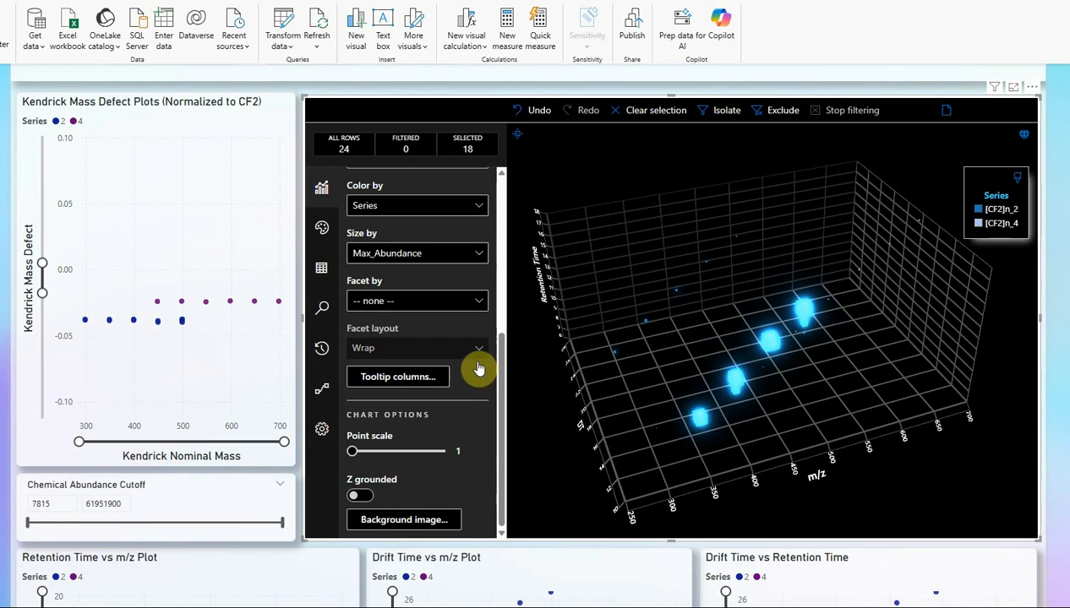
scroll(423, 270, up, 5)
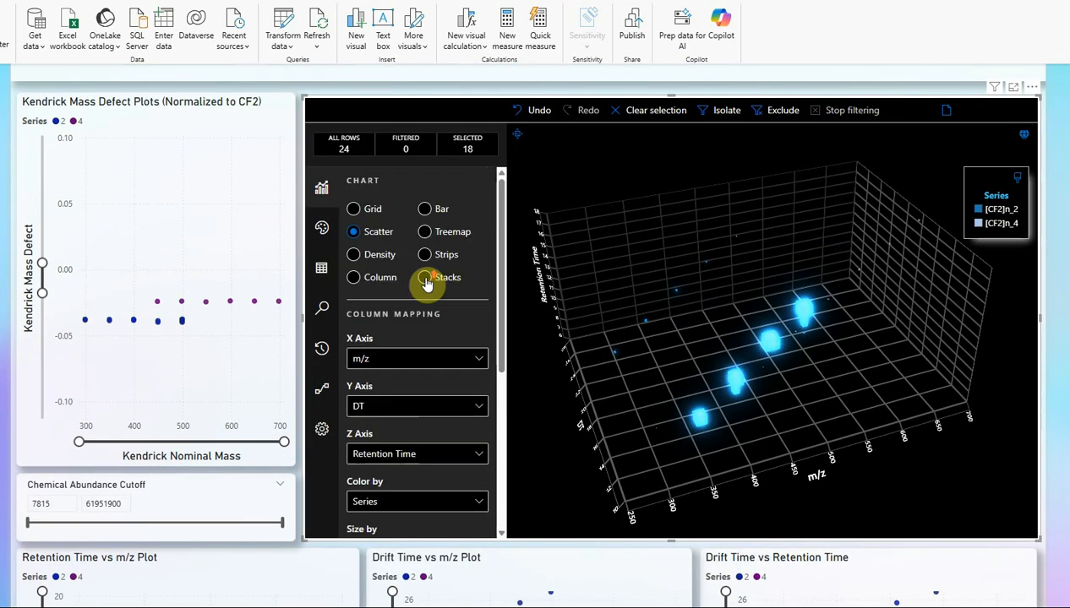
scroll(392, 251, down, 1)
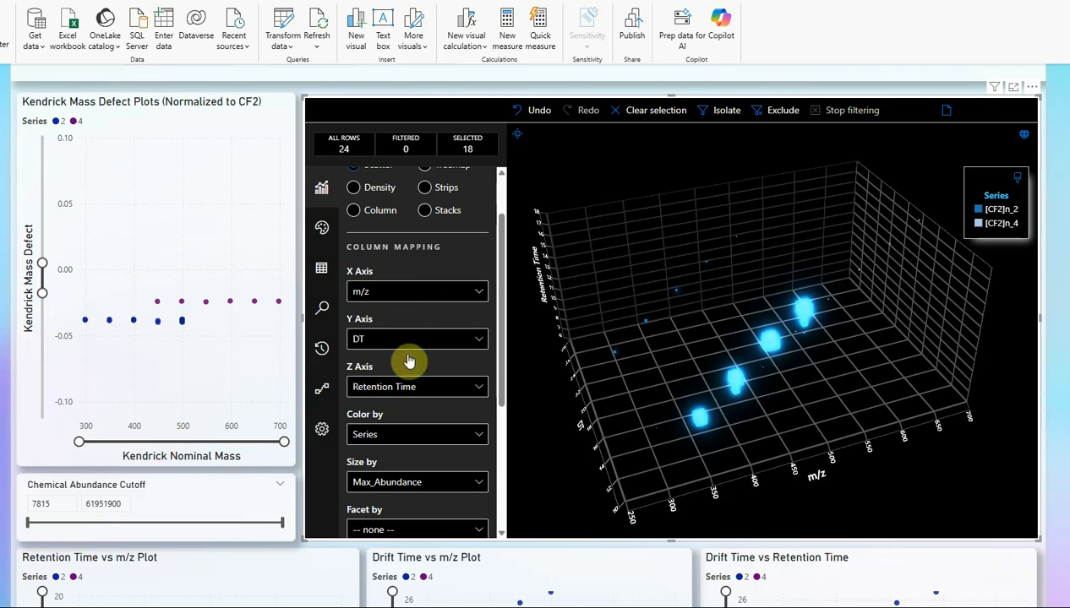
scroll(409, 390, down, 1)
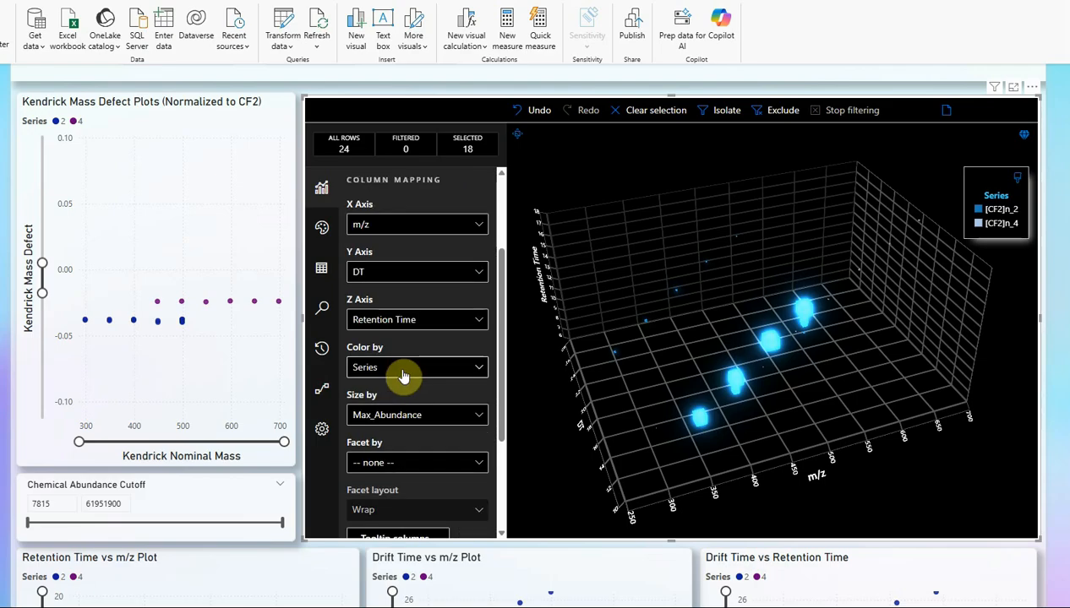
click(403, 376)
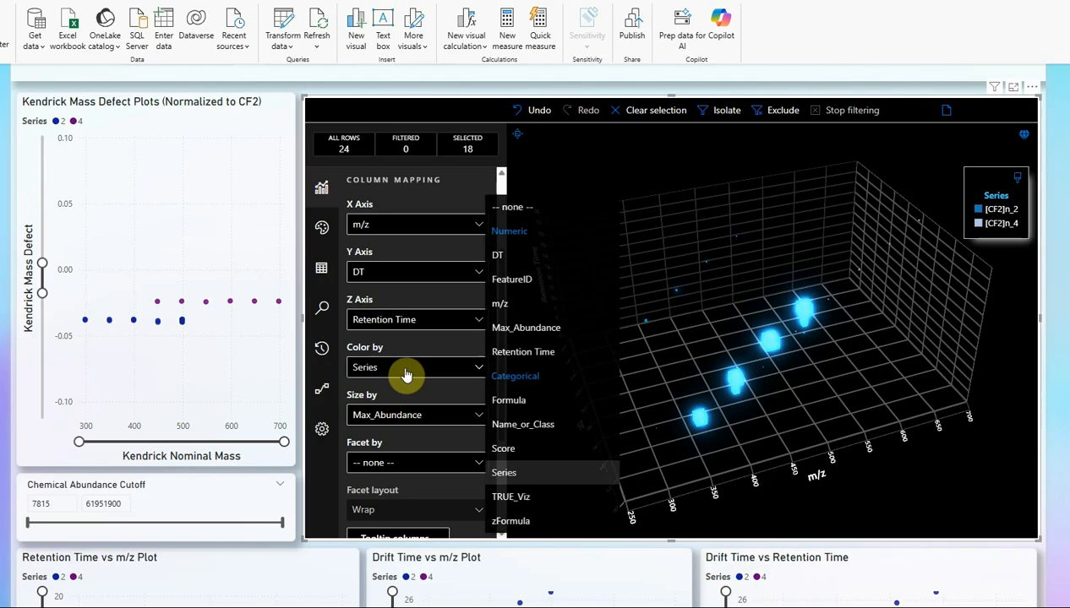
click(519, 464)
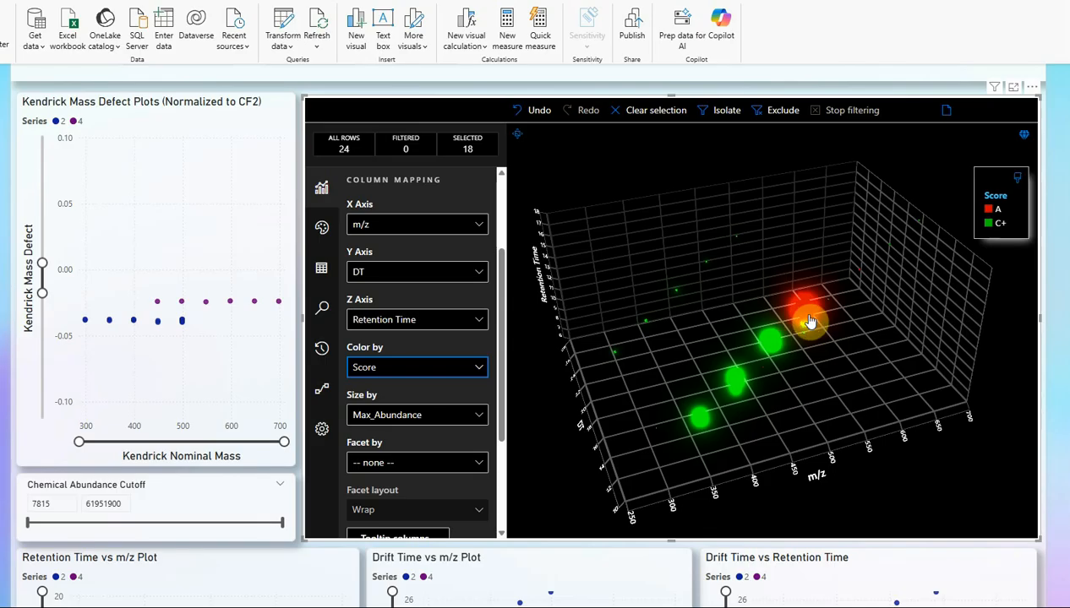
Step: Clear the 3D plot selection and show the feature details of the series 4 point near nominal mass 600 in the Kendrick plot
click(900, 402)
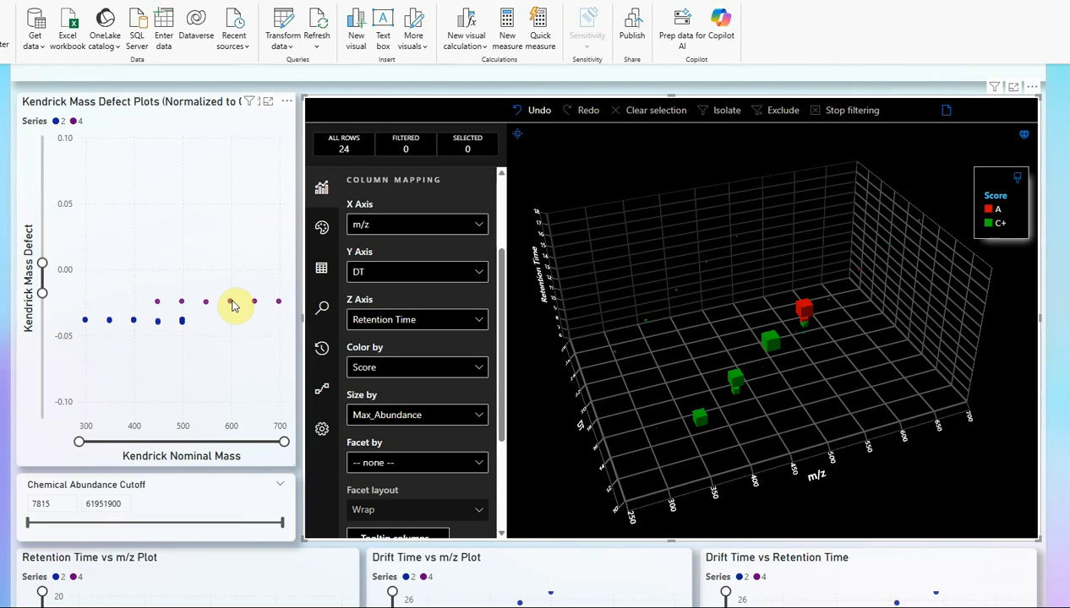
mouse_move(231, 303)
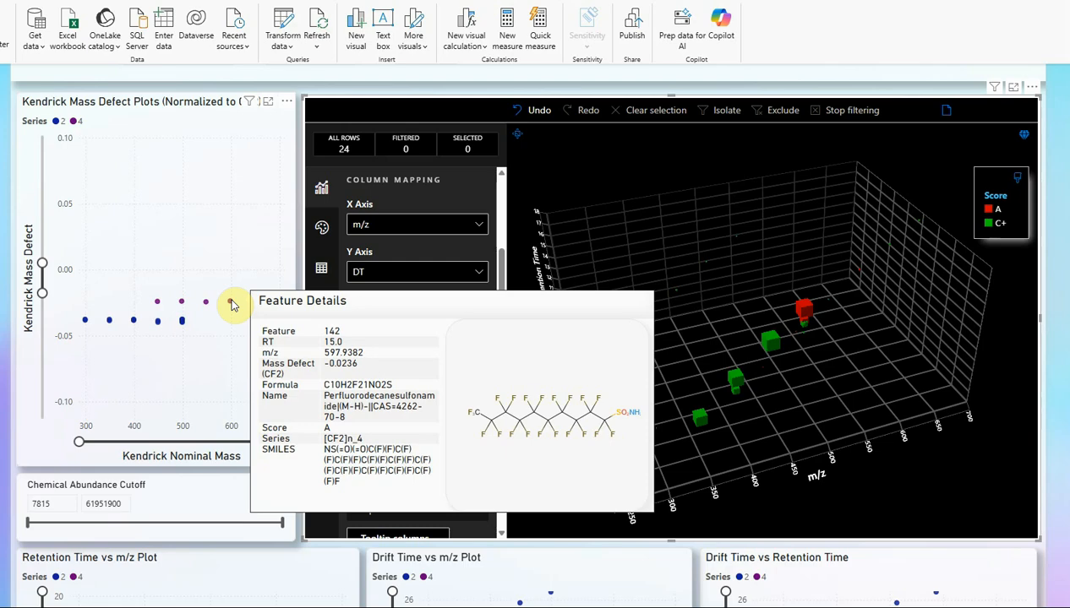
mouse_move(771, 347)
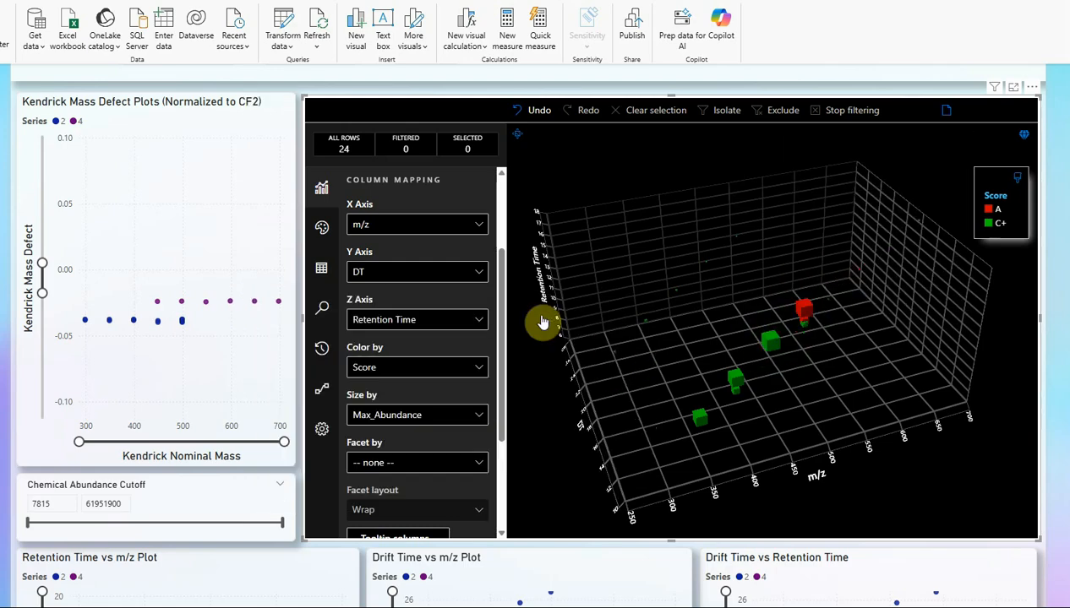
Step: Remove the size mapping from the 3D scatter plot and set its point scale to 10
click(423, 416)
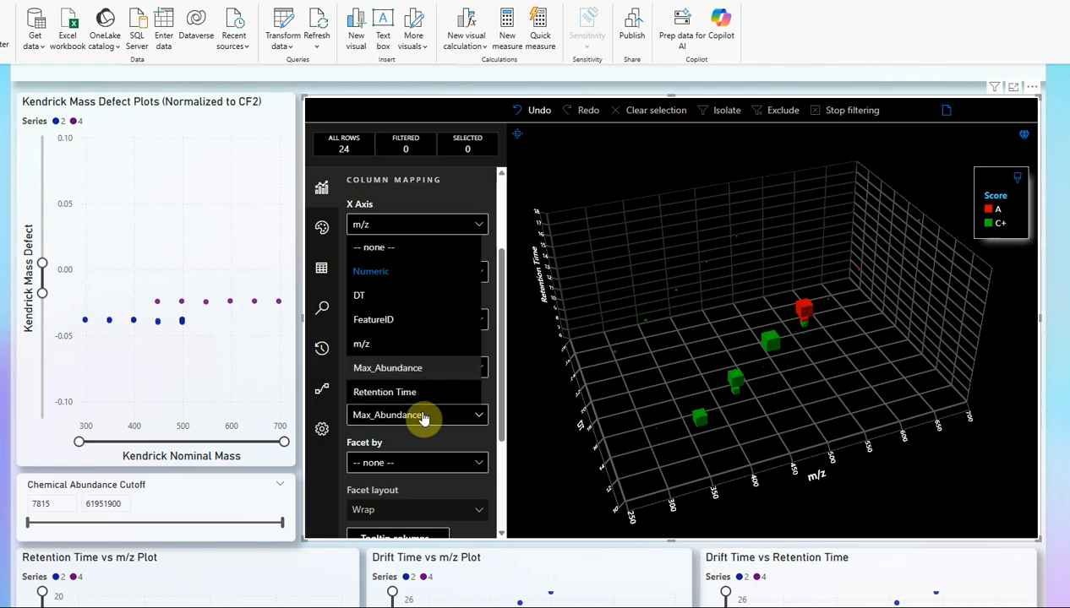
click(378, 257)
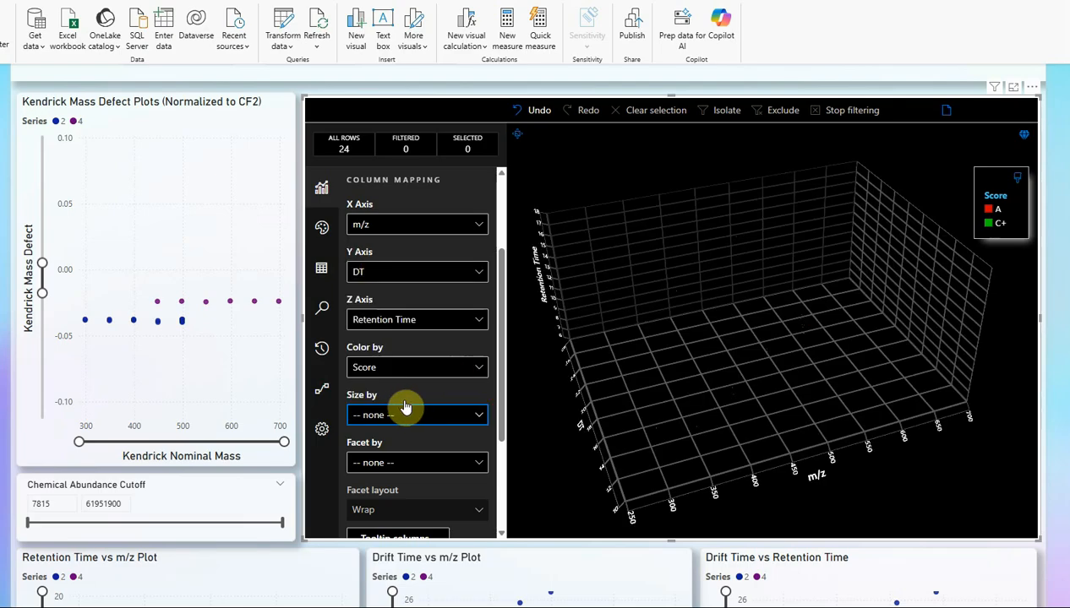
scroll(405, 410, down, 4)
scroll(417, 412, down, 1)
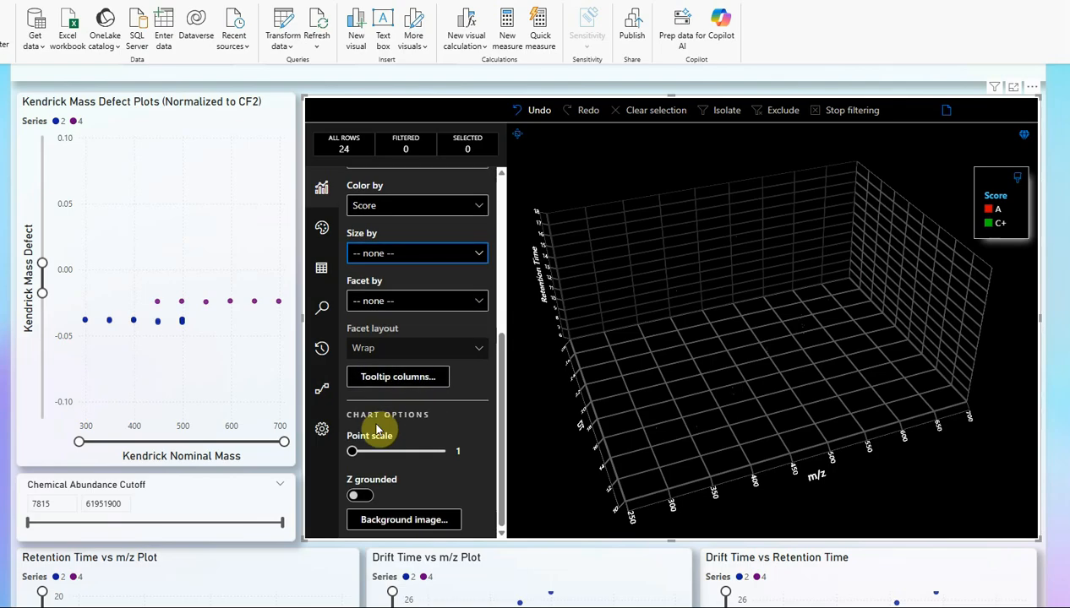
drag(353, 459, 450, 462)
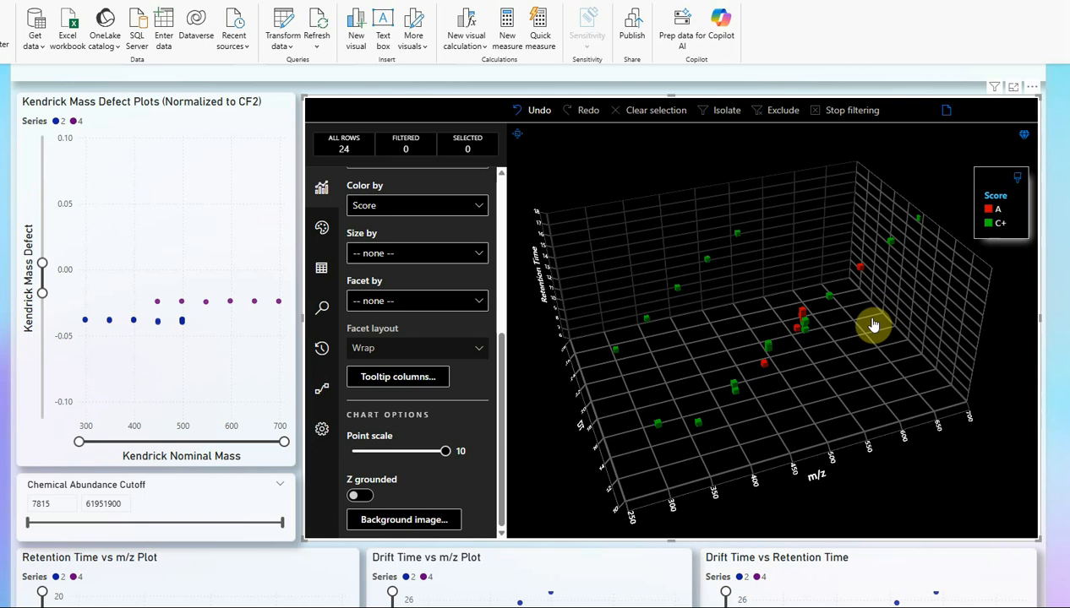
Step: Color the 3D scatter plot points by Series and compare the [CF2]n_2 and [CF2]n_4 trends
scroll(359, 355, up, 3)
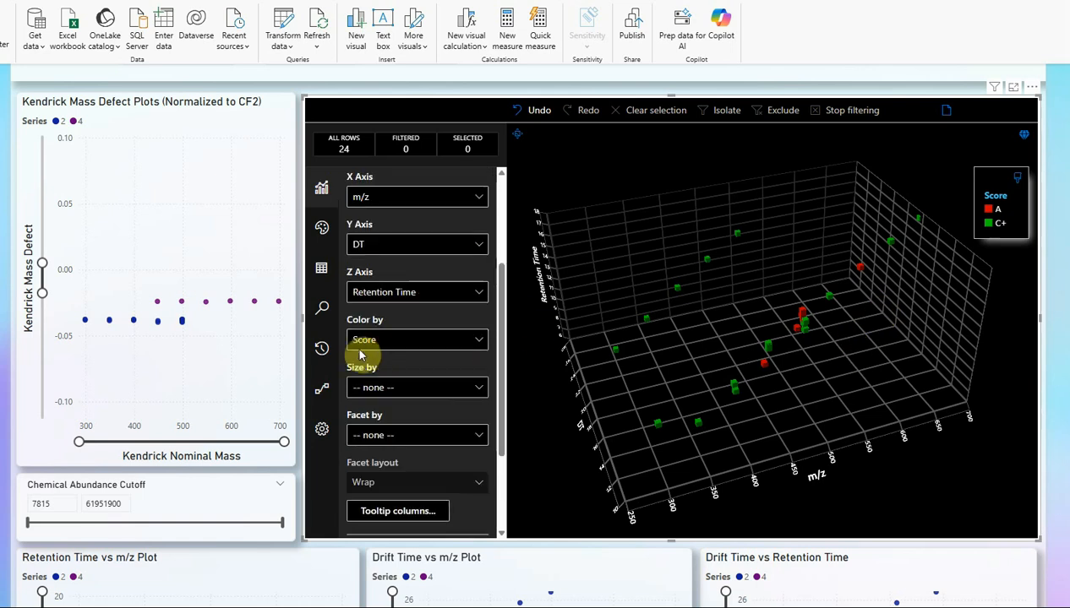
click(382, 341)
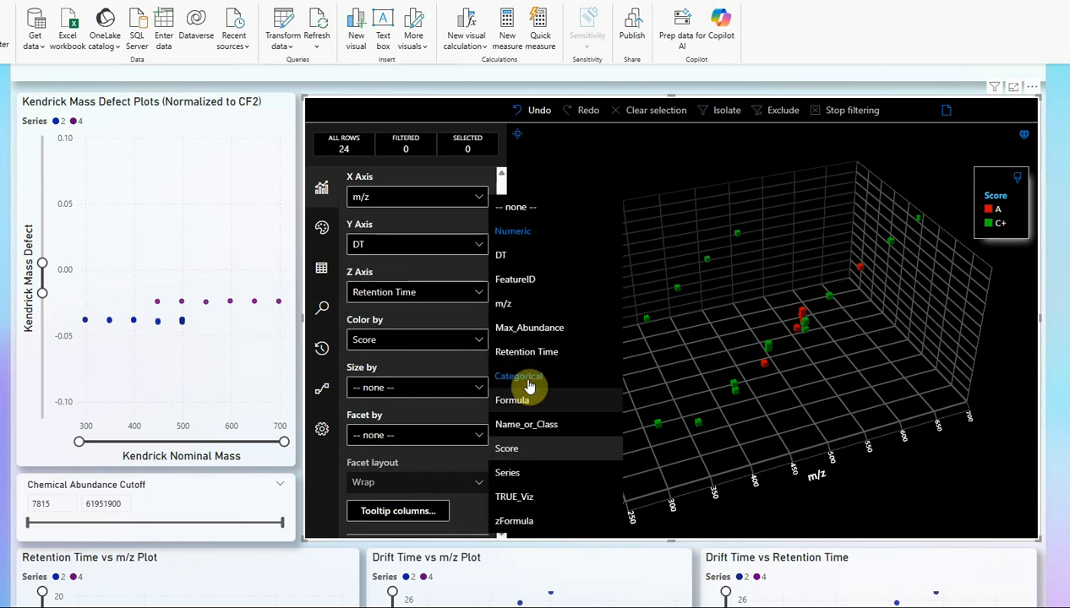
click(516, 478)
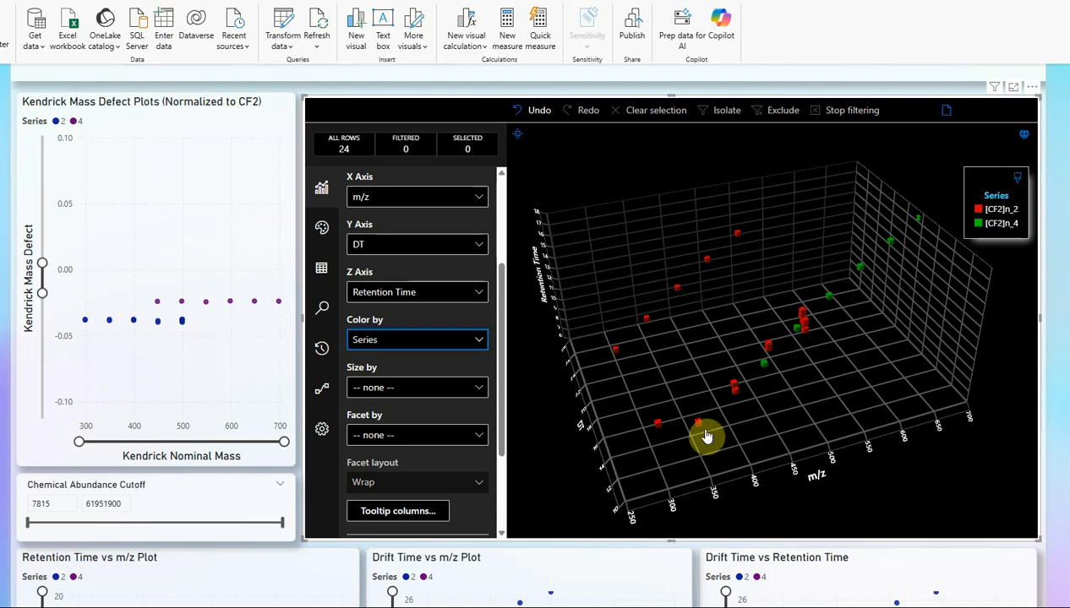
mouse_move(806, 334)
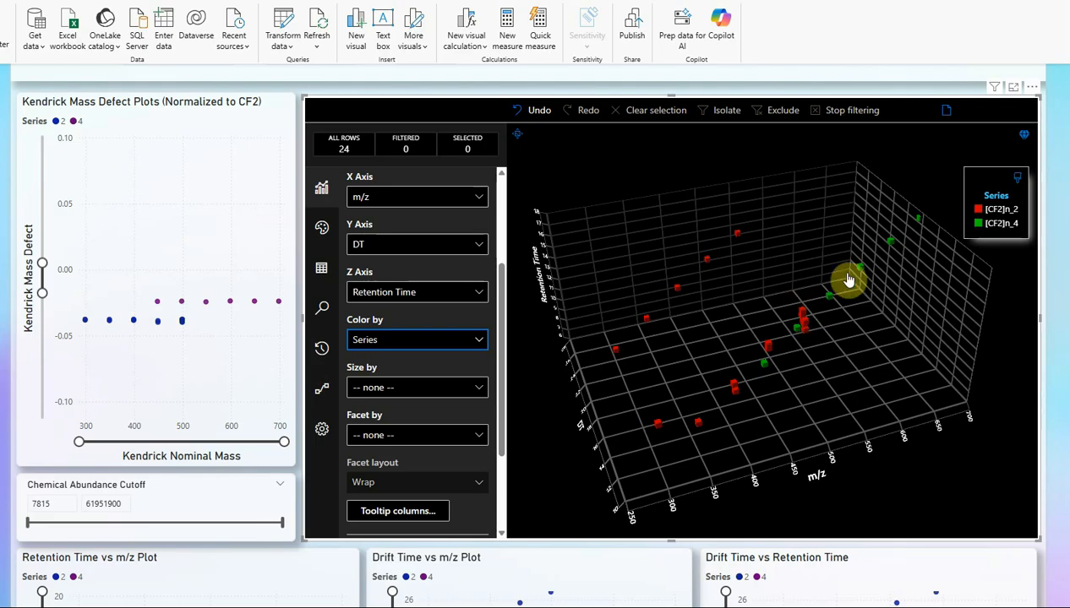
click(793, 428)
drag(794, 428, 845, 429)
right_click(844, 427)
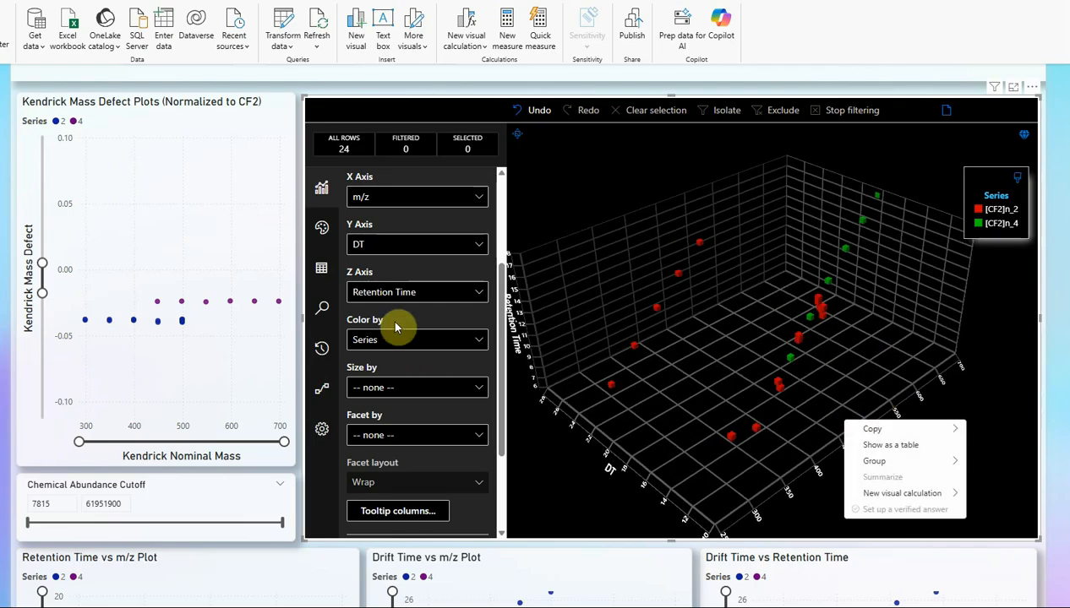
Step: Size the 3D scatter plot points by Max_Abundance and set the point scale to 1.8
click(409, 387)
click(409, 389)
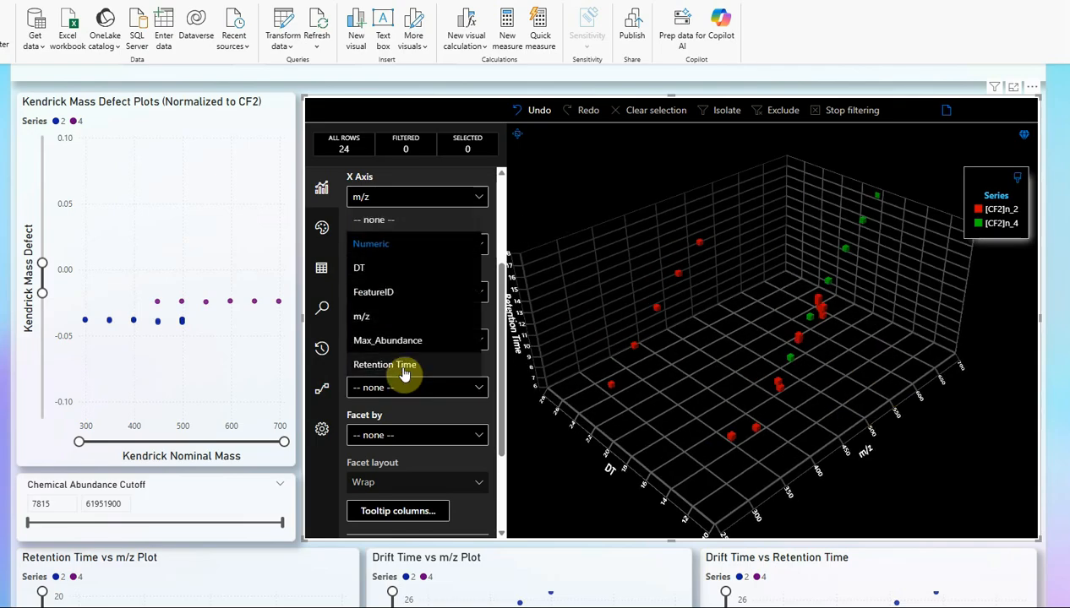
click(385, 340)
scroll(396, 387, down, 3)
drag(445, 459, 306, 460)
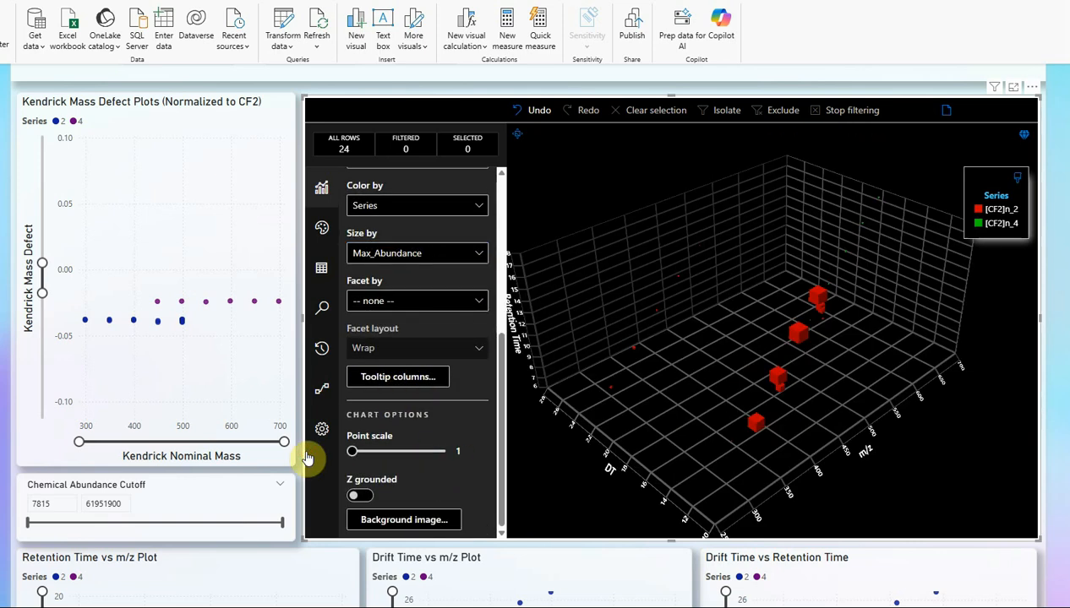
drag(360, 459, 361, 461)
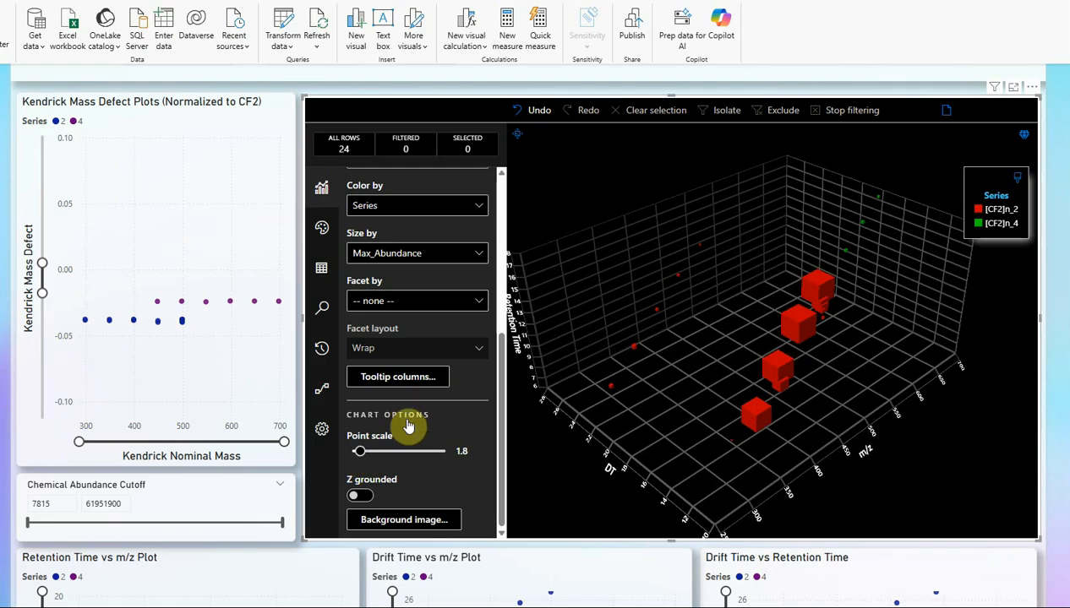
Step: Look through the 3D plot's chart type, column mapping and chart options, including the choices for faceting
scroll(399, 436, up, 4)
scroll(409, 437, up, 3)
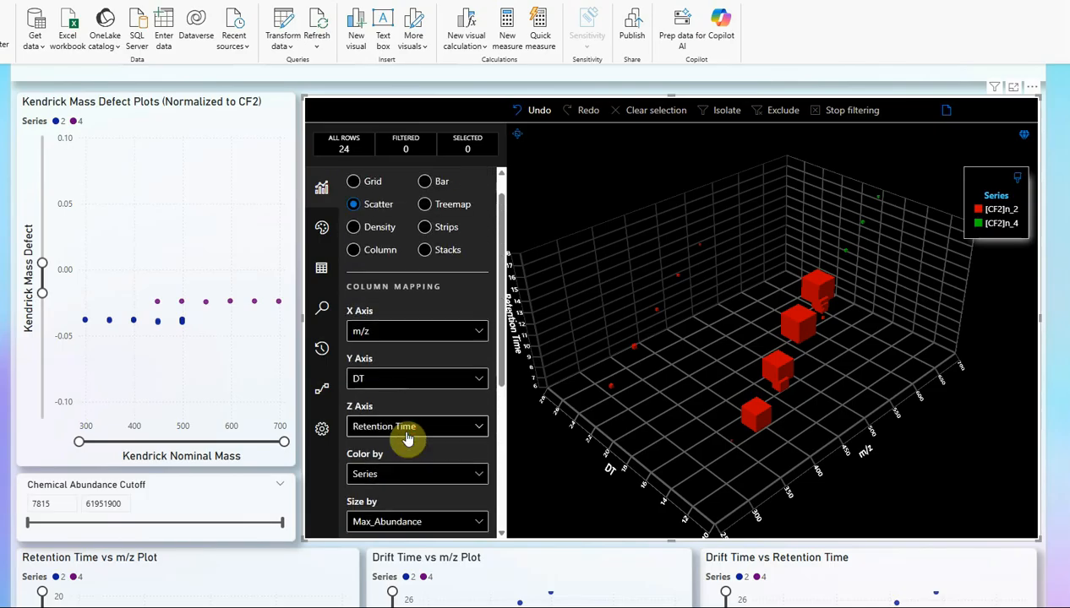
scroll(408, 437, down, 2)
scroll(417, 358, down, 5)
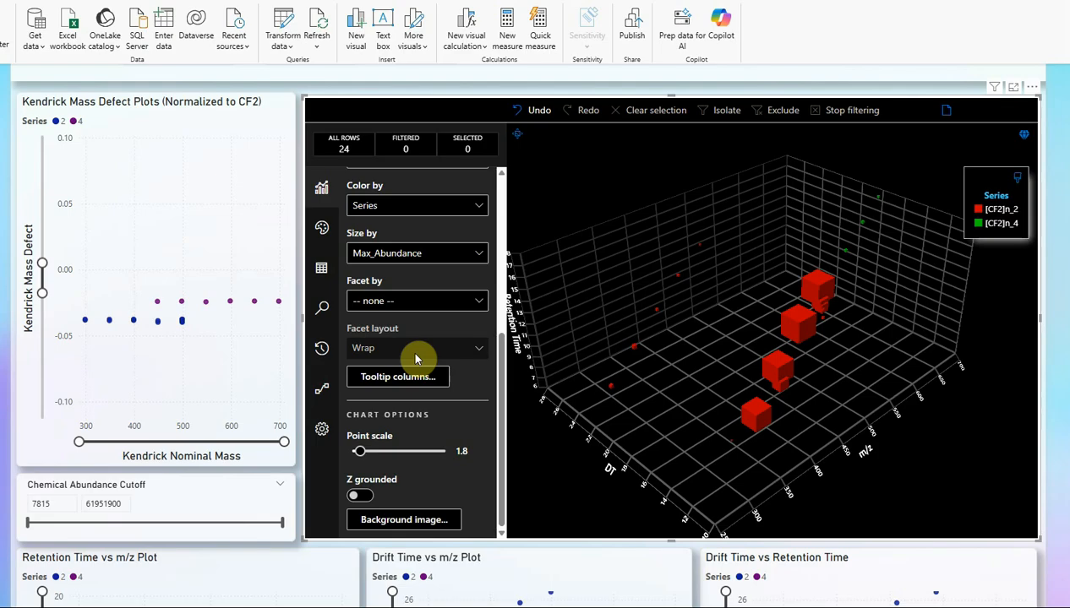
scroll(415, 359, up, 1)
scroll(416, 361, up, 3)
scroll(417, 361, down, 3)
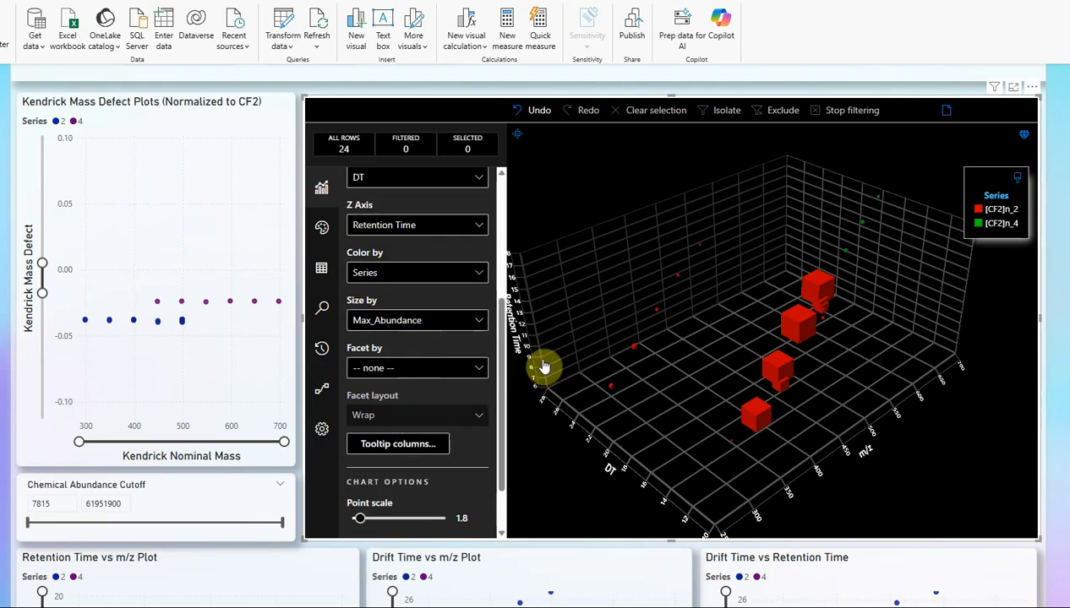
click(425, 368)
click(425, 375)
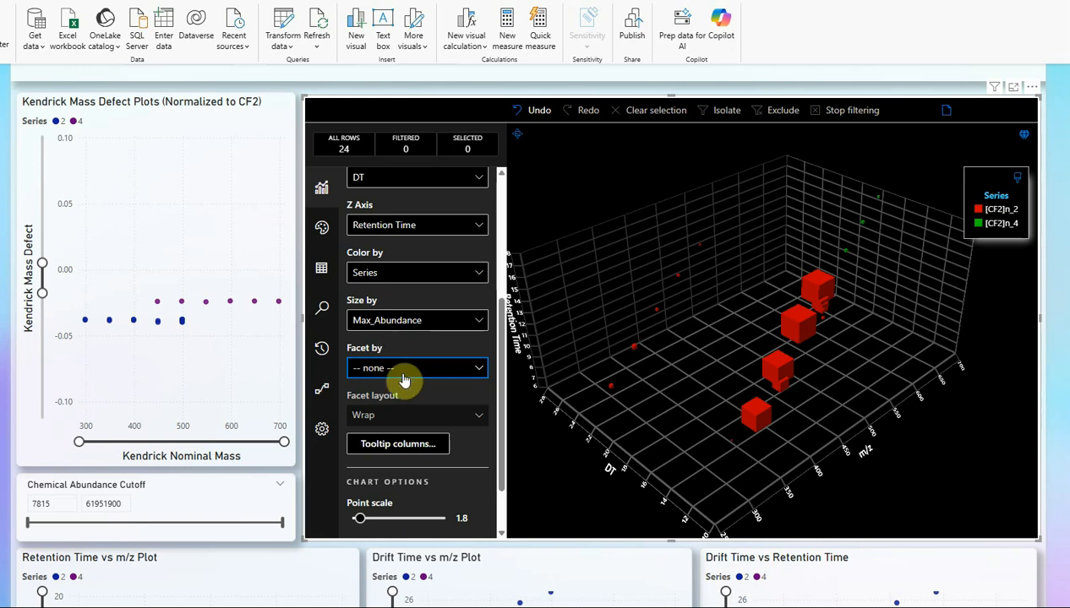
Step: Look through the column choices for the 3D scatter plot's Z axis
scroll(404, 383, up, 3)
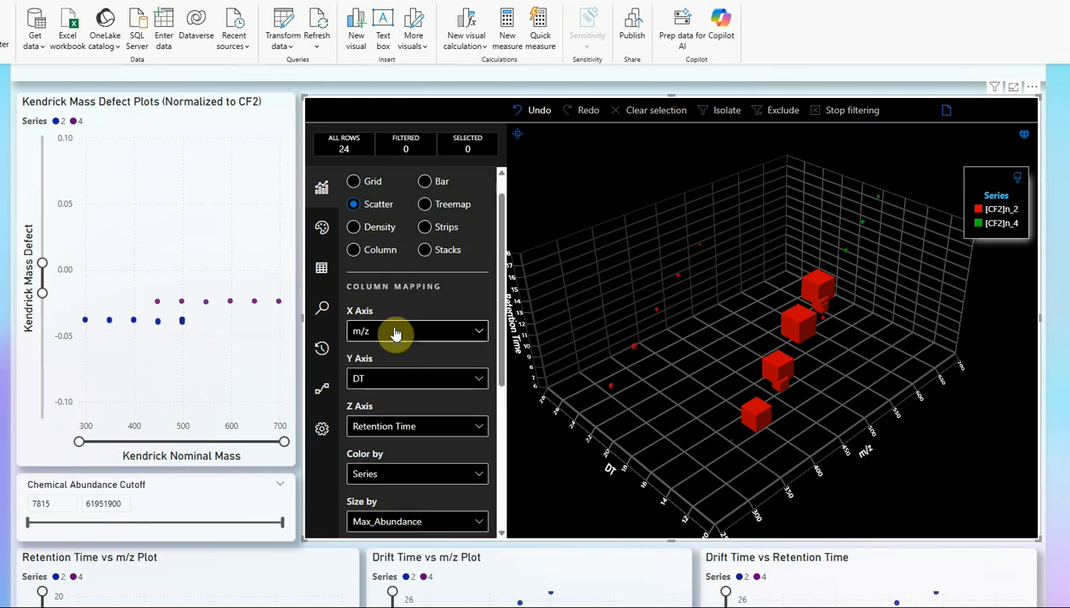
click(389, 427)
scroll(533, 411, down, 1)
scroll(533, 411, down, 1)
scroll(533, 412, up, 1)
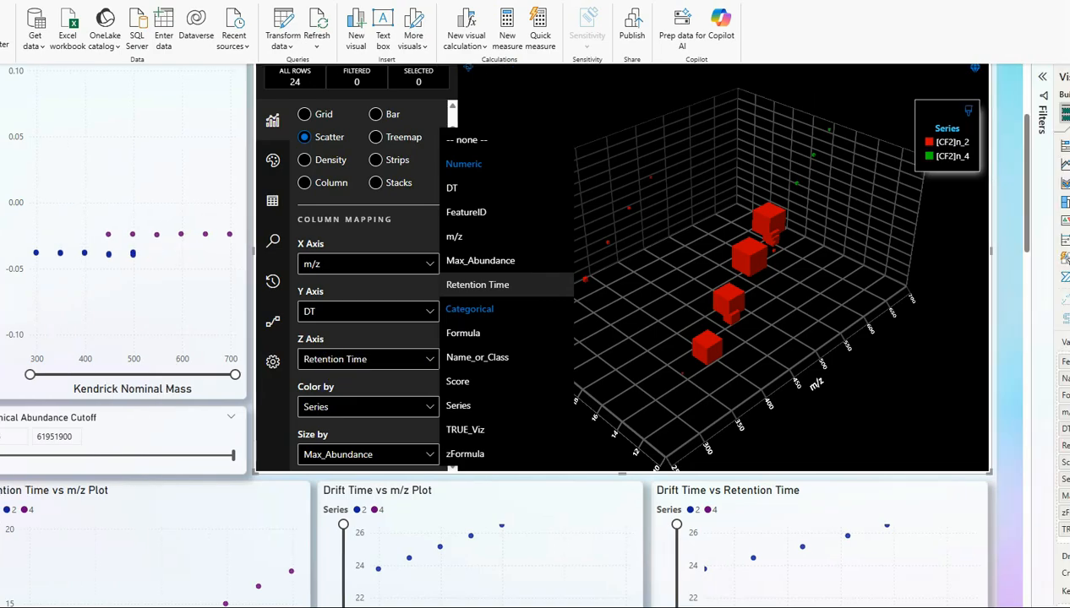
Step: Restore the report window from full size, then move and enlarge it so the Visualizations and Data panes are accessible
key(super+Down)
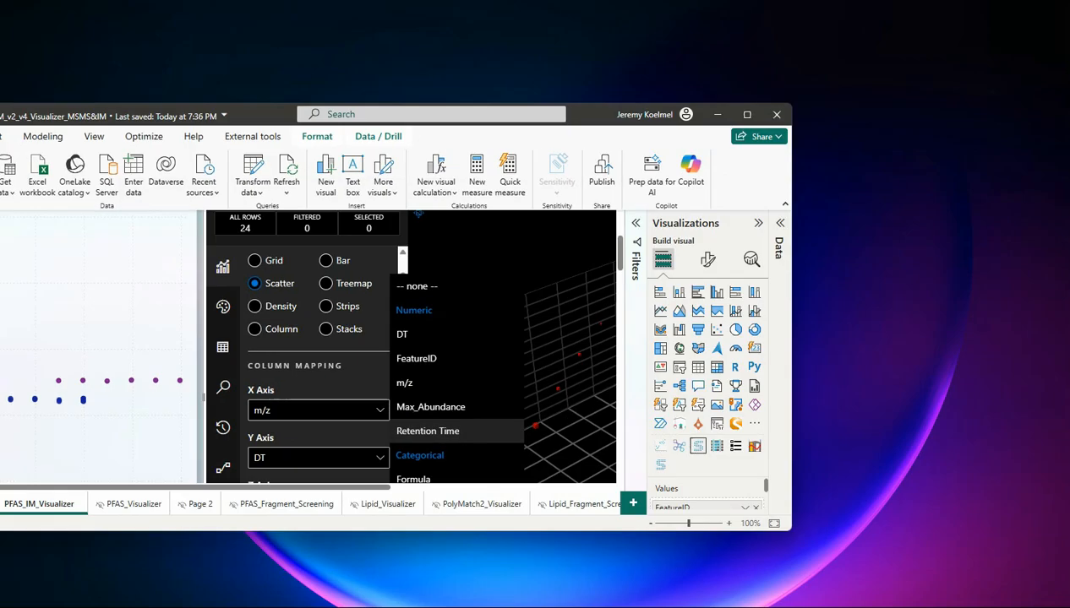
drag(587, 119, 718, 32)
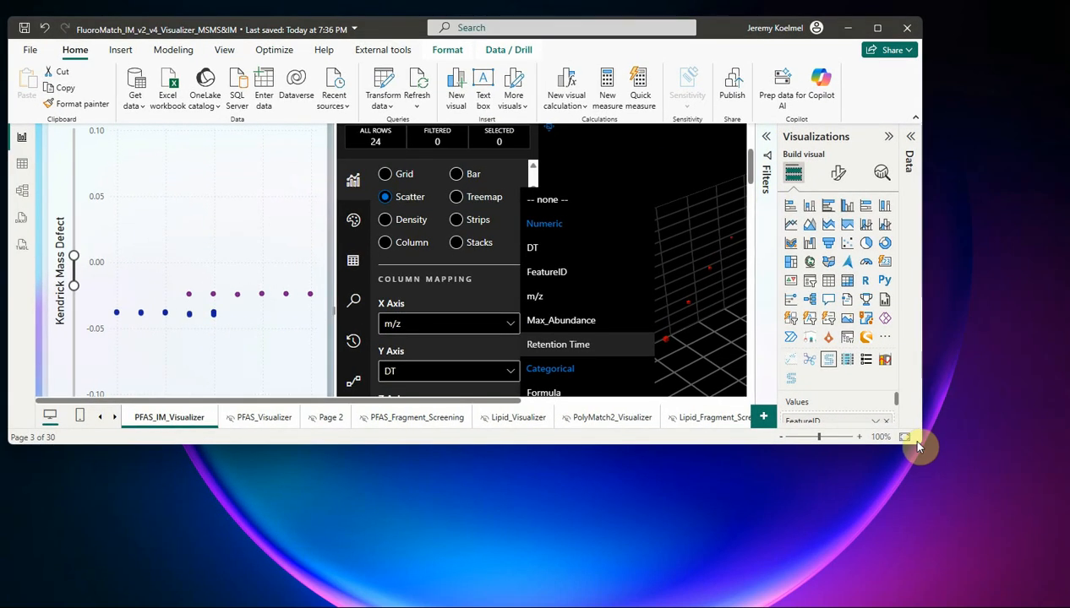
drag(922, 445, 1059, 598)
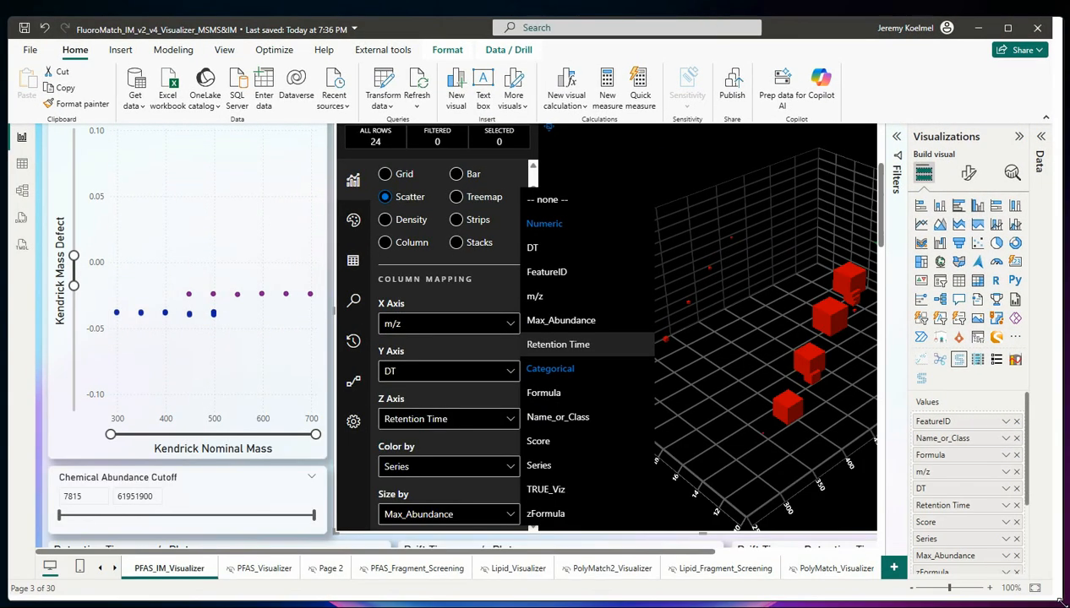
Step: Add the eC field from the NegIDed_FIN table to the 3D scatter plot's values
click(1052, 138)
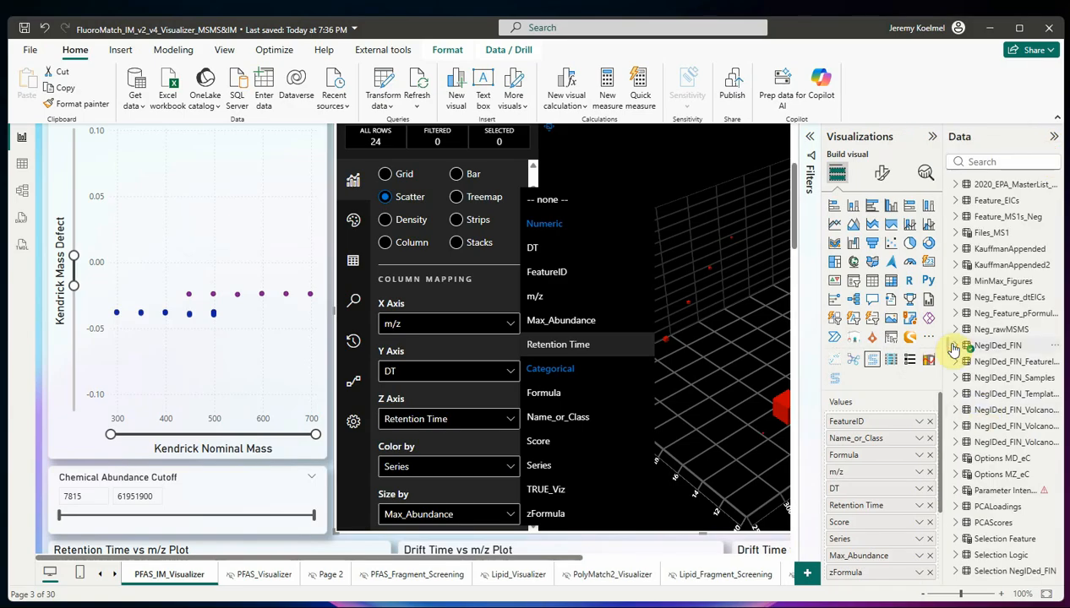
click(952, 347)
scroll(967, 441, down, 5)
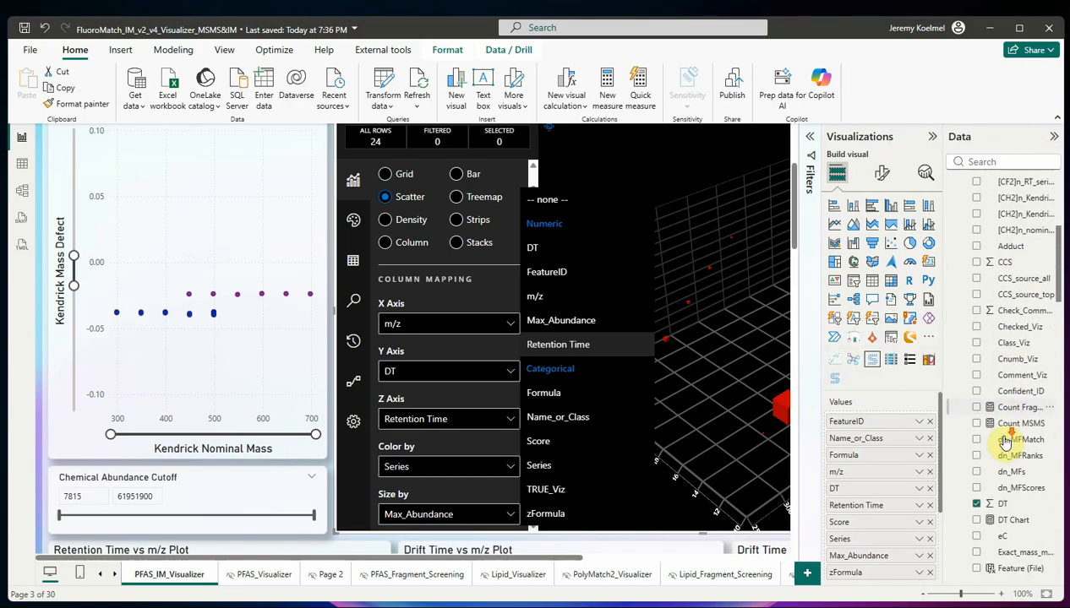
scroll(1006, 443, down, 3)
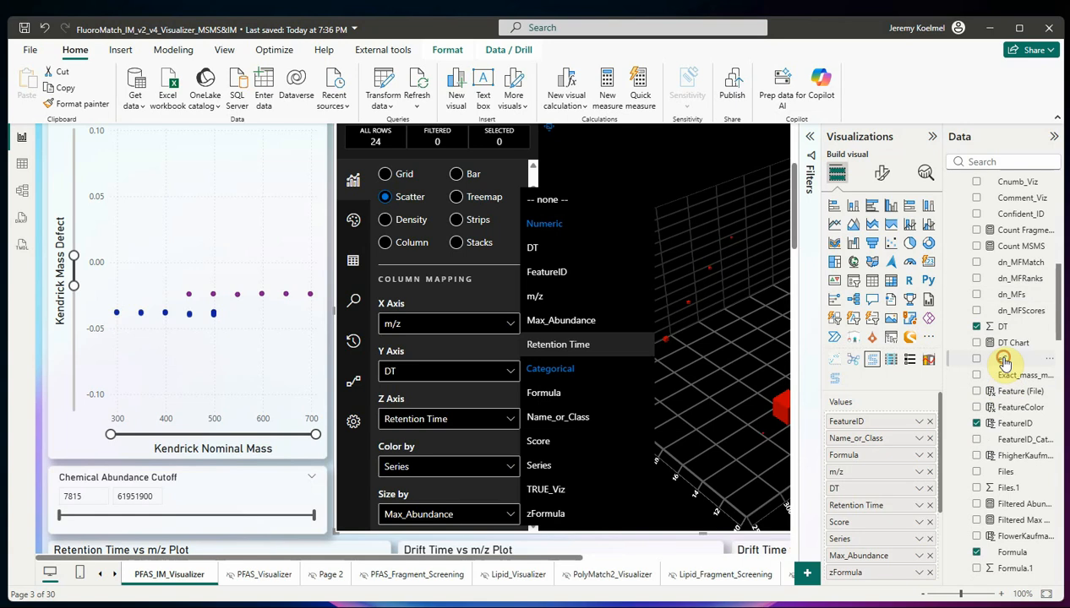
drag(871, 428, 870, 501)
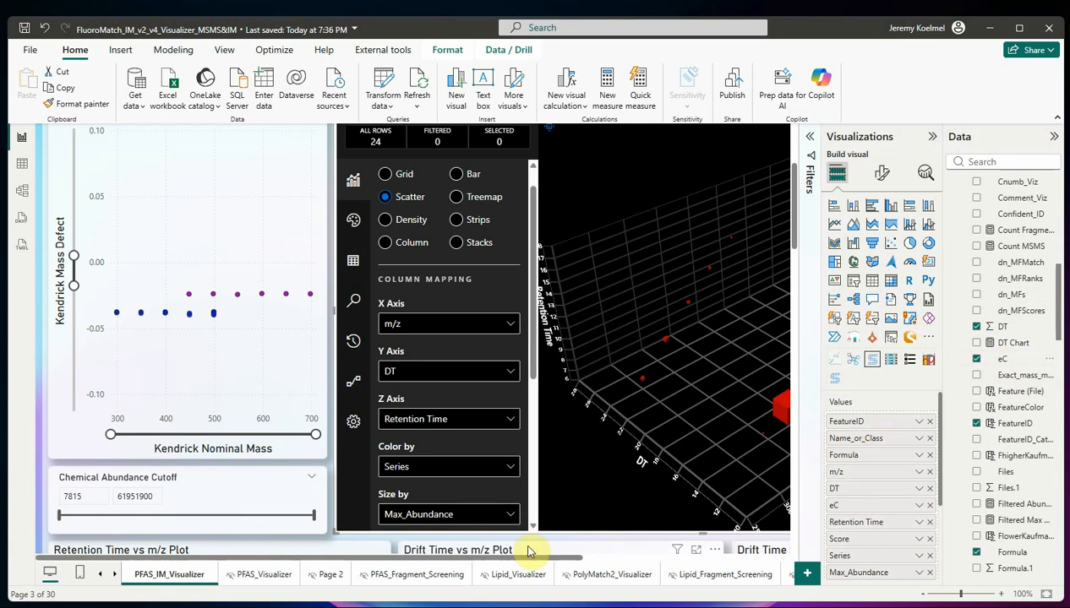
Step: Map the 3D scatter plot's Z axis to eC and rotate the plot to view eC against m/z
drag(496, 559, 601, 559)
mouse_move(645, 419)
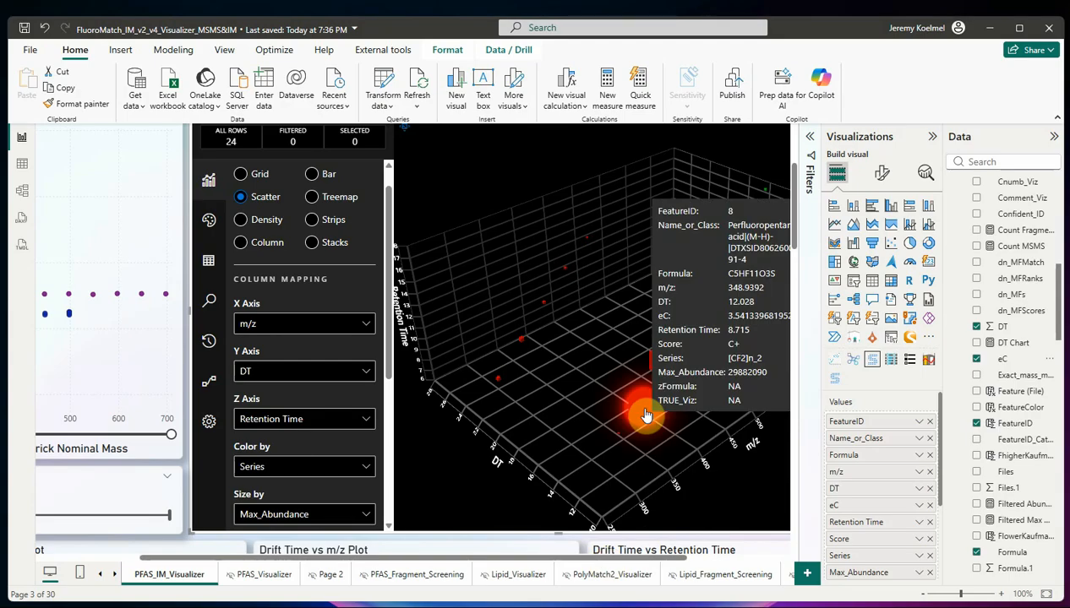
click(272, 420)
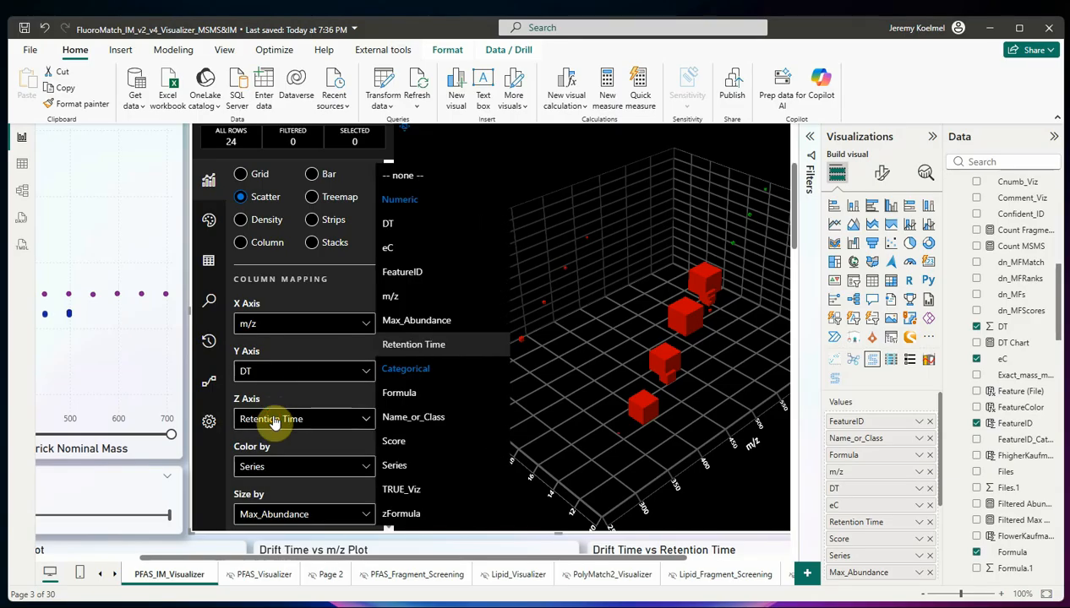
click(390, 249)
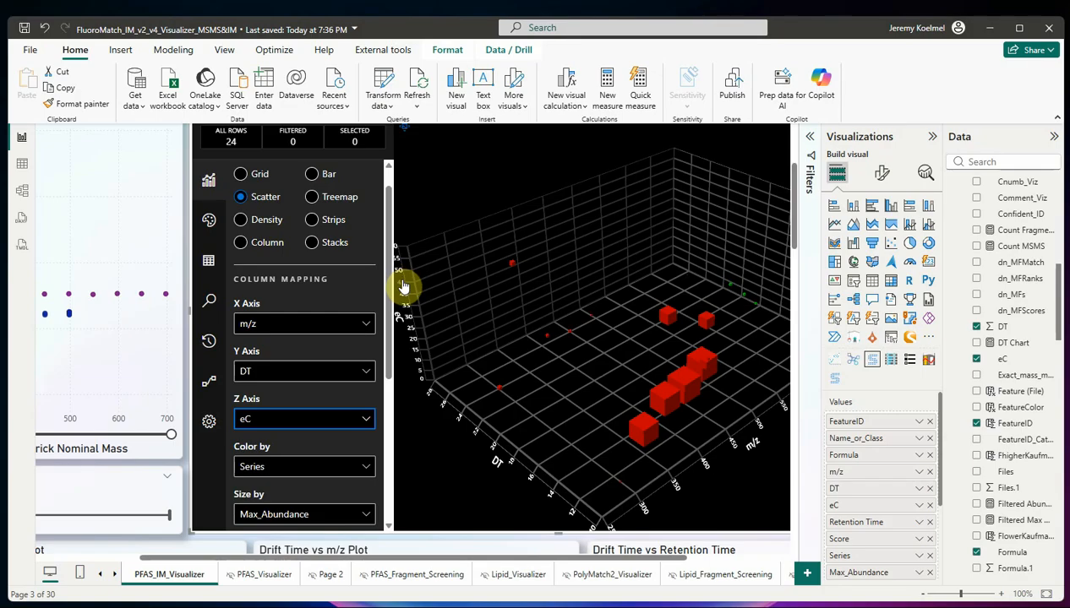
scroll(518, 484, down, 2)
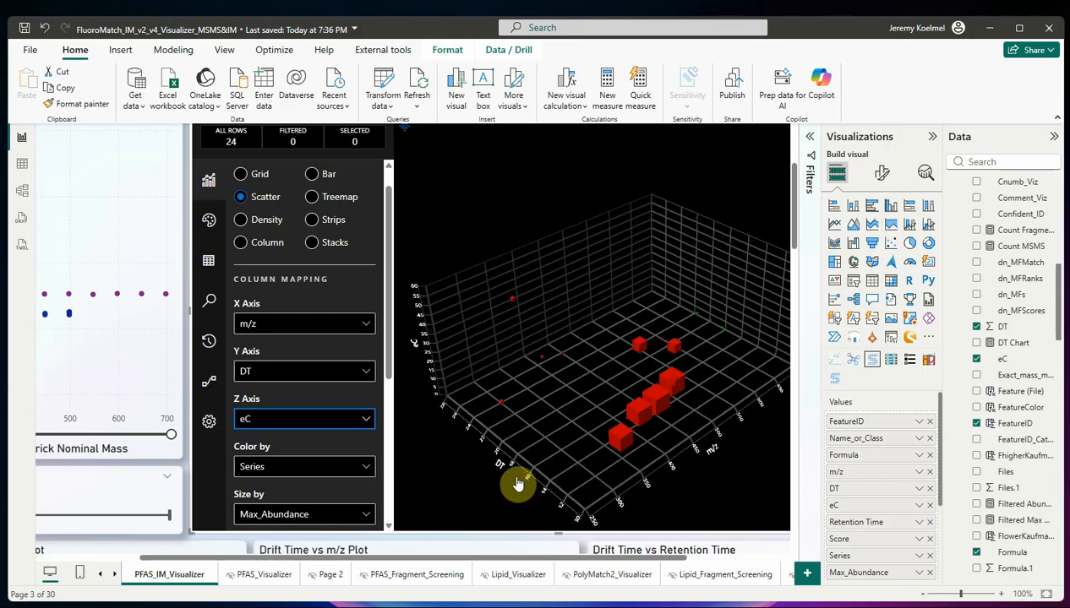
drag(477, 504, 393, 429)
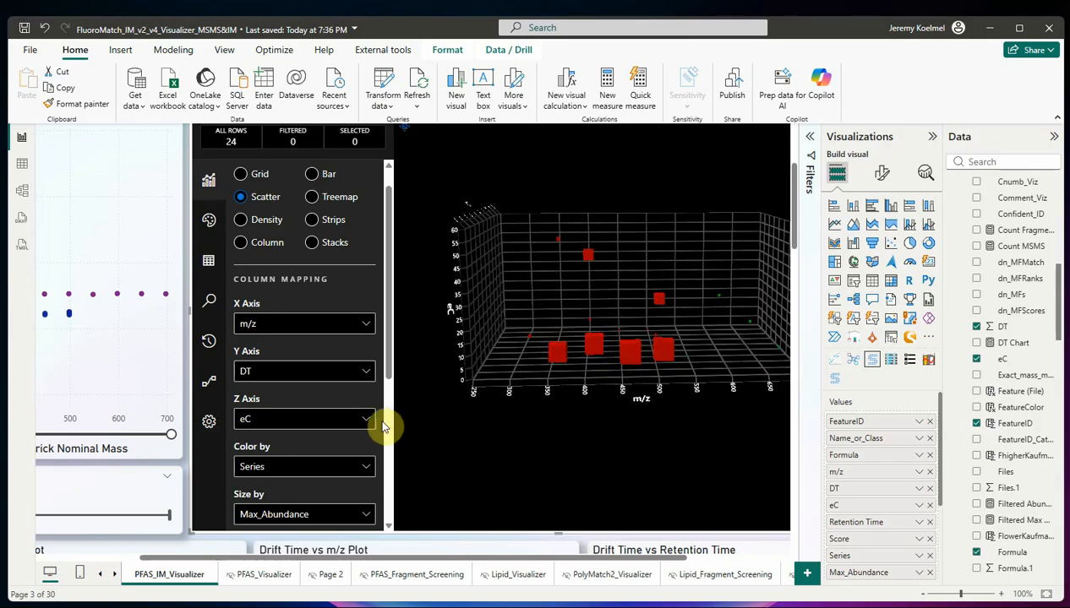
Step: Set the 3D scatter plot's Z axis to Retention Time
right_click(679, 455)
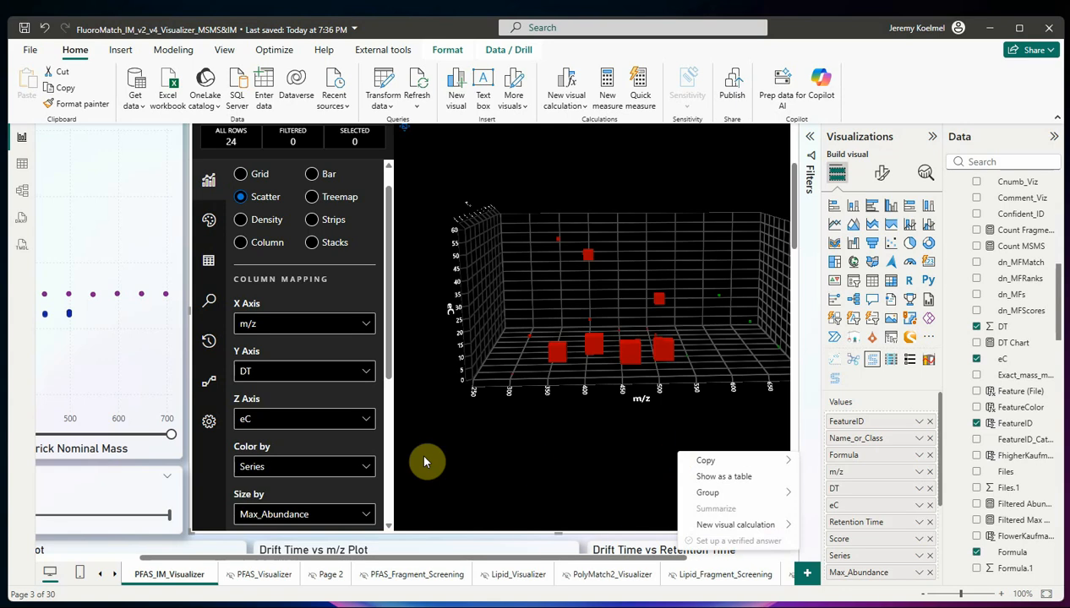
click(315, 423)
click(341, 427)
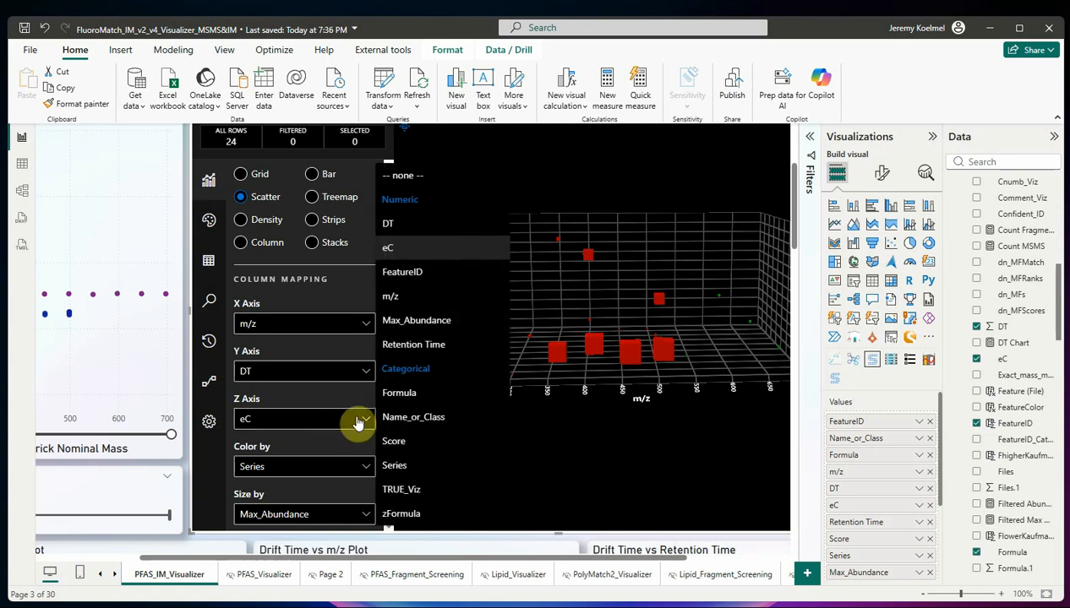
click(413, 346)
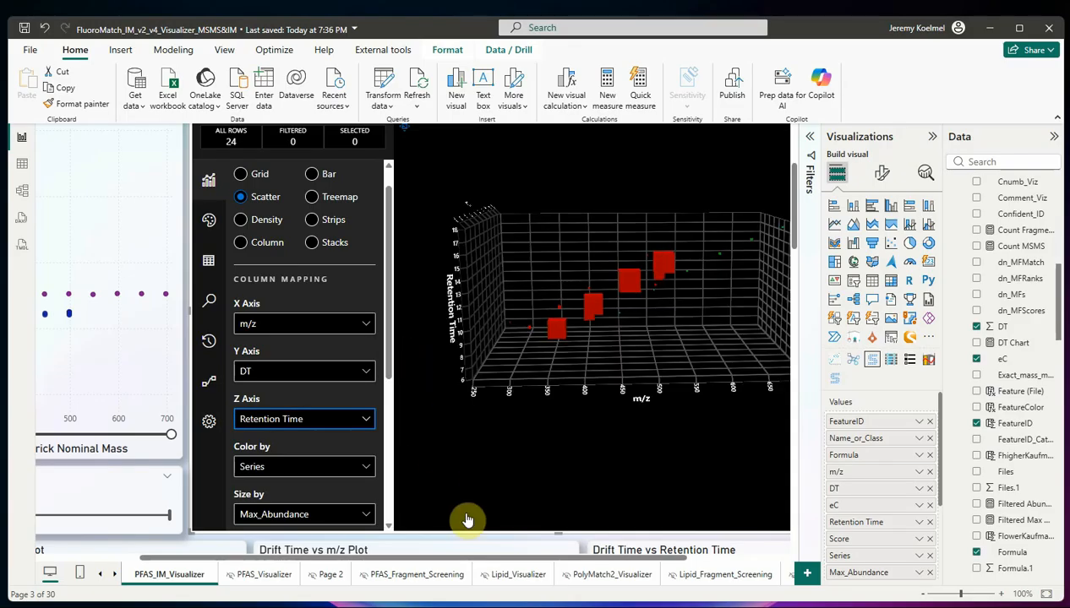
Step: Collapse the Visualizations and Data panes and rotate the widened 3D scatter plot to view Retention Time against m/z
drag(314, 560, 240, 562)
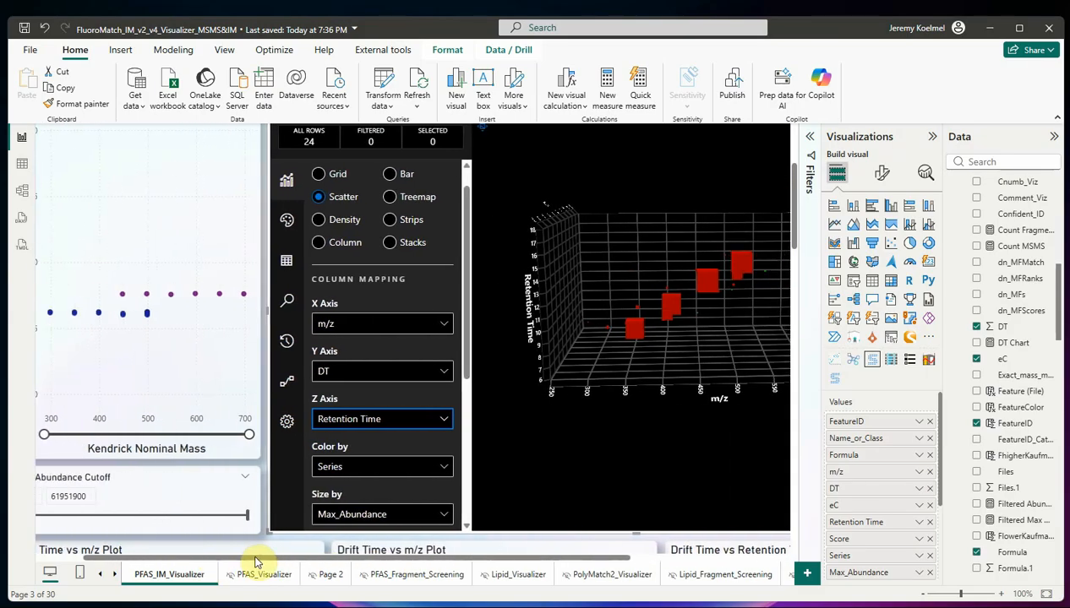
scroll(265, 411, down, 1)
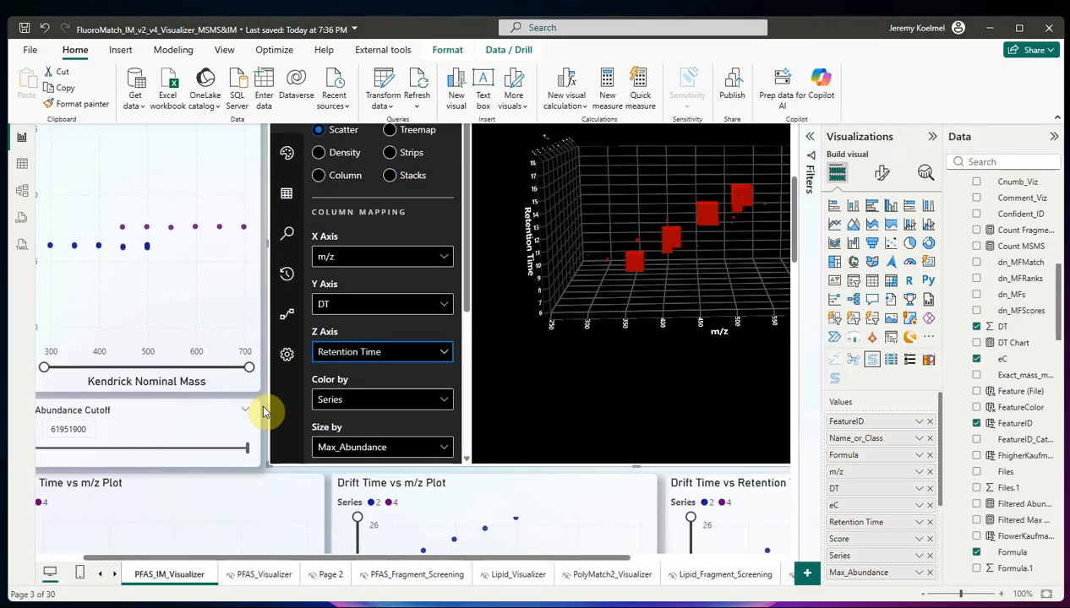
scroll(264, 411, down, 1)
scroll(262, 411, up, 2)
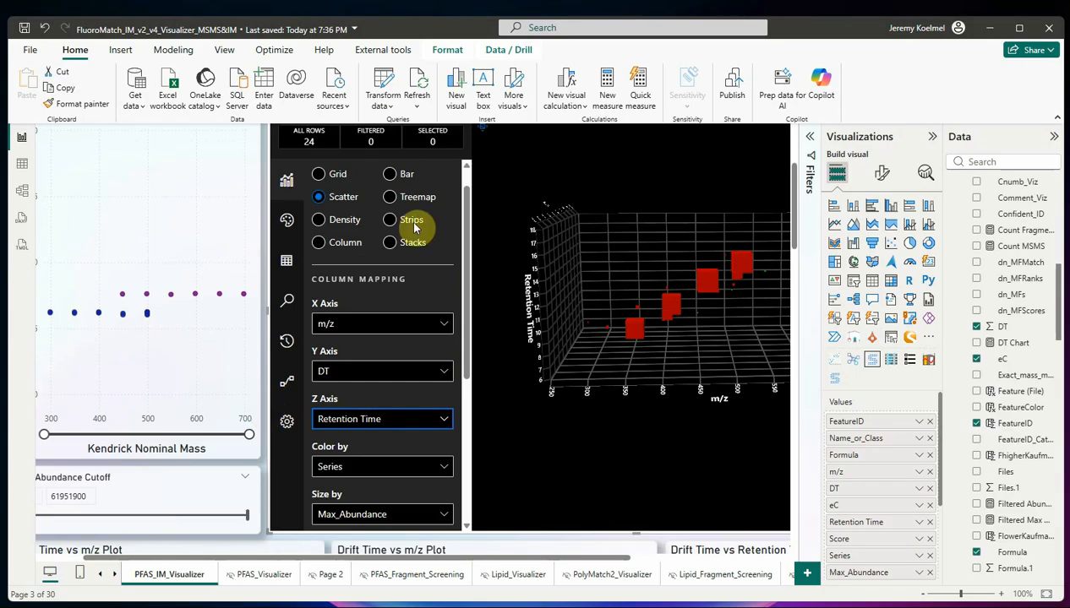
scroll(264, 336, up, 2)
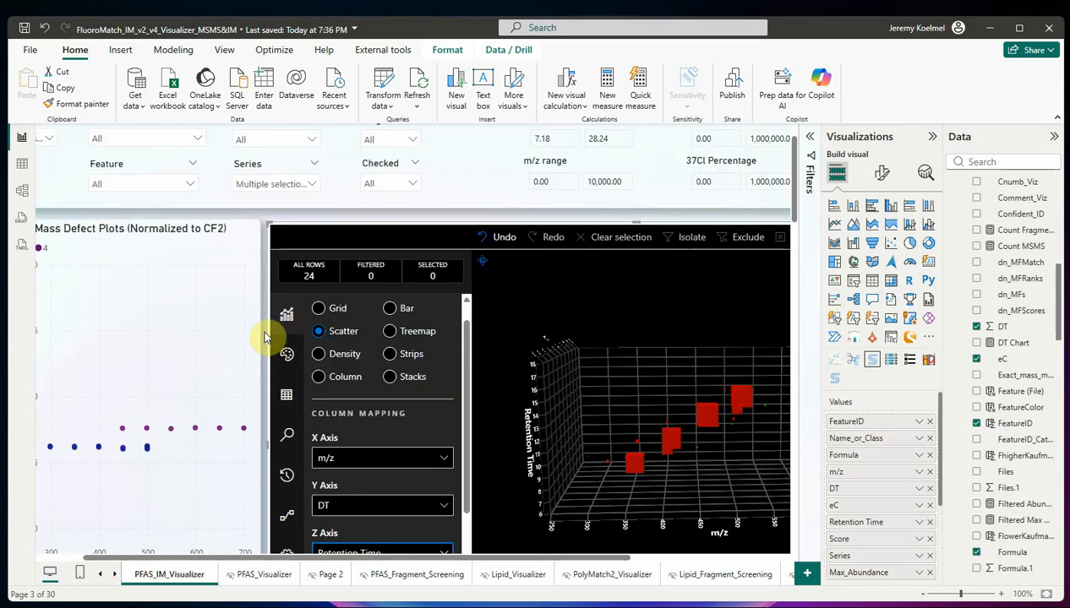
scroll(264, 336, down, 4)
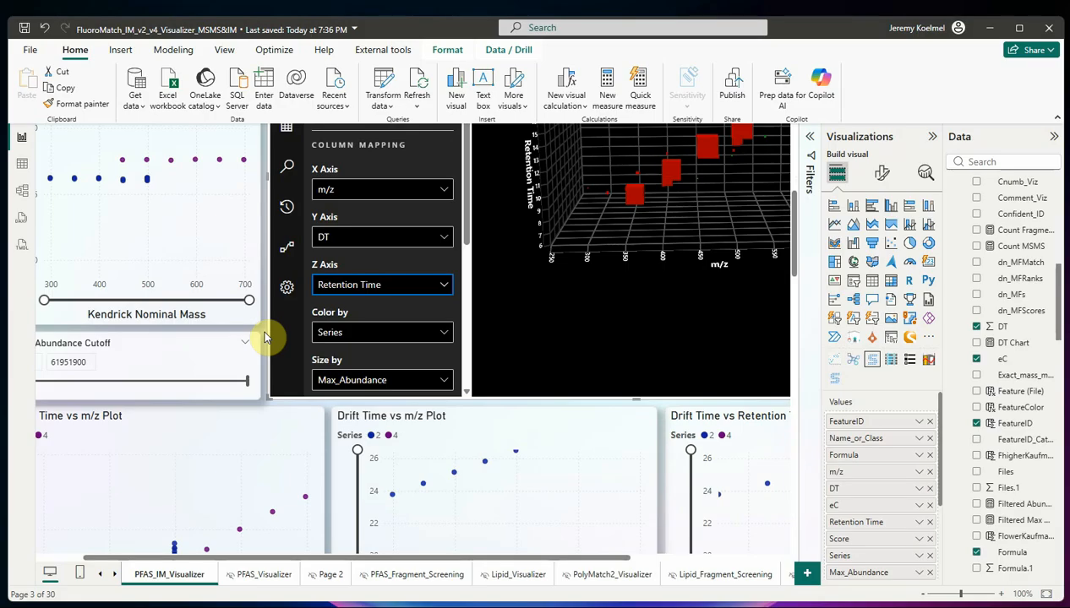
drag(298, 559, 203, 564)
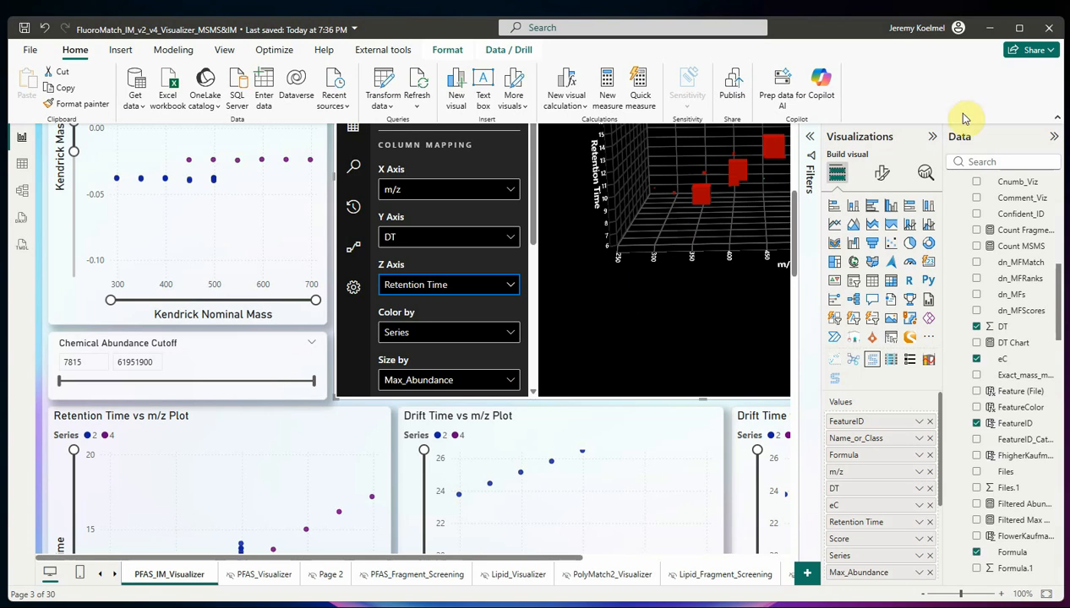
click(930, 138)
click(1053, 137)
scroll(781, 310, up, 3)
scroll(784, 314, down, 3)
drag(784, 313, 723, 423)
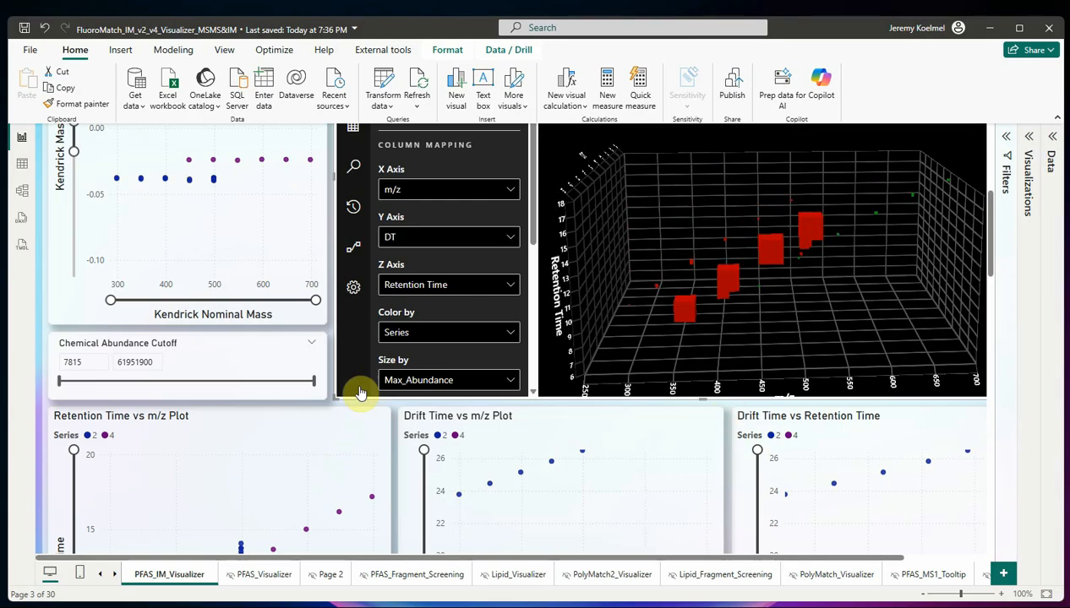
Step: Try a Chemical Abundance Cutoff with a lower limit of 29878085, and restore the lower limit to 7815
click(177, 383)
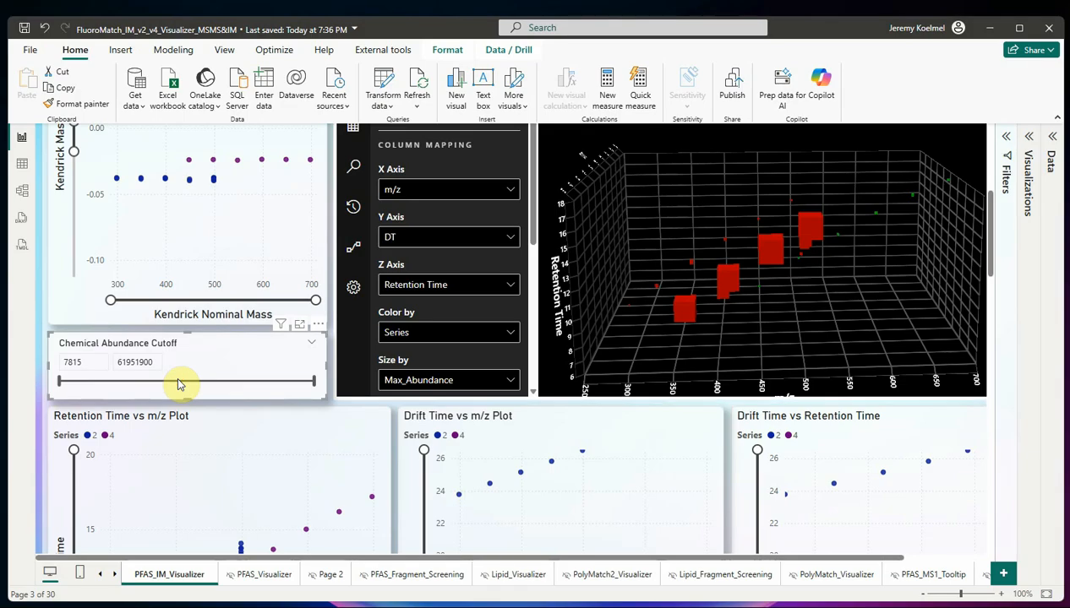
click(183, 385)
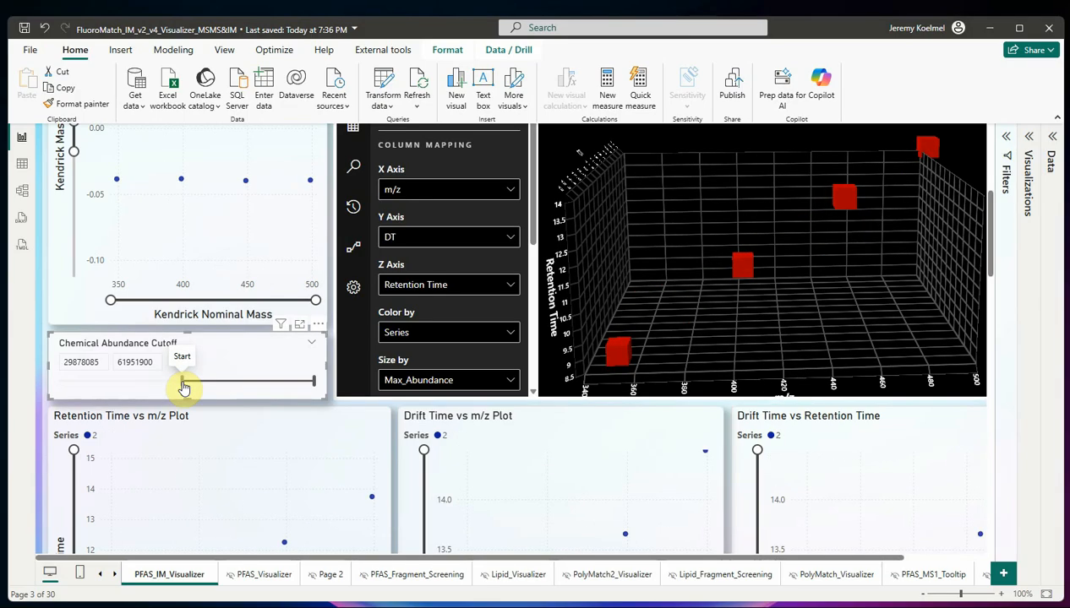
drag(184, 385, 45, 390)
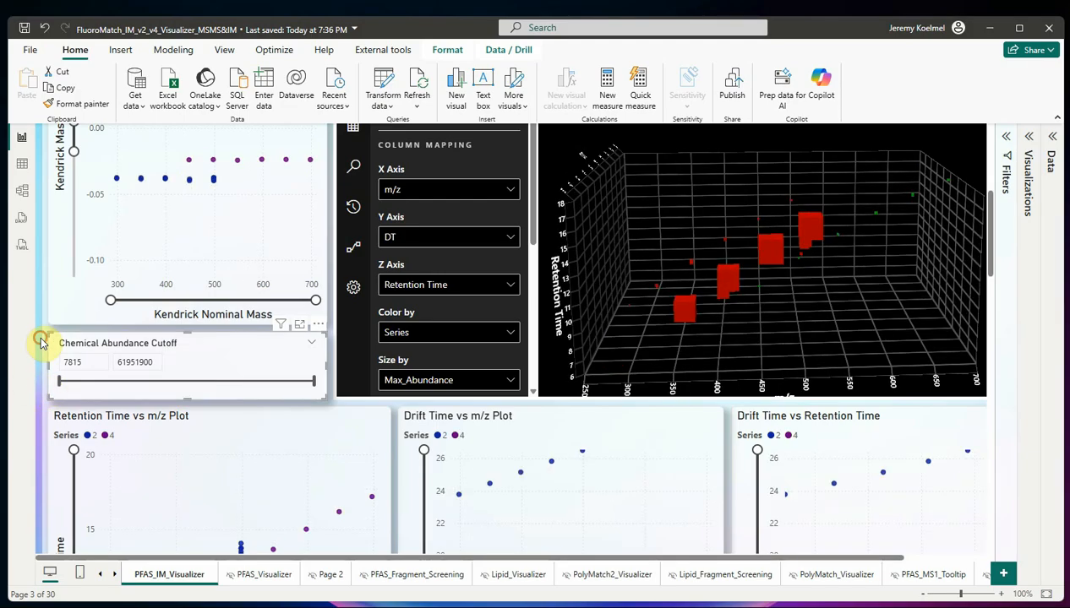
Step: Compare the 2D retention time and drift time plots with the 3D scatter plot, tilting the 3D view to inspect the series trends
scroll(40, 343, down, 5)
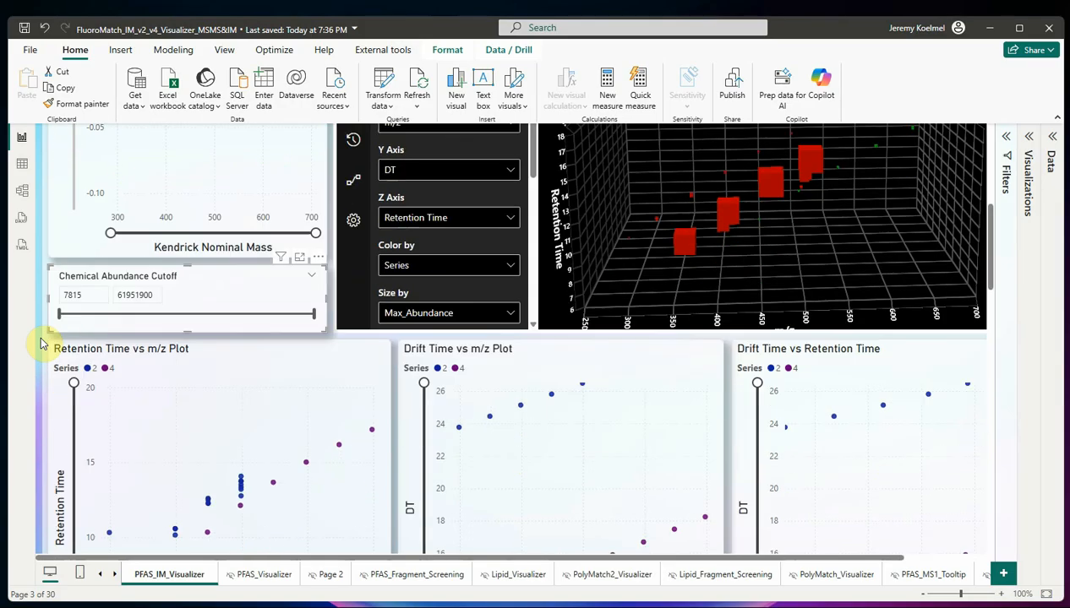
scroll(40, 344, down, 2)
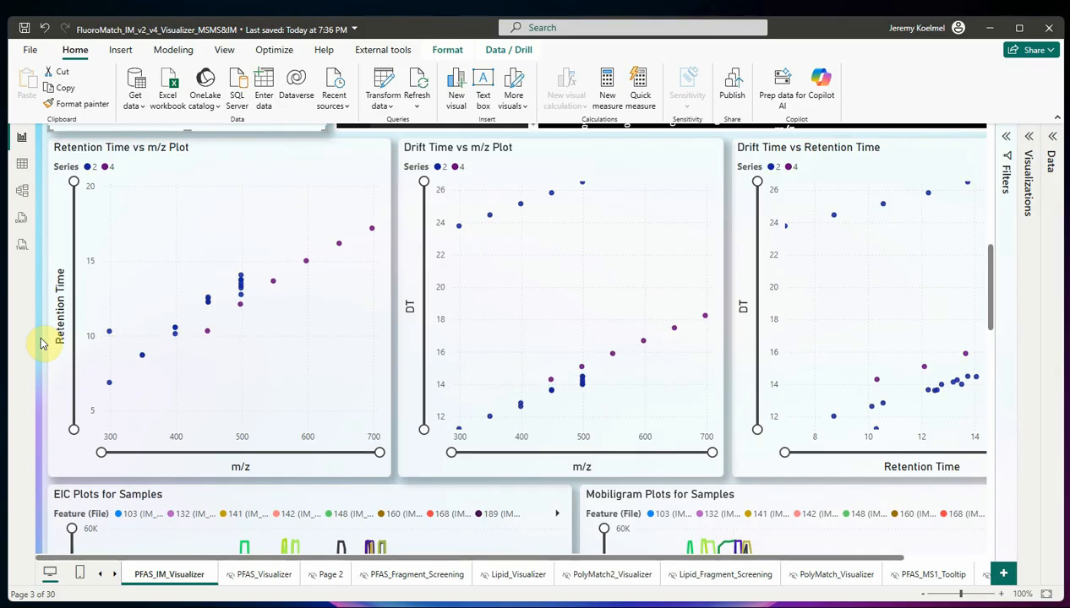
scroll(40, 334, up, 7)
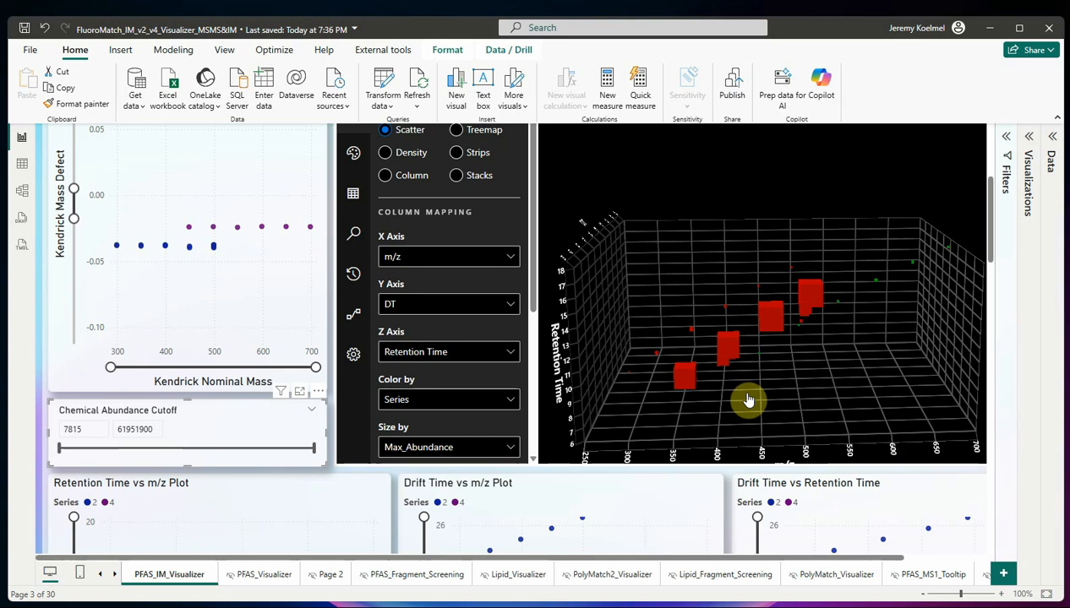
drag(667, 310, 676, 258)
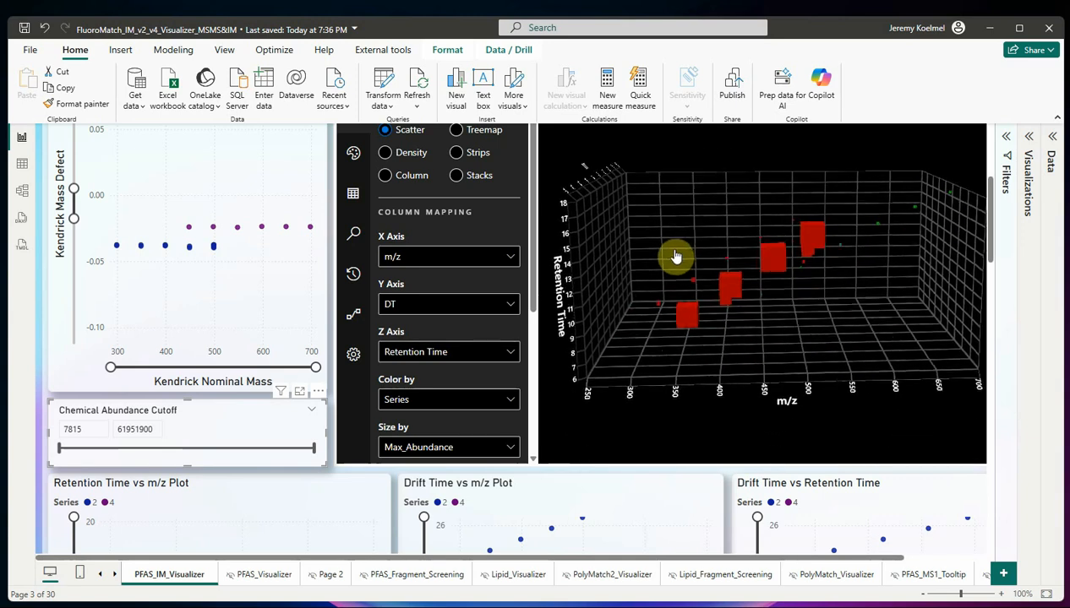
scroll(598, 322, up, 3)
drag(611, 394, 629, 456)
right_click(630, 456)
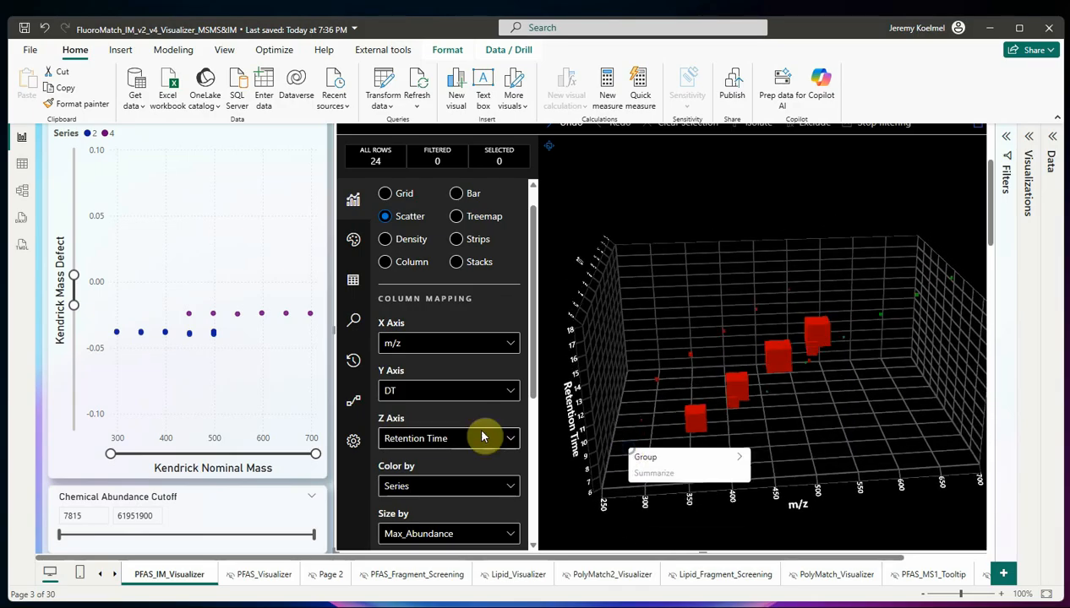
Step: Examine the 2D retention time and drift time plots, and the EIC and mobiligram plots for the samples
scroll(40, 408, down, 5)
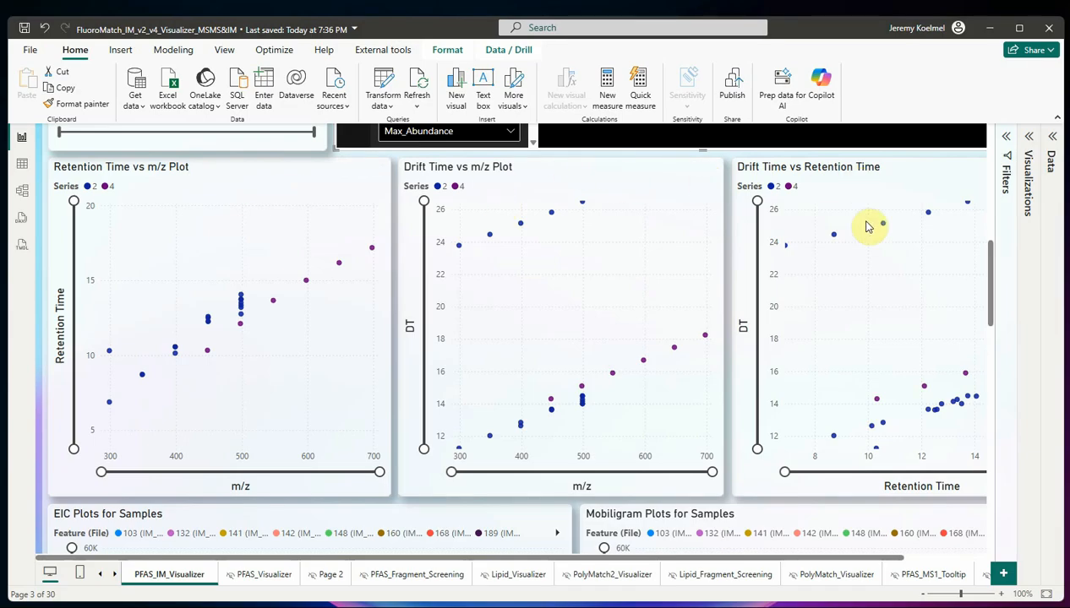
drag(694, 562, 601, 543)
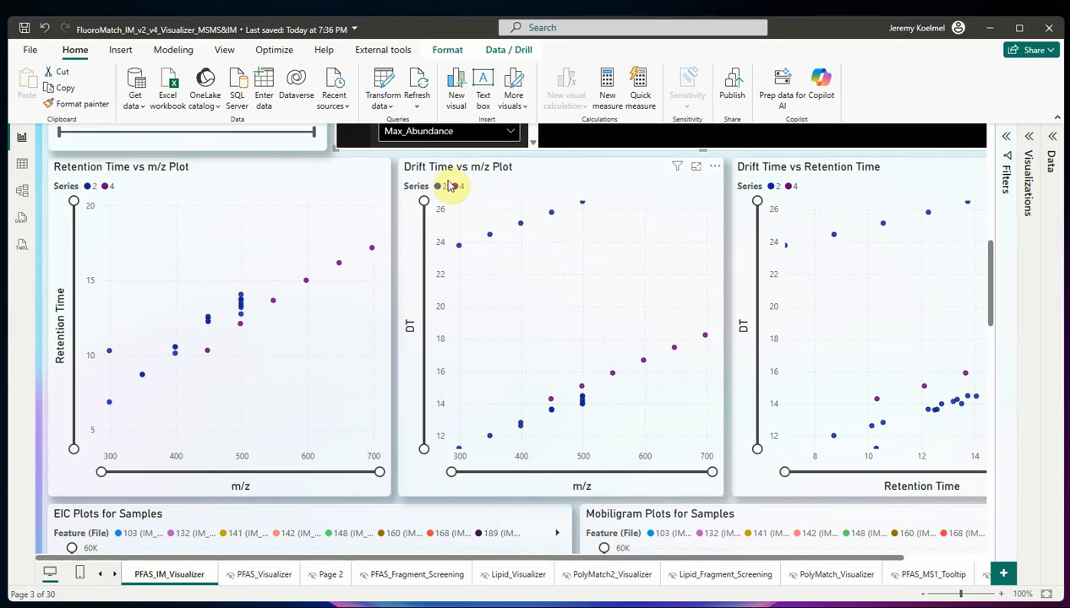
drag(426, 561, 341, 570)
scroll(42, 384, down, 3)
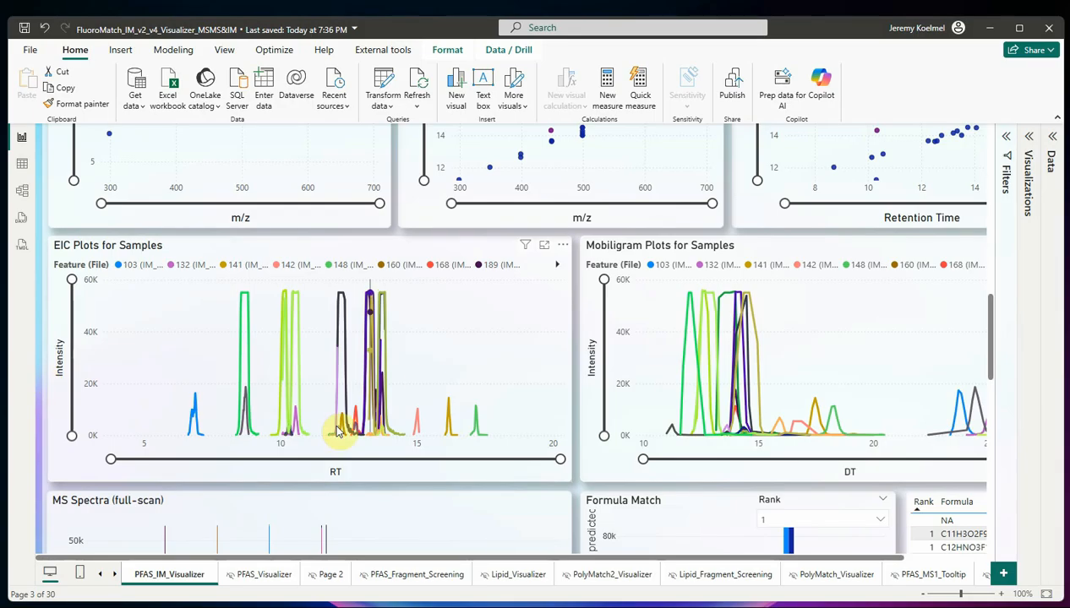
Step: Select the cluster of points near m/z 500 in the Retention Time vs m/z plot and compare it across both drift time plots
scroll(460, 406, up, 4)
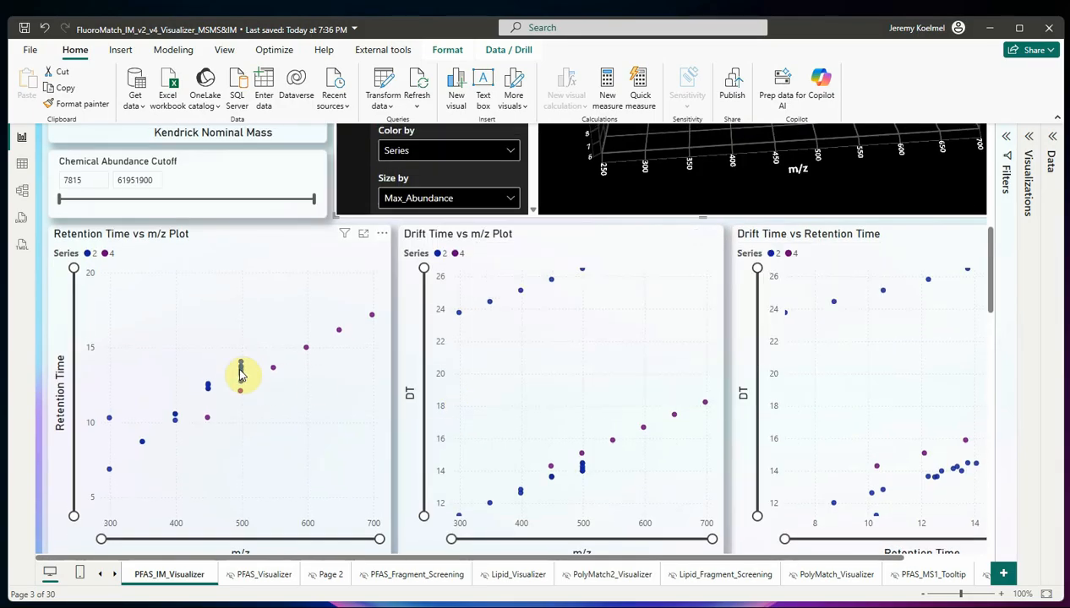
mouse_move(241, 375)
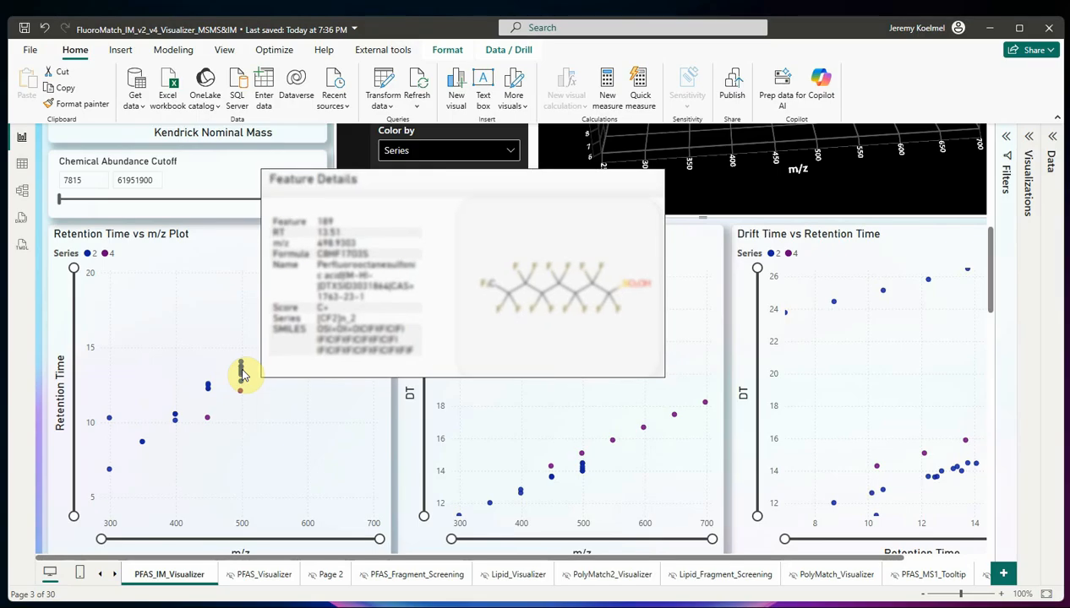
click(236, 358)
drag(251, 388, 252, 389)
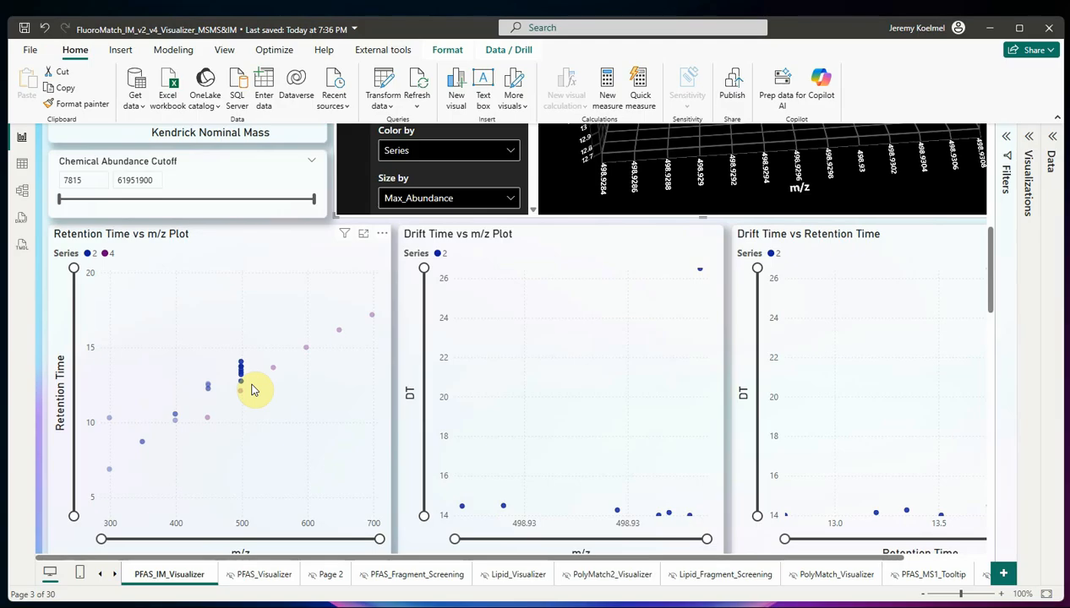
scroll(388, 411, down, 2)
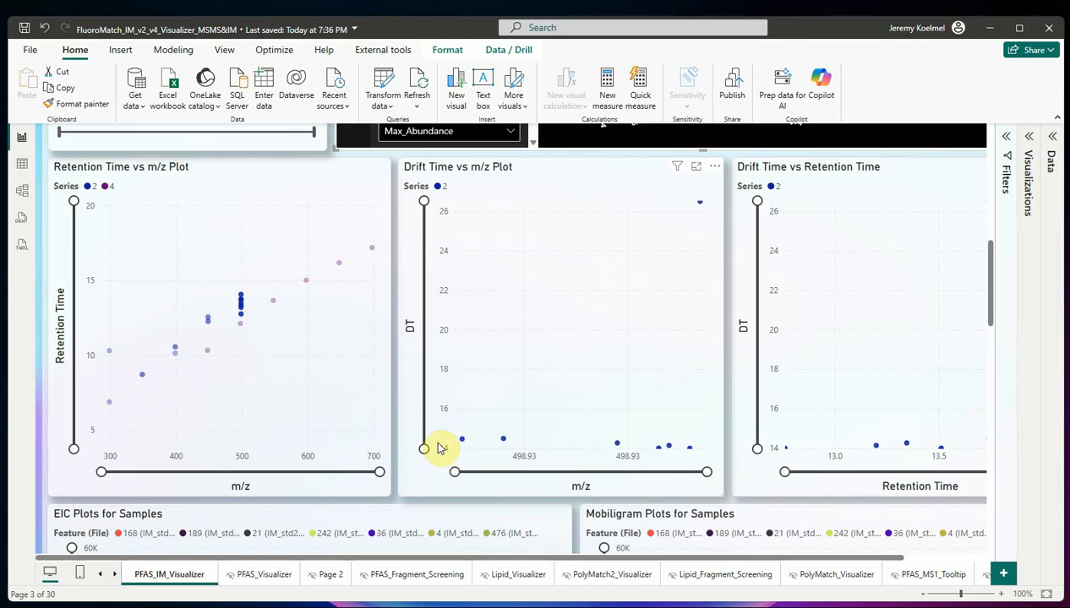
mouse_move(700, 208)
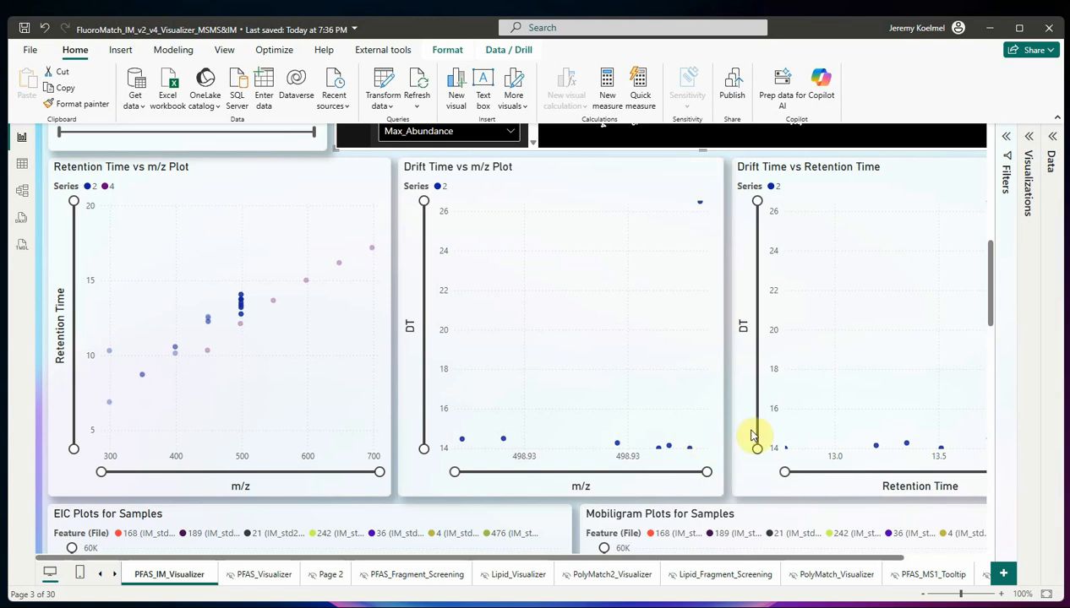
drag(706, 559, 867, 557)
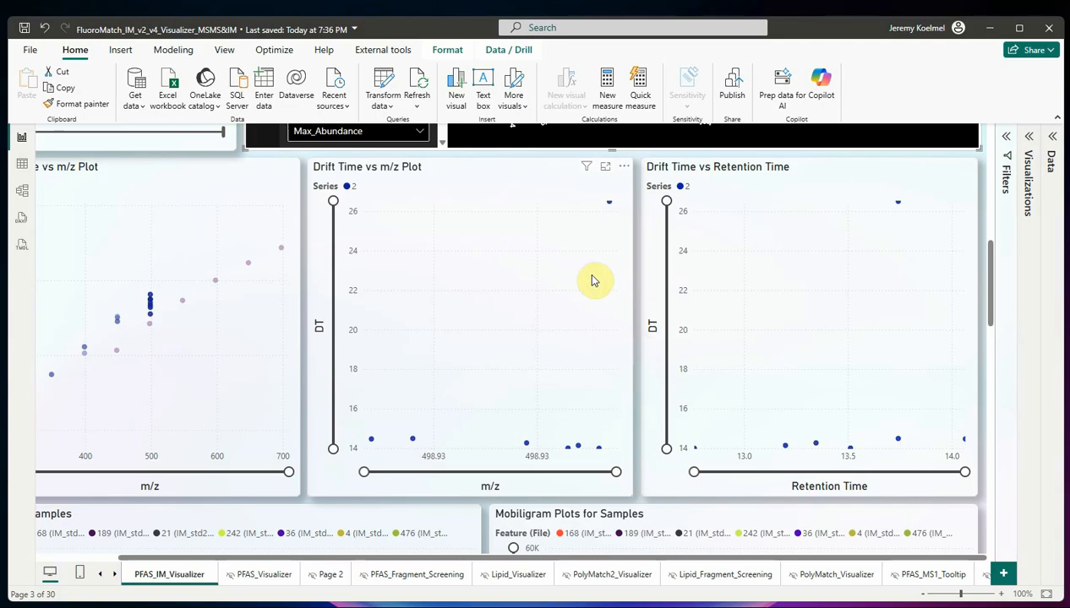
Step: Review the EIC, mobiligram, full-scan MS spectra and Formula Match plots for the selected m/z 500 cluster
scroll(436, 415, down, 4)
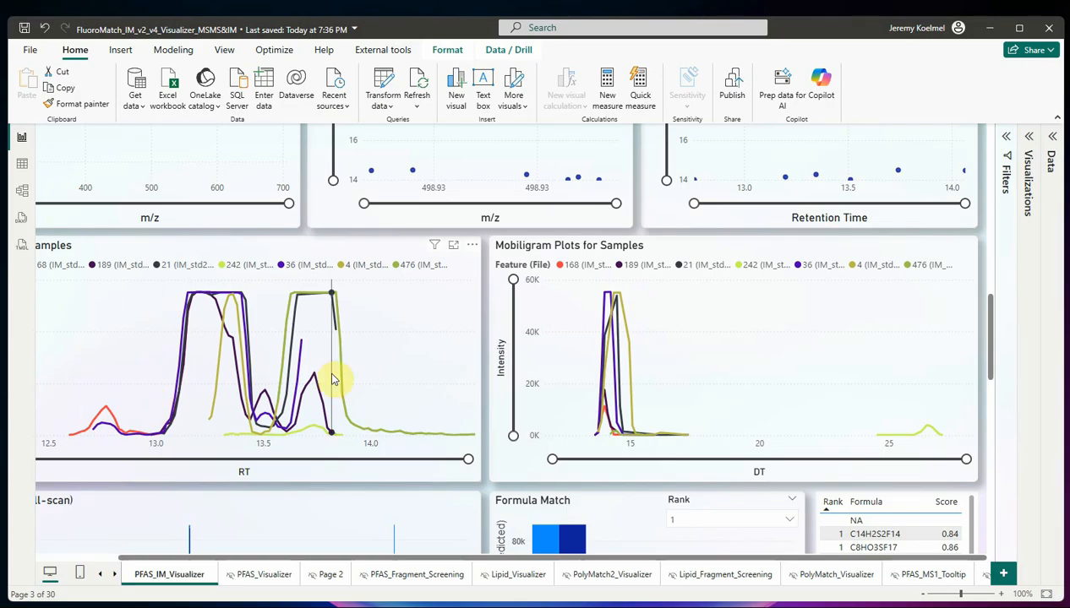
scroll(347, 358, down, 1)
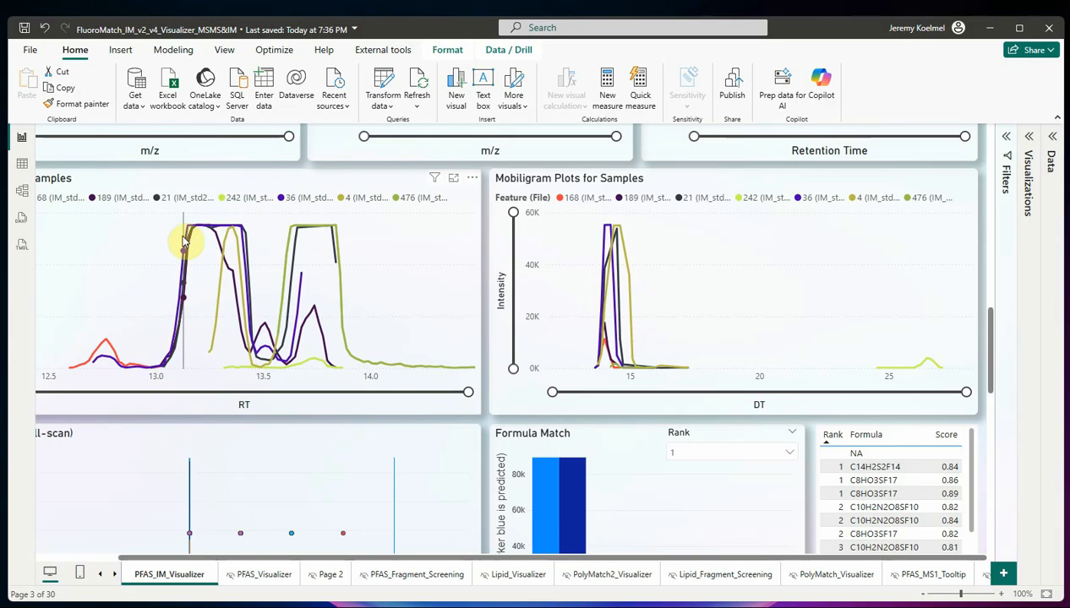
scroll(356, 253, down, 2)
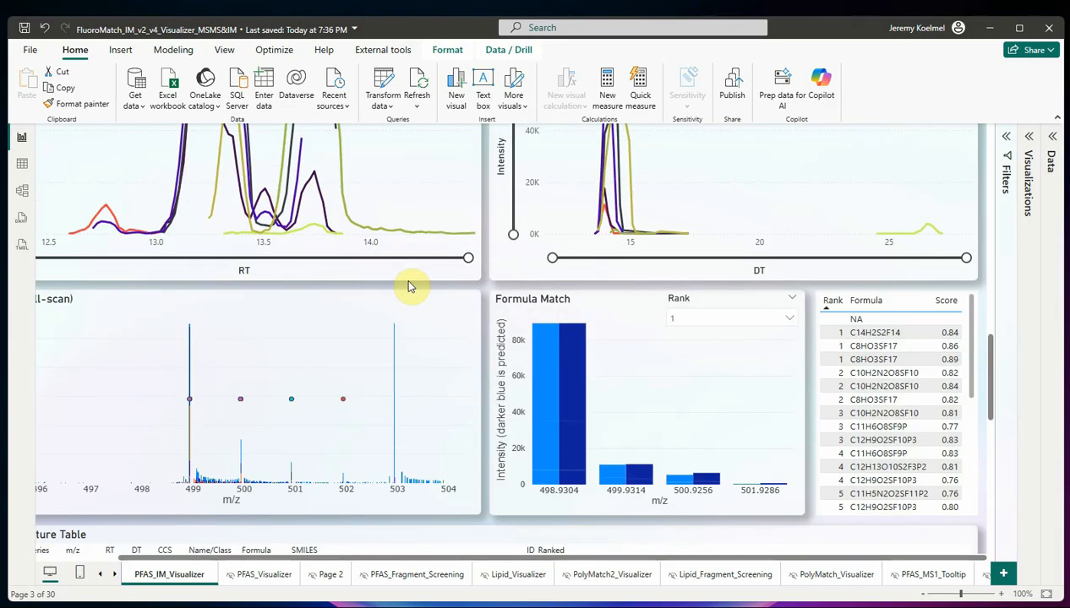
scroll(408, 286, up, 3)
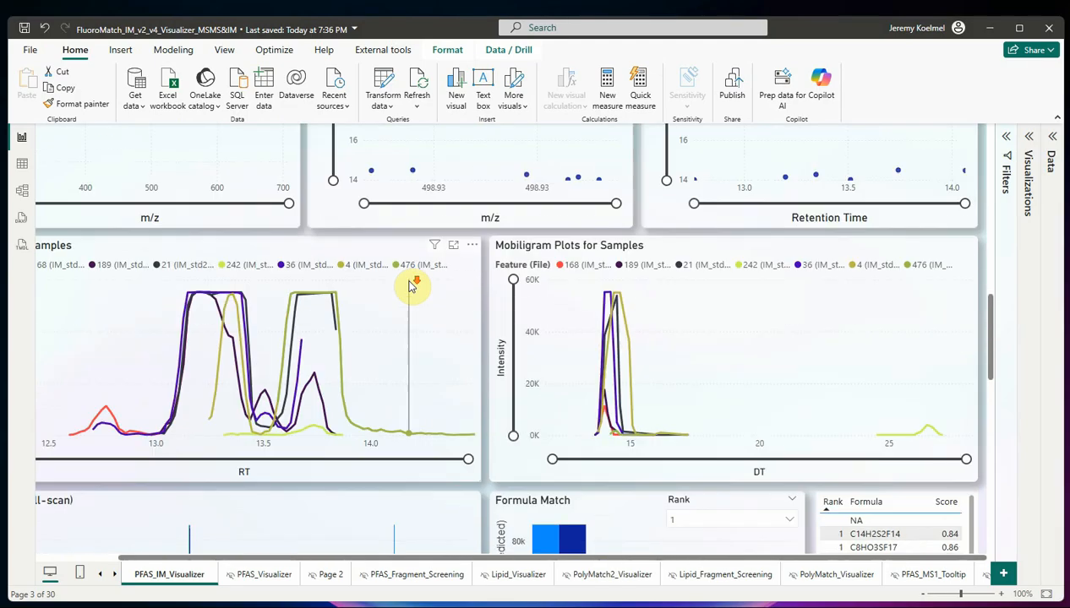
scroll(410, 284, up, 3)
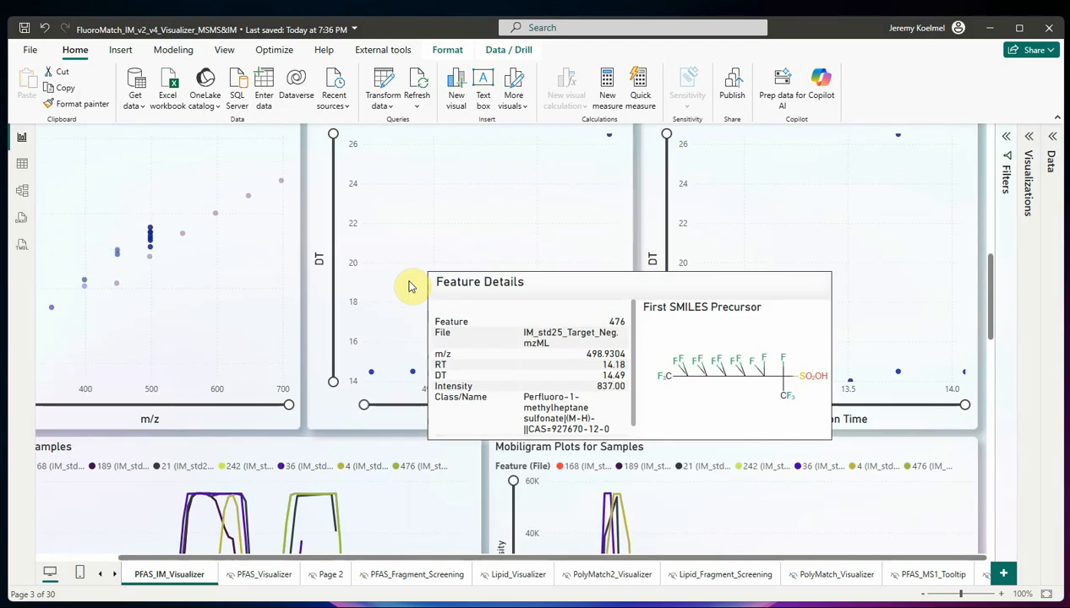
Step: Isolate the series 4 point near m/z 498 in the Retention Time vs m/z plot and check its linked plots
click(152, 262)
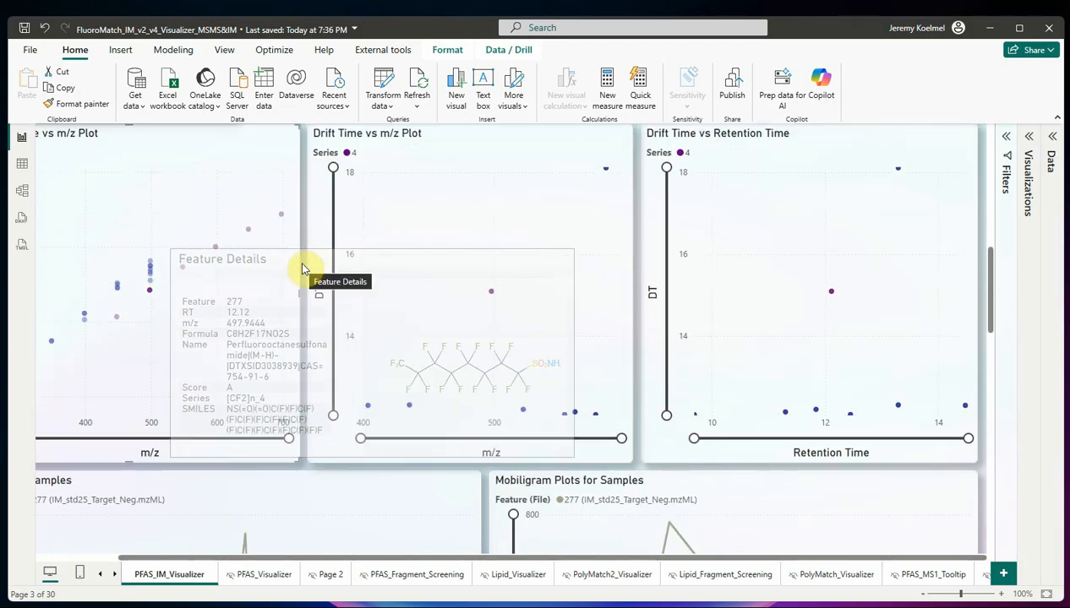
scroll(304, 267, down, 3)
scroll(305, 267, up, 4)
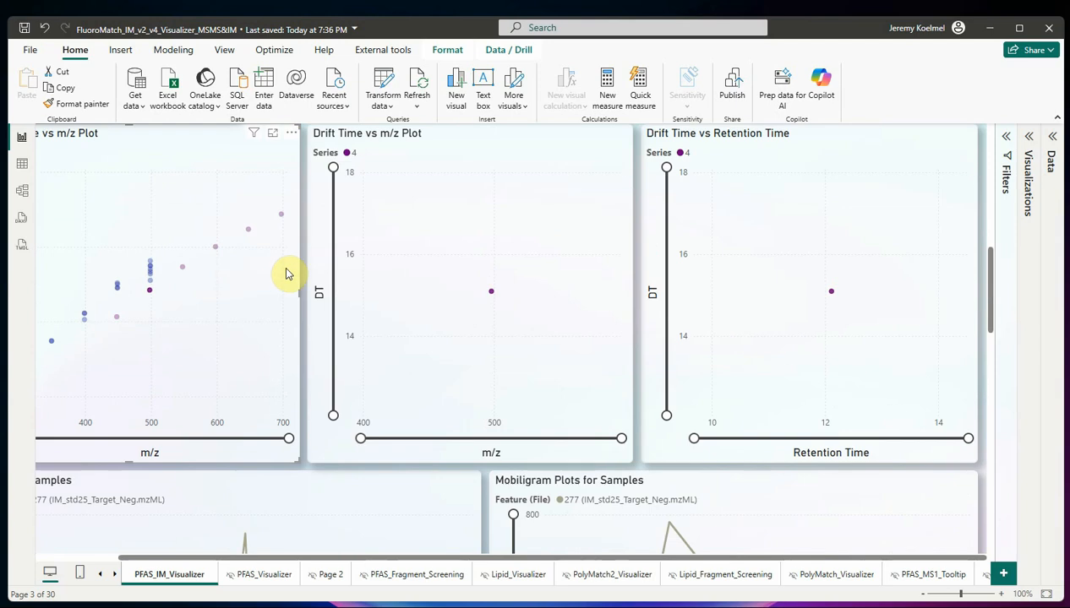
scroll(210, 275, up, 5)
scroll(210, 274, down, 5)
Step: Isolate the series 4 point near m/z 548 and inspect its EIC, mobiligram, MS spectra and feature table entry
mouse_move(215, 320)
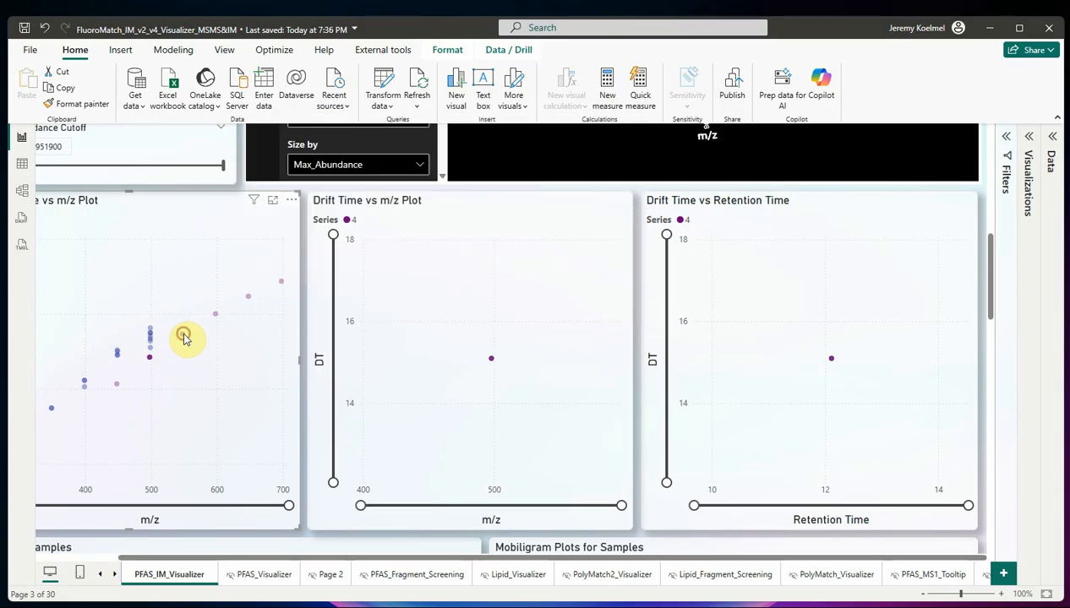
click(184, 336)
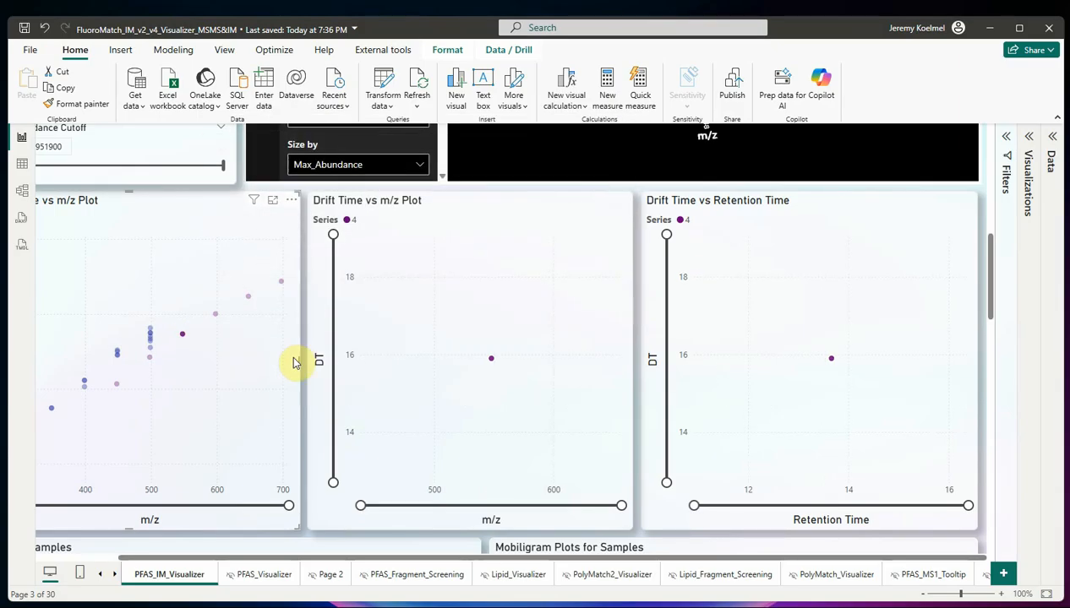
scroll(312, 365, down, 5)
scroll(296, 365, up, 2)
scroll(444, 372, down, 3)
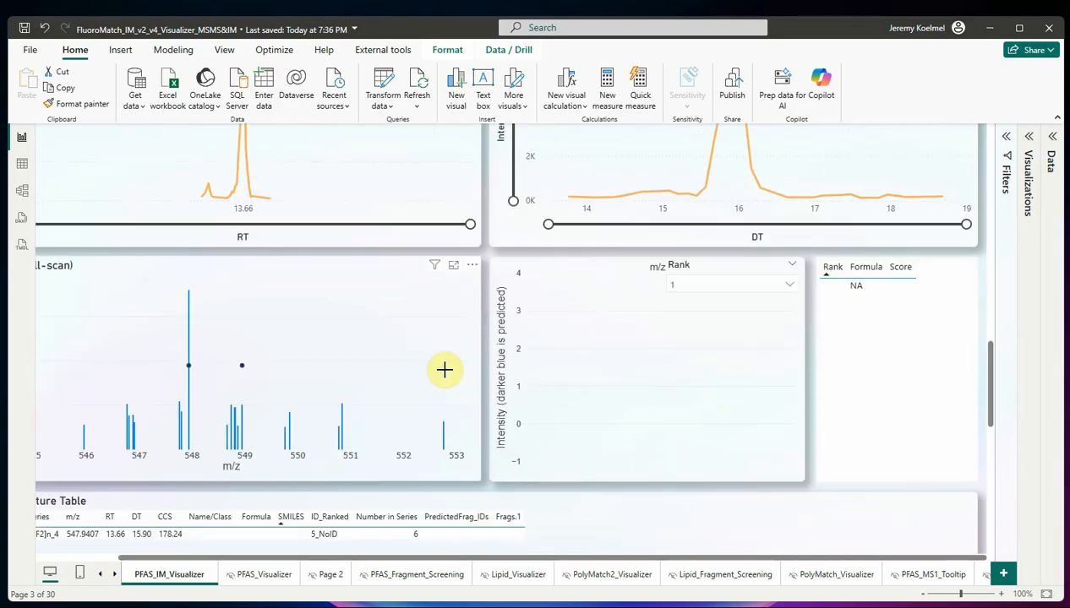
scroll(184, 377, up, 5)
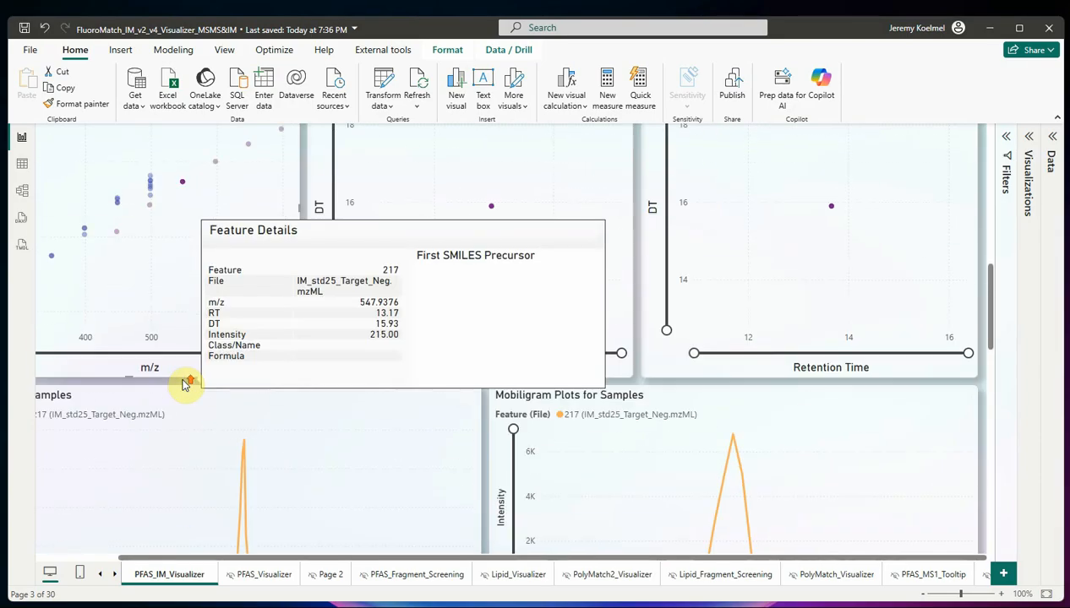
Step: Try a reduced upper limit for the Chemical Abundance Cutoff and restore it to 61951900
scroll(127, 317, up, 2)
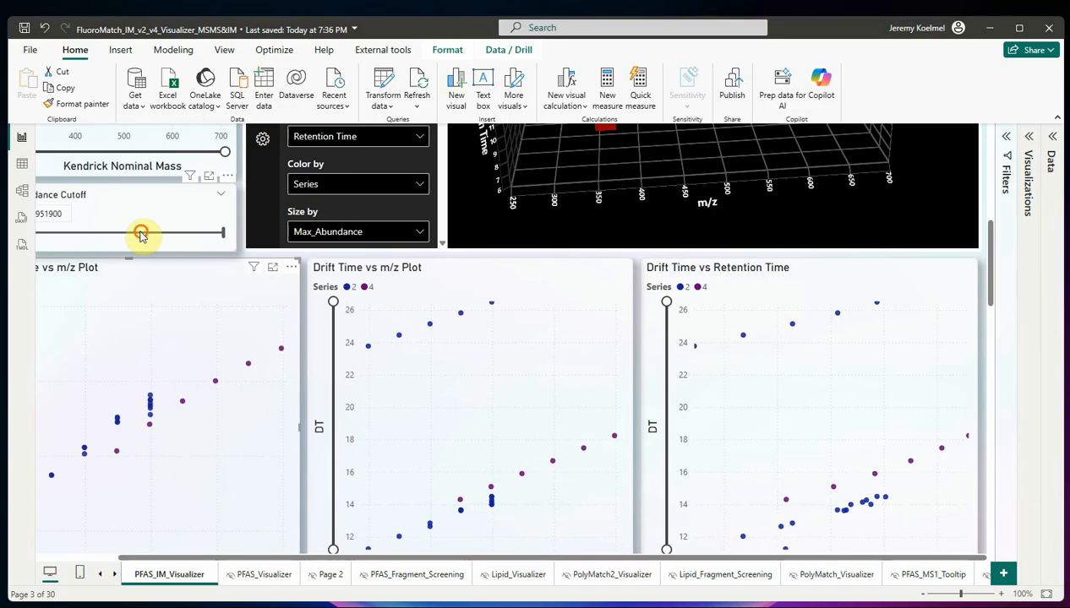
click(142, 237)
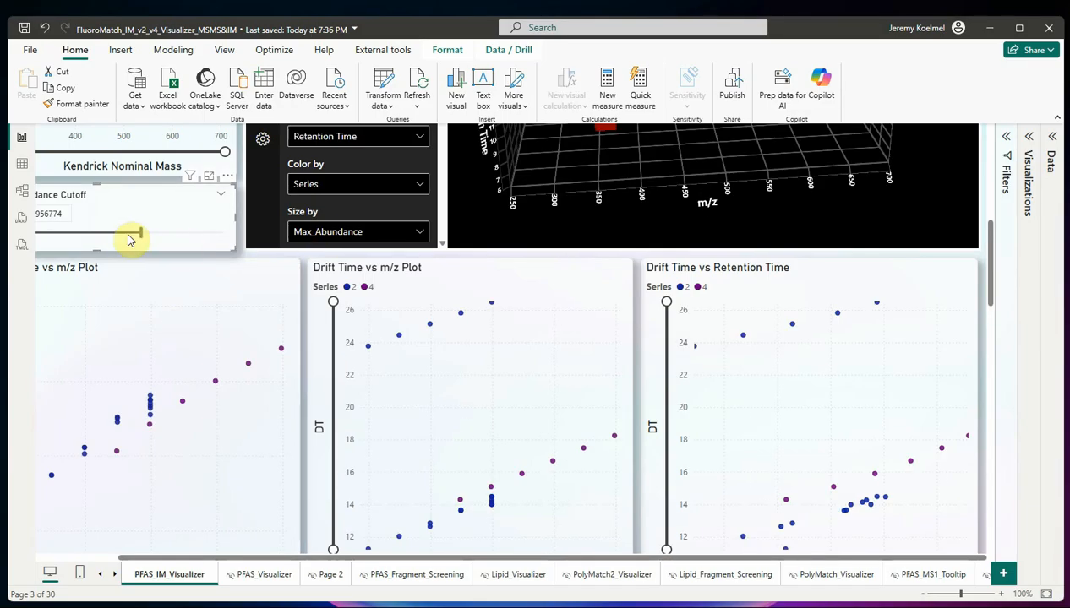
drag(142, 235, 239, 233)
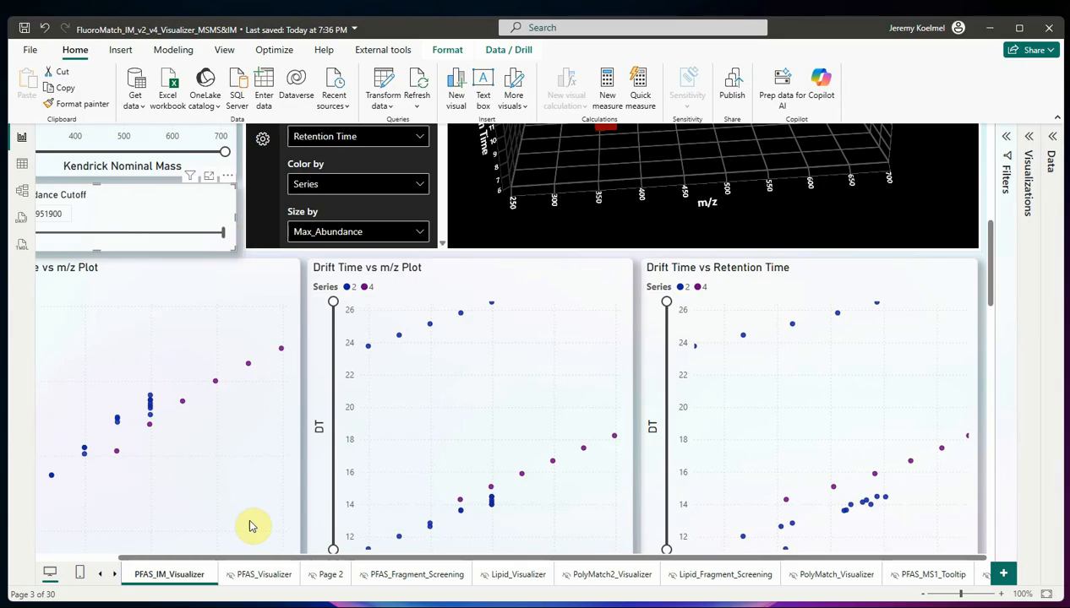
Step: Set the Chemical Abundance Cutoff's lower limit to 36896783 and isolate the point near m/z 499 in the Retention Time vs m/z plot
drag(252, 566, 163, 557)
drag(59, 232, 203, 233)
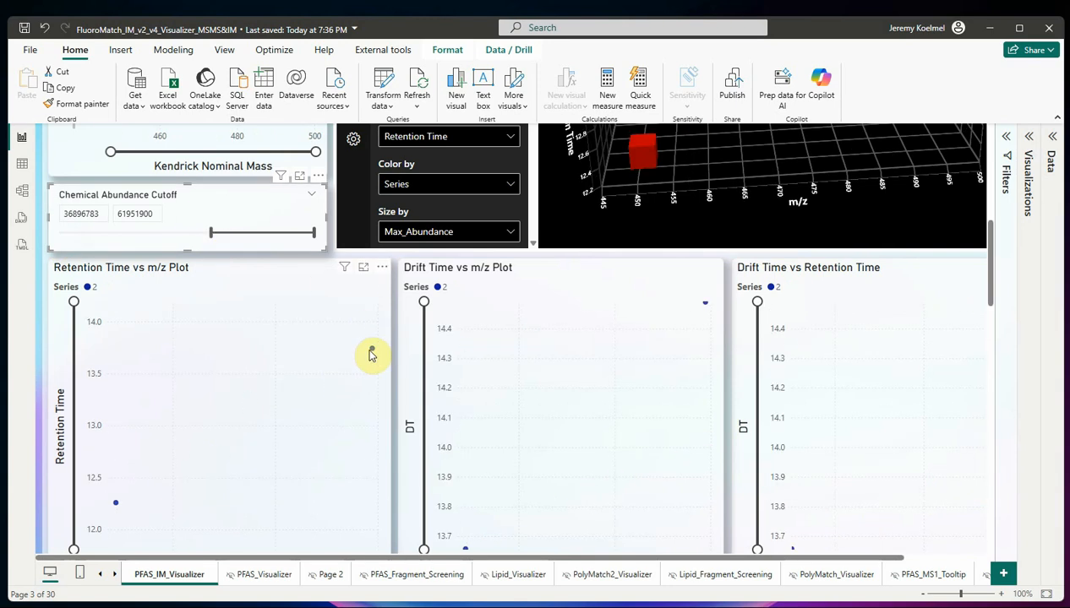
mouse_move(372, 353)
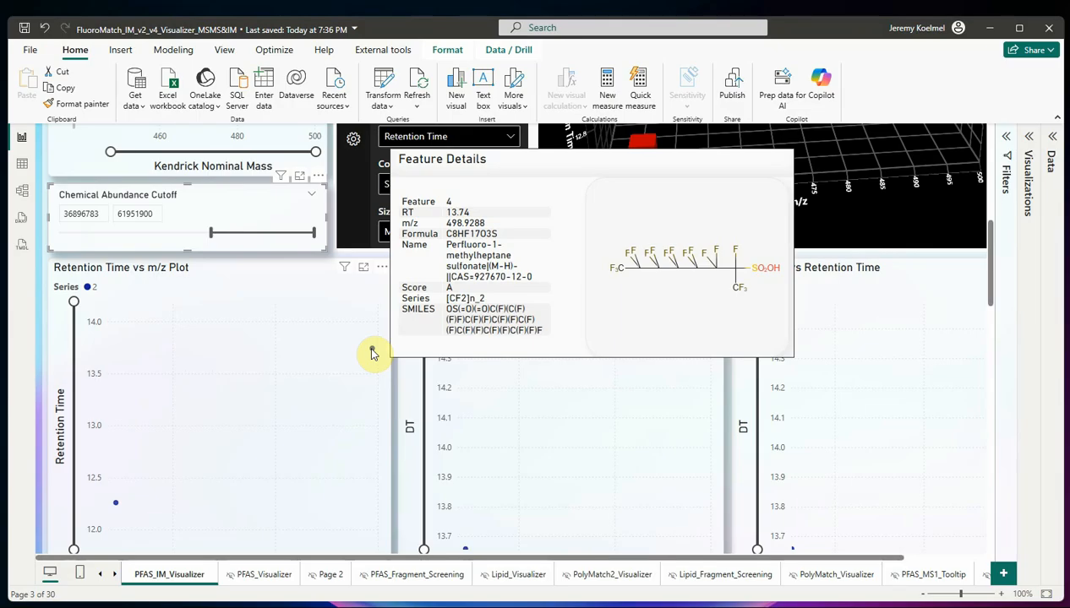
scroll(356, 387, down, 5)
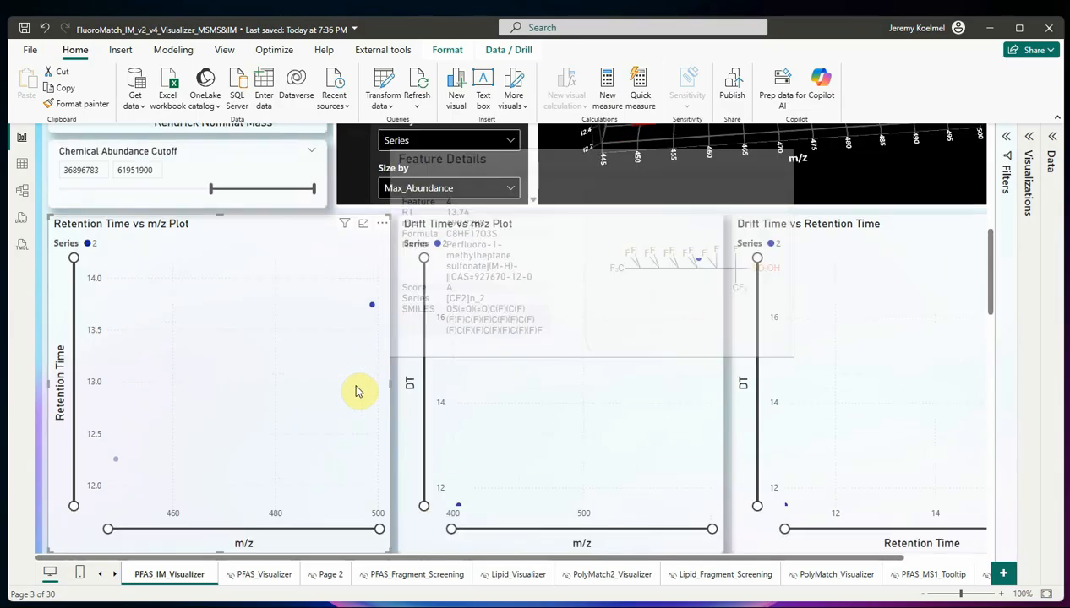
Step: Examine the drift time, EIC, mobiligram and full-scan MS plots for the isolated feature near m/z 499
scroll(358, 390, down, 2)
mouse_move(174, 386)
drag(385, 562, 469, 559)
scroll(572, 410, down, 3)
scroll(572, 410, down, 3)
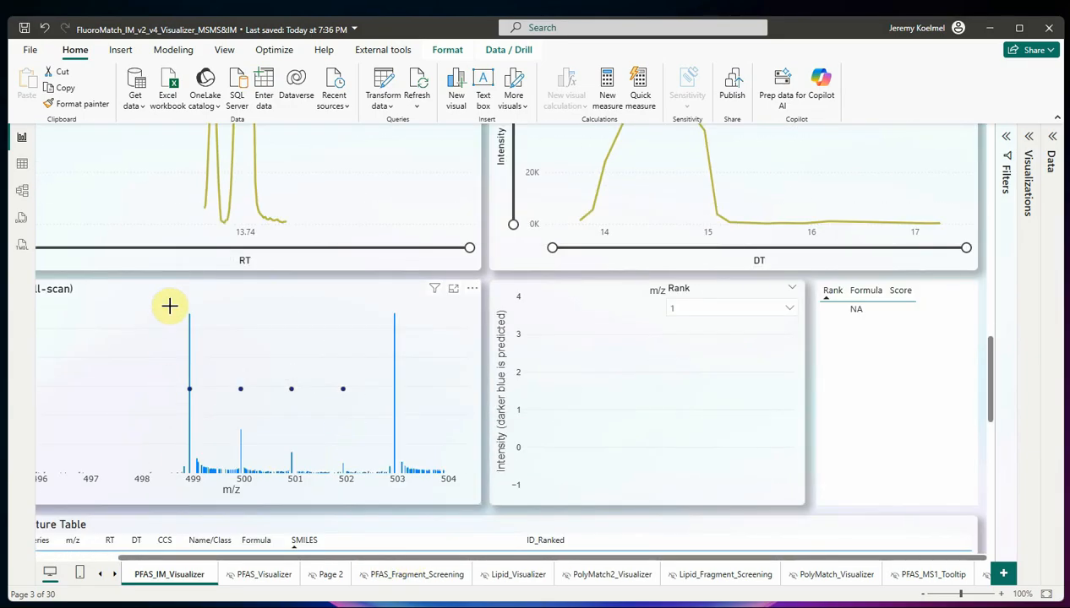
Step: Zoom the full-scan MS spectrum to about m/z 499 to 501 and show the ion details of the isotope marker near m/z 501
drag(176, 307, 303, 489)
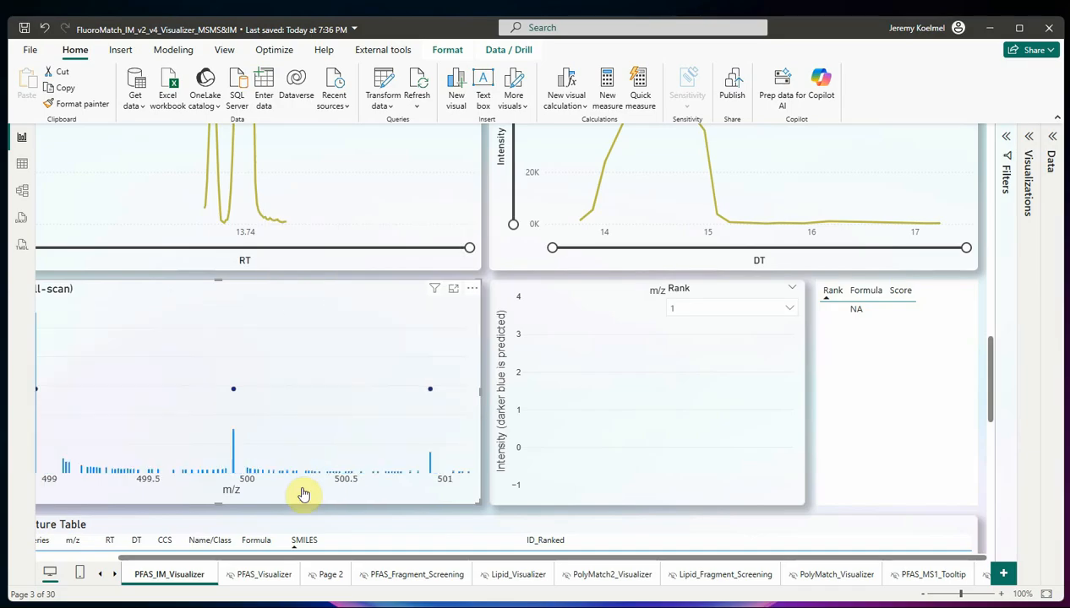
drag(296, 557, 223, 562)
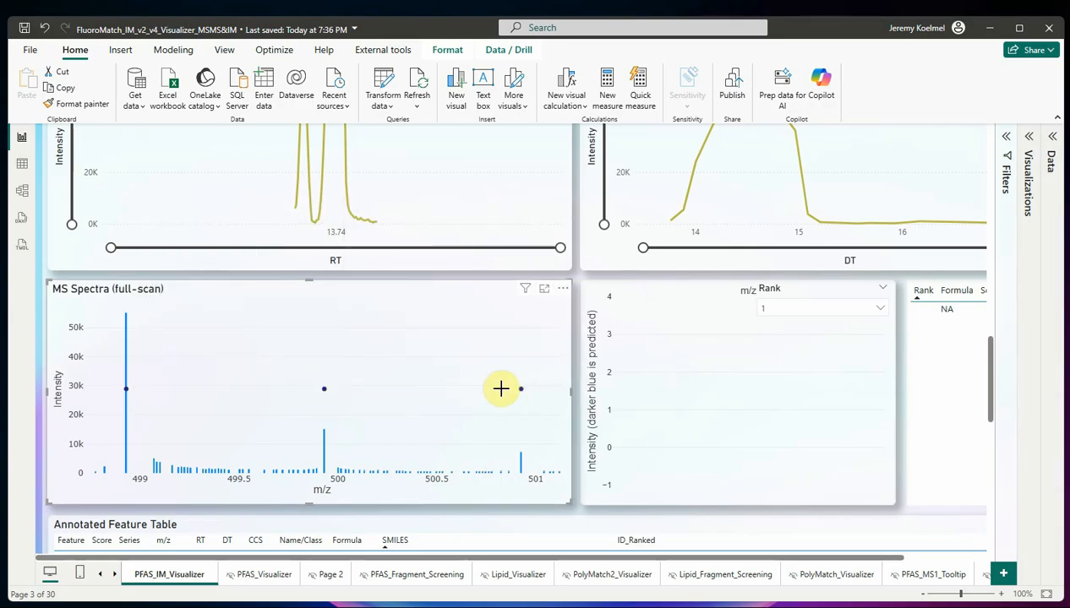
mouse_move(520, 388)
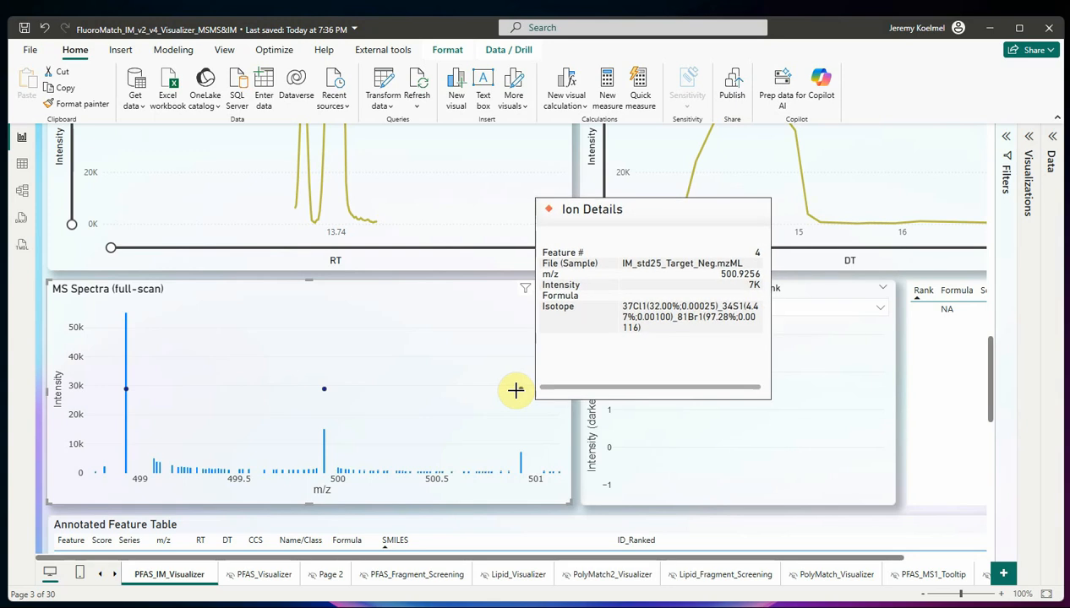
click(518, 390)
Step: Review the isolated feature in the Annotated Feature Table and Kaufmann Plot, and clear the plot selection
scroll(415, 355, down, 2)
scroll(415, 356, down, 5)
scroll(416, 363, down, 3)
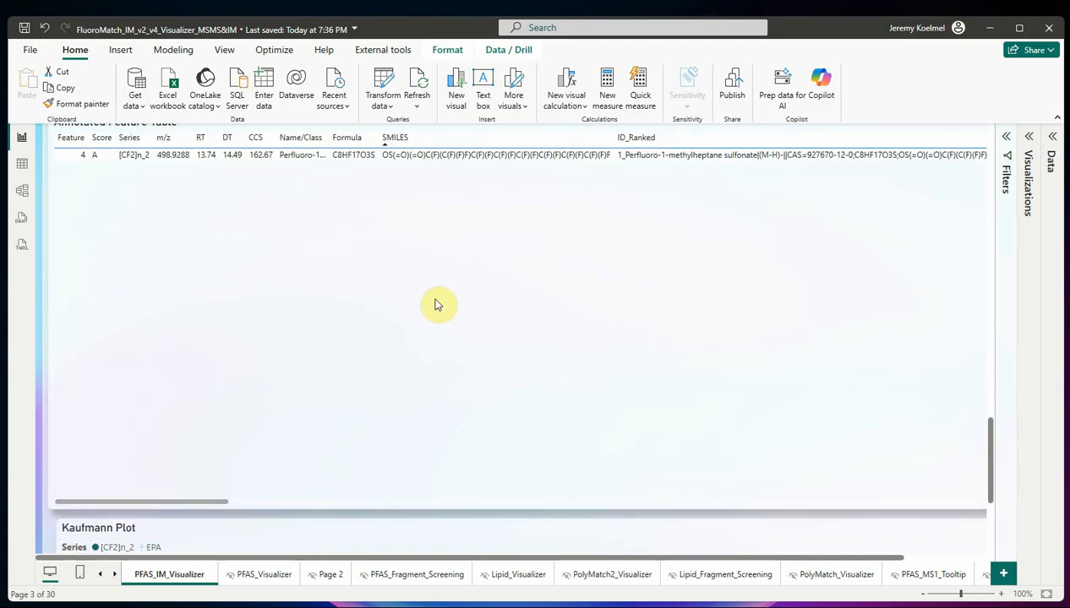
scroll(425, 315, down, 3)
scroll(389, 319, up, 9)
scroll(380, 322, up, 3)
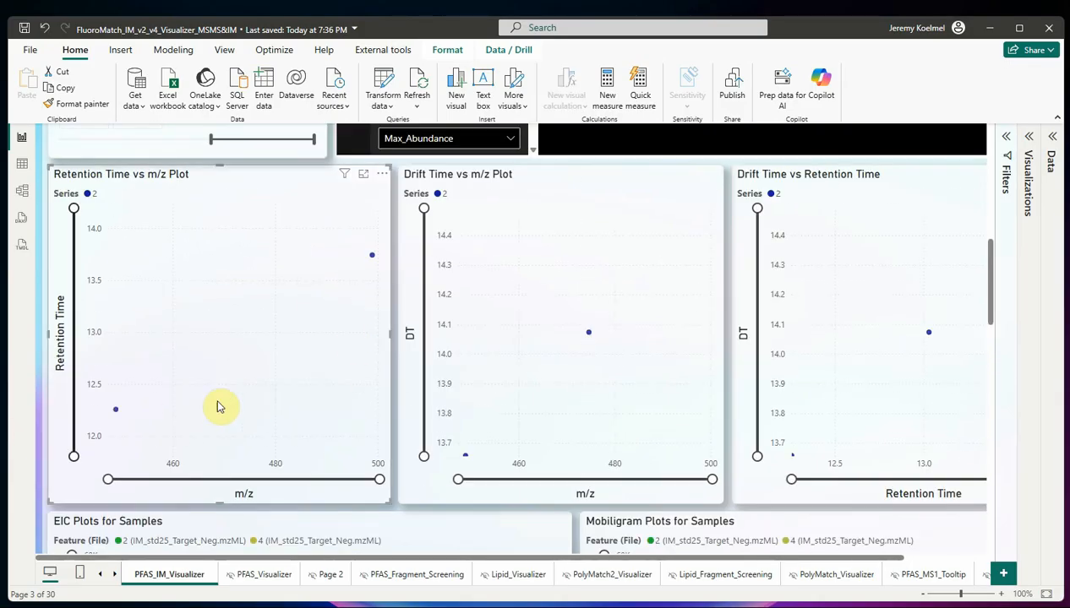
Step: Reduce the Chemical Abundance Cutoff's lower limit in stages to 30367762 and 9638121, reviewing the linked plots at each stage
scroll(254, 399, down, 3)
scroll(251, 402, up, 4)
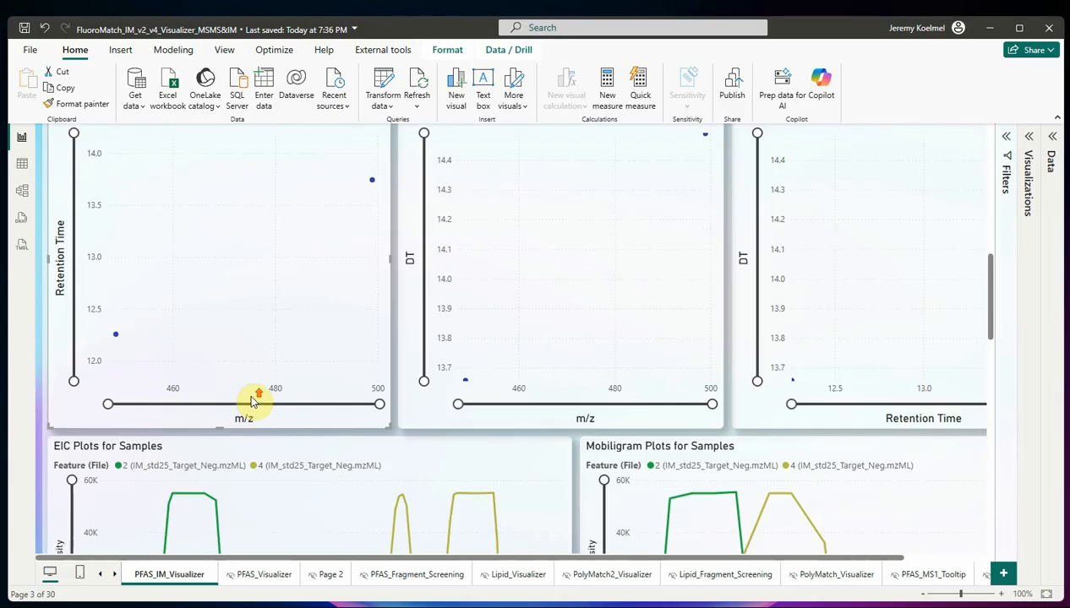
drag(198, 275, 183, 275)
scroll(281, 380, down, 4)
scroll(281, 379, up, 5)
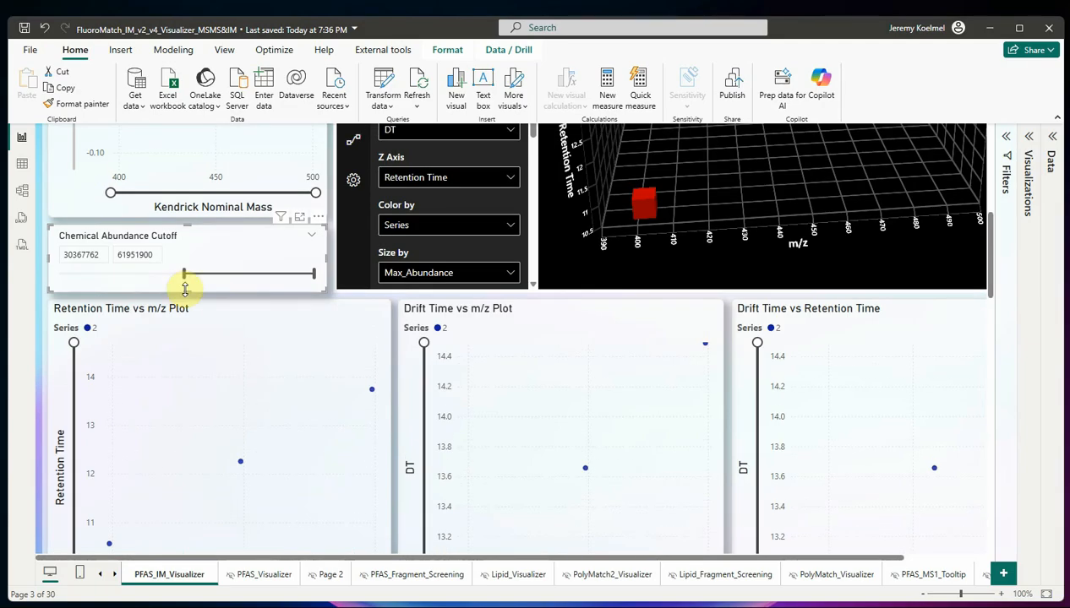
drag(183, 275, 133, 275)
scroll(290, 366, down, 4)
scroll(290, 369, down, 4)
scroll(288, 364, up, 4)
scroll(288, 364, up, 3)
drag(134, 207, 99, 207)
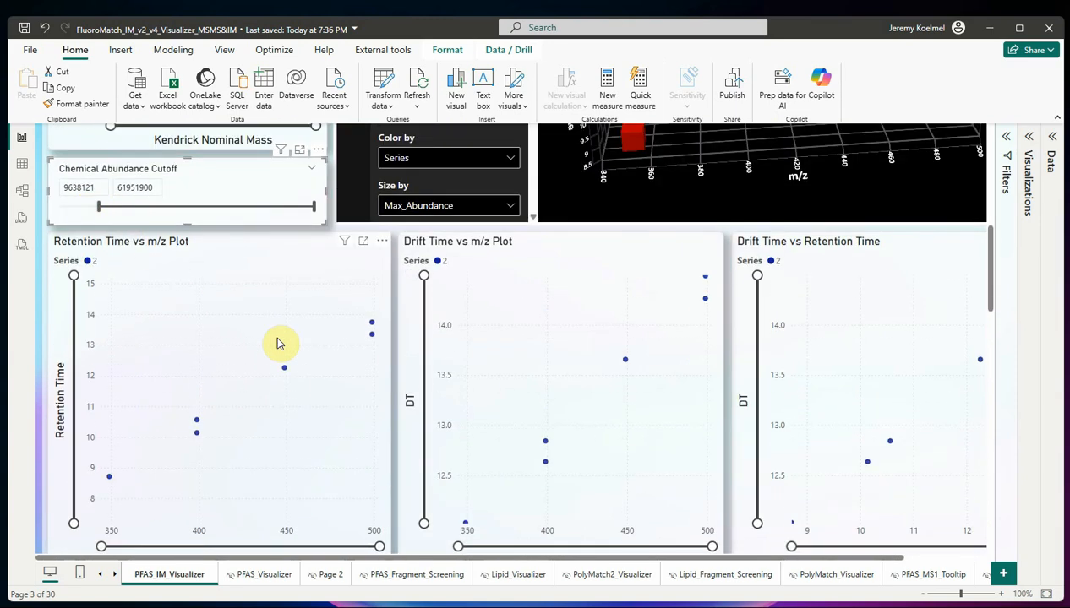
Step: Examine the higher retention time point near m/z 400 against the drift time, EIC and mobiligram plots, and review the full-scan MS spectra
scroll(281, 344, down, 5)
scroll(280, 344, up, 3)
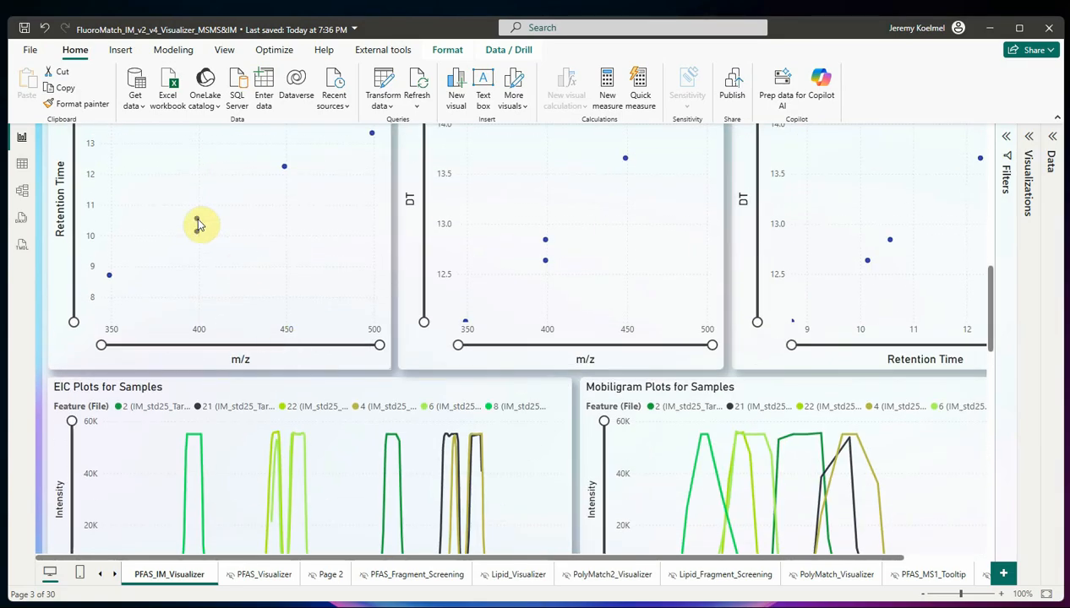
click(198, 224)
scroll(289, 314, up, 2)
scroll(289, 315, down, 4)
scroll(287, 317, up, 5)
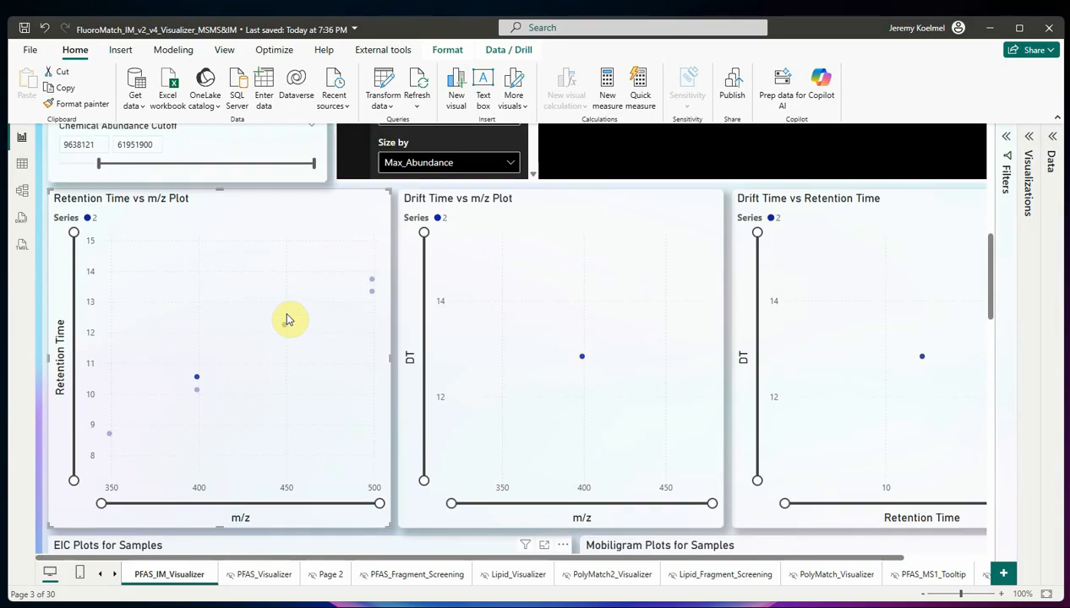
scroll(321, 389, down, 5)
scroll(319, 389, down, 2)
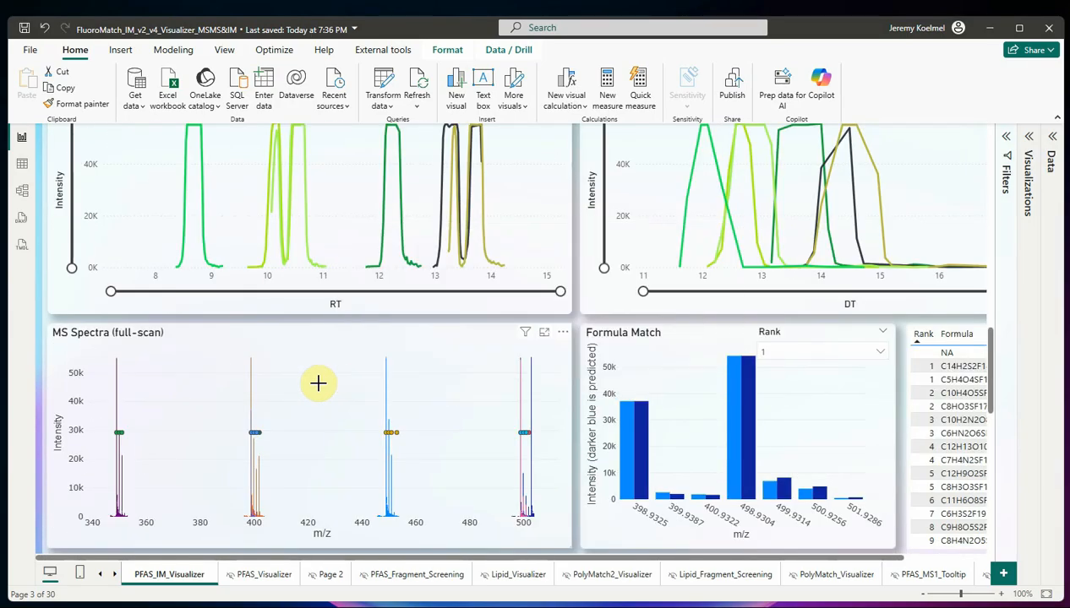
Step: Select the two points near m/z 400 in the Retention Time vs m/z Plot and review their EIC, mobiligram and full-scan MS plots
scroll(306, 437, up, 7)
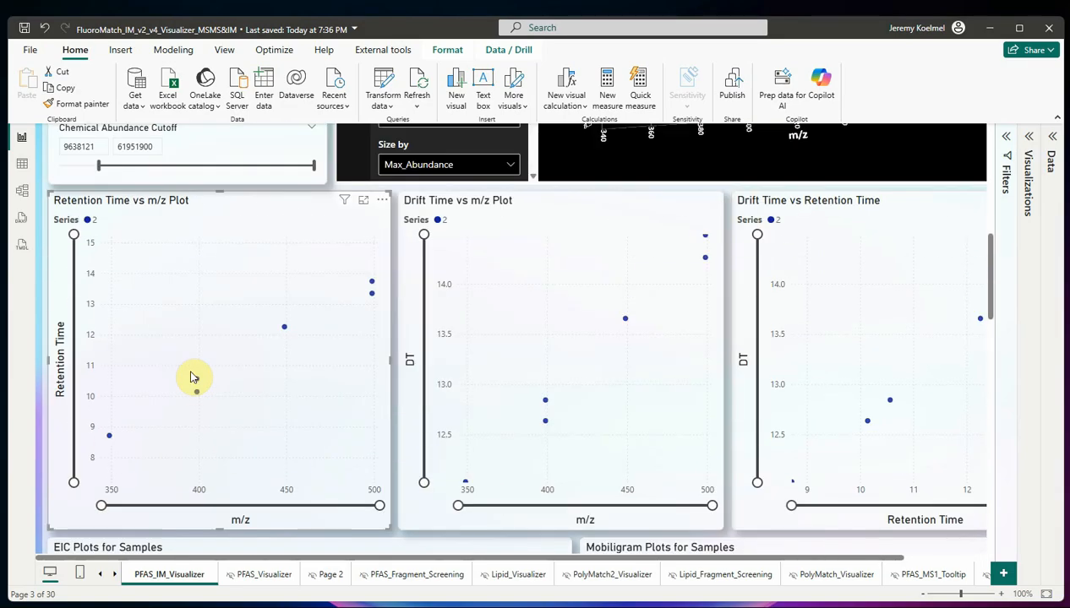
click(191, 377)
scroll(232, 440, down, 5)
scroll(232, 439, up, 4)
scroll(233, 437, down, 5)
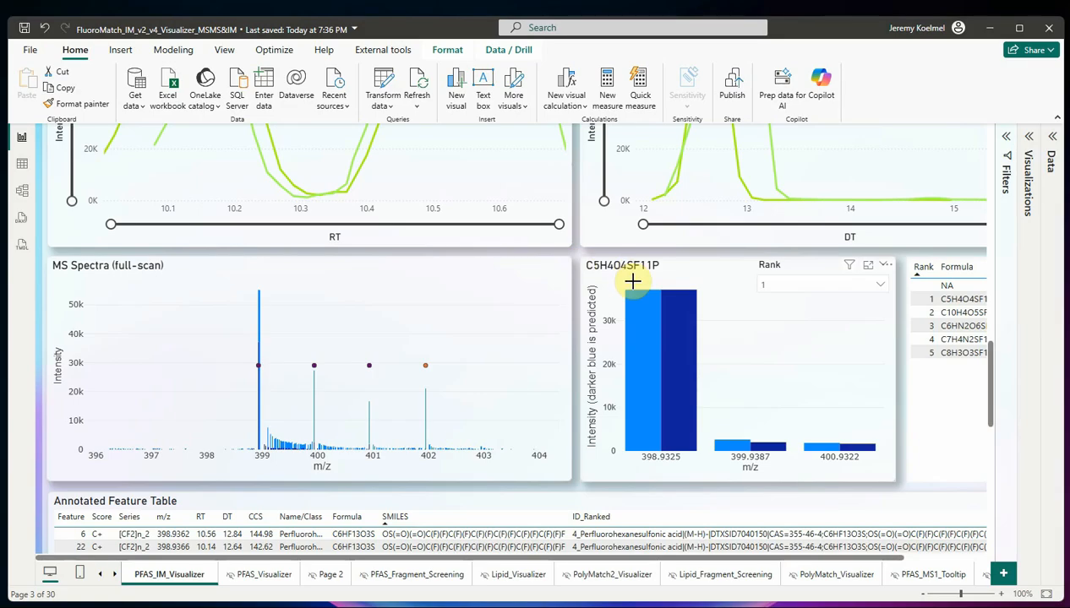
Step: Compare the formula match isotope patterns at ranks 3 and 6, and return the Rank selection to 1
drag(563, 559, 647, 559)
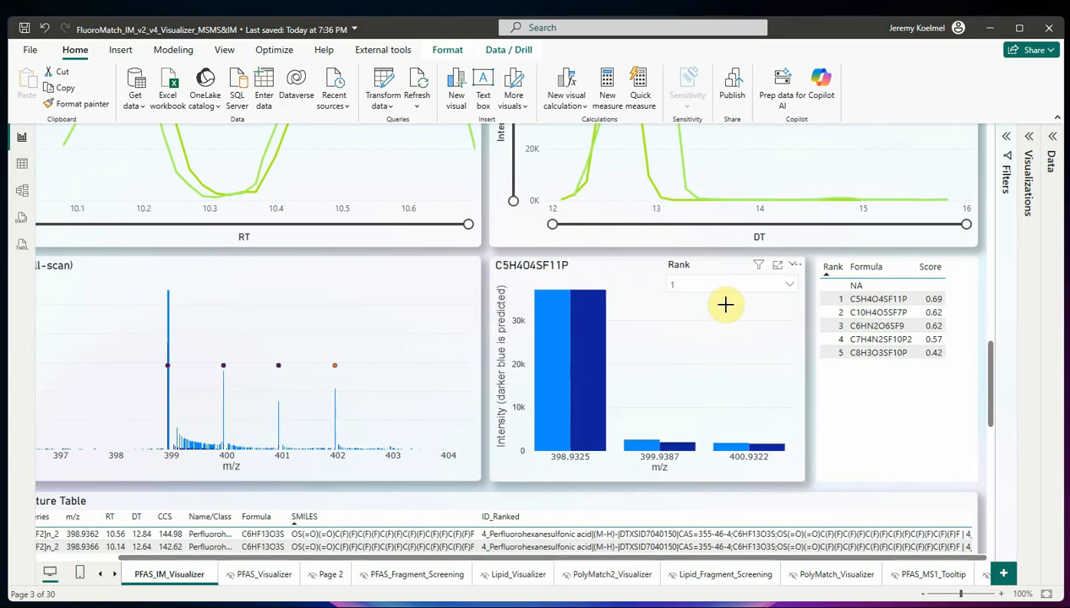
click(750, 288)
click(686, 340)
click(704, 292)
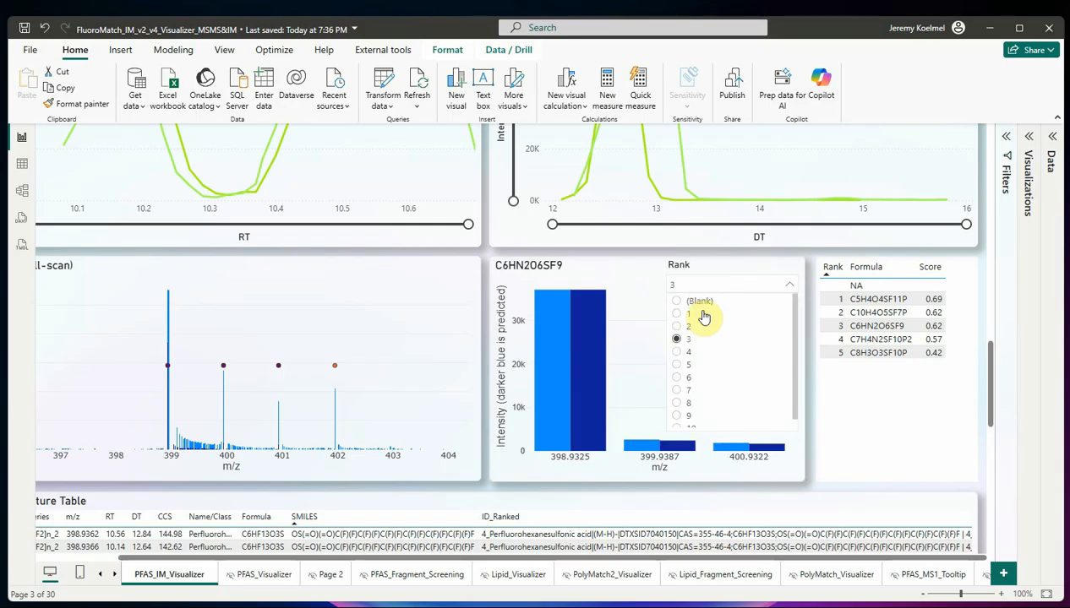
click(682, 377)
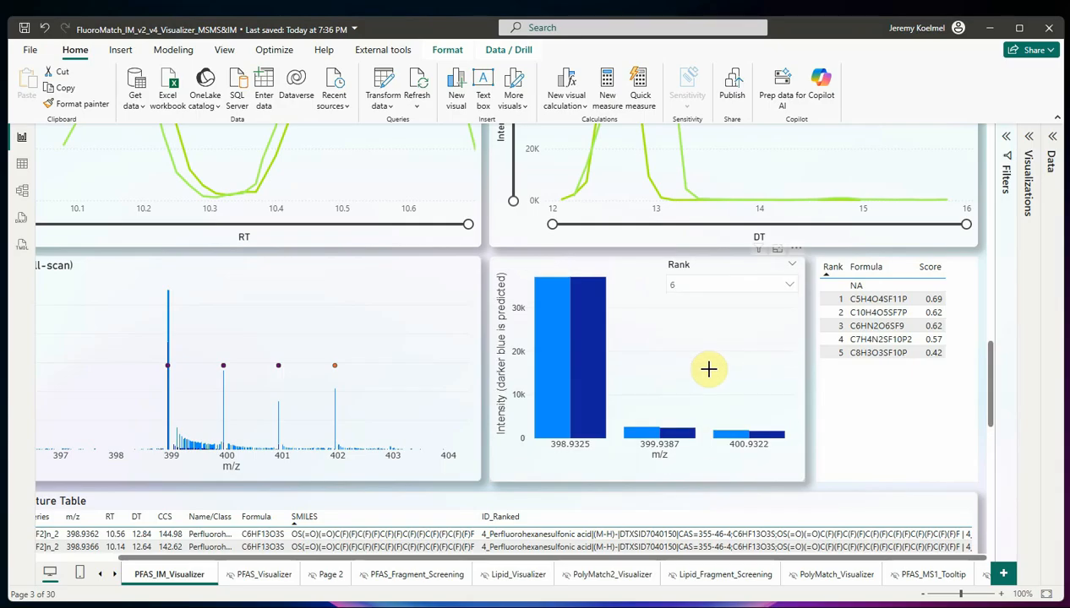
click(705, 292)
click(686, 313)
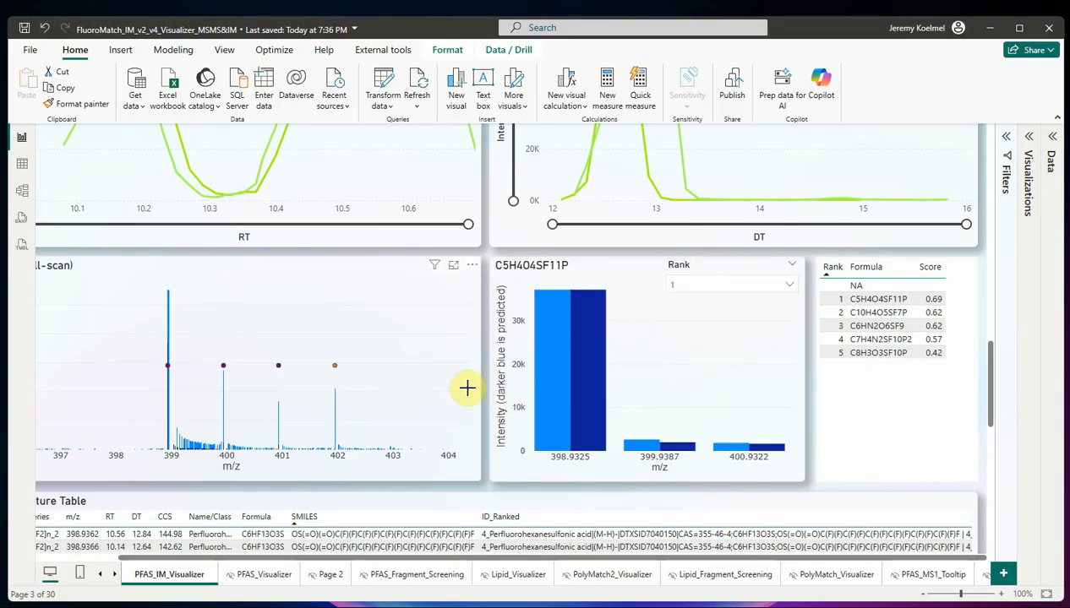
Step: Review the annotated table entries for the selected features, and clear the selection in the Retention Time vs m/z Plot
scroll(314, 360, down, 4)
scroll(320, 362, up, 3)
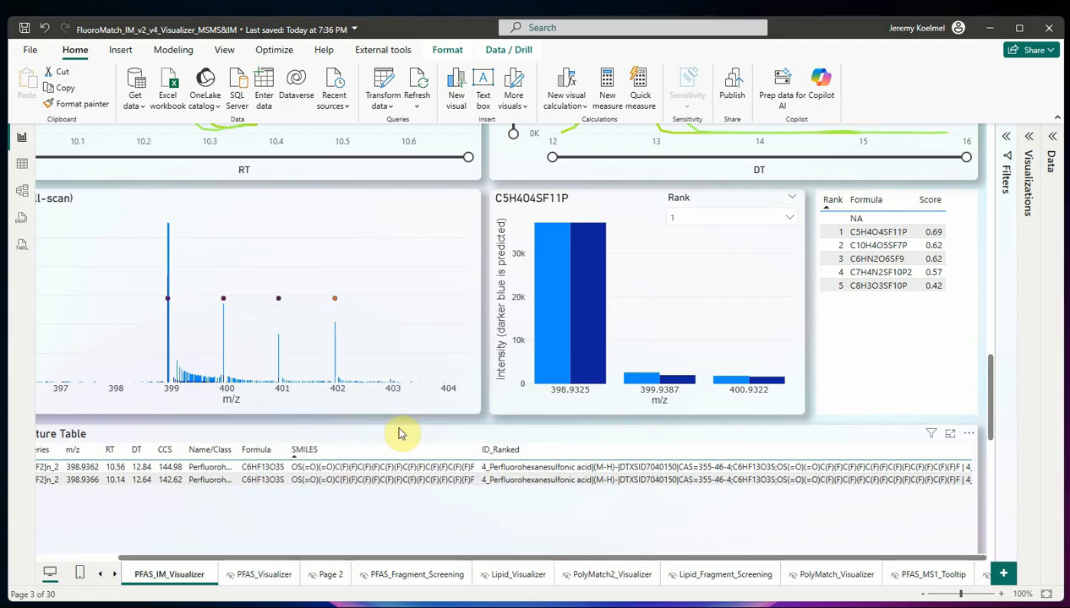
scroll(401, 430, up, 5)
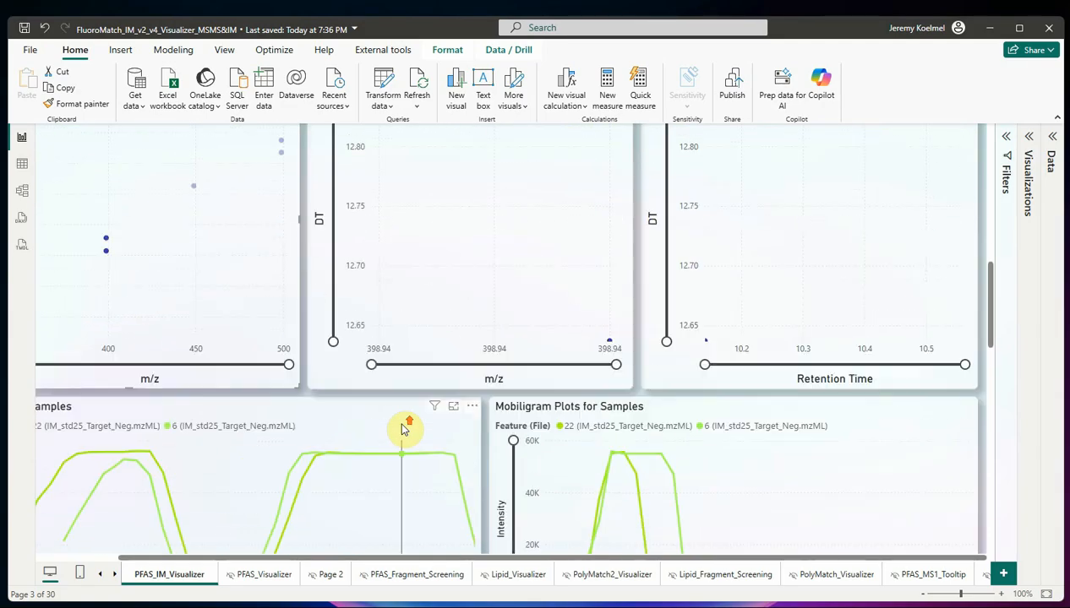
scroll(401, 430, up, 3)
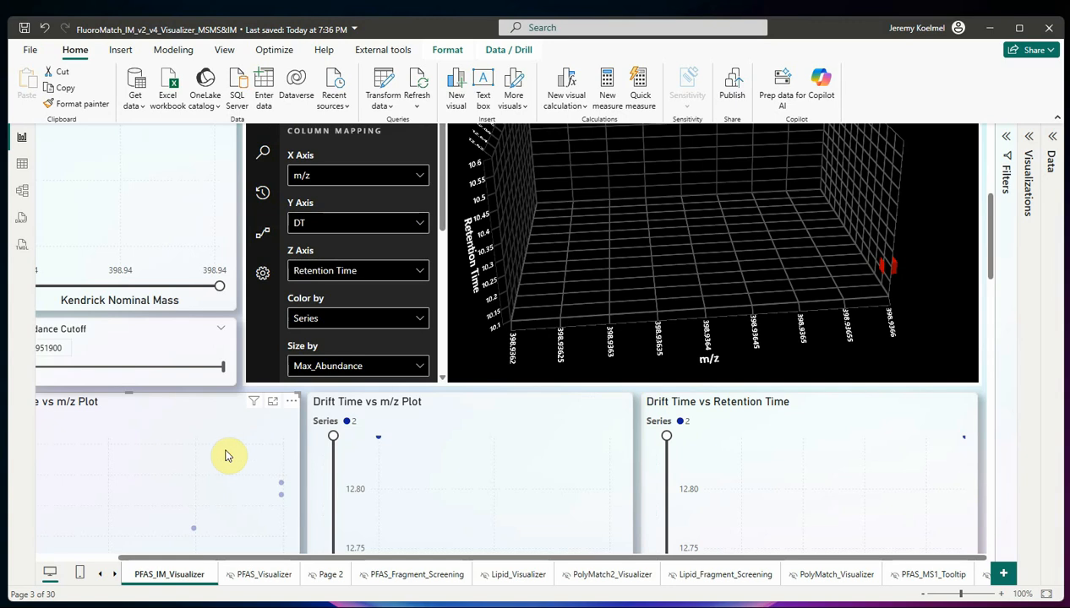
click(224, 456)
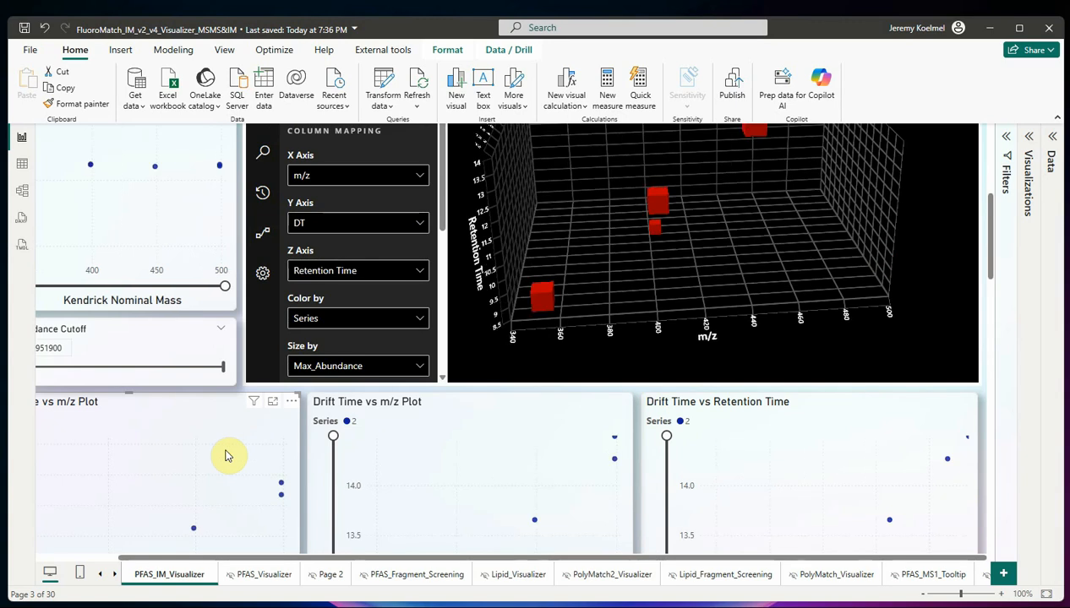
Step: Remove [CF2]n_2 and [CF2]n_4 from the Series filter selection so that all series are included
scroll(243, 373, up, 5)
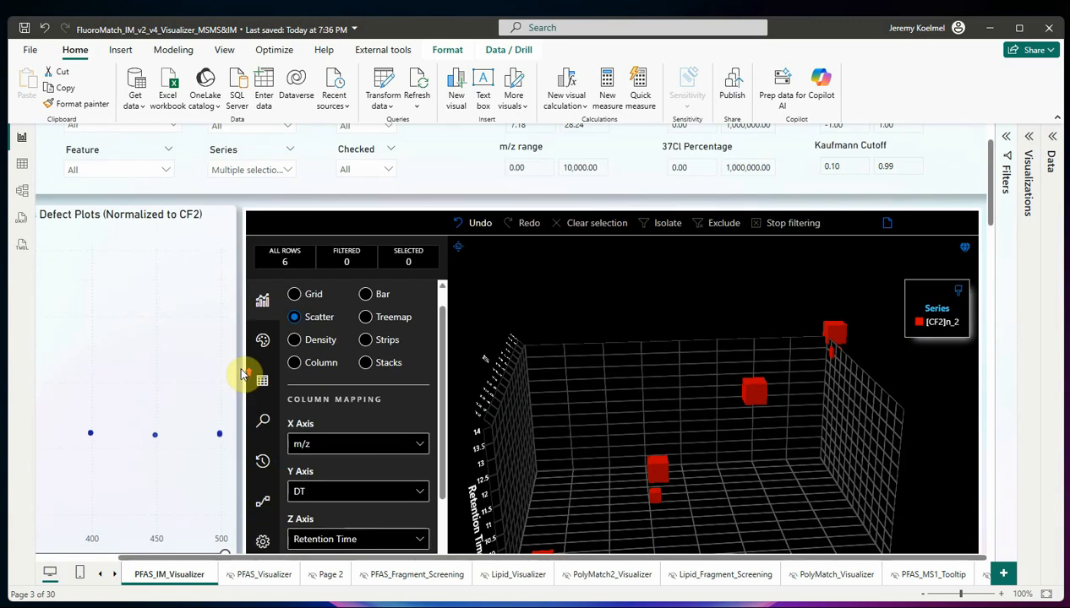
click(264, 248)
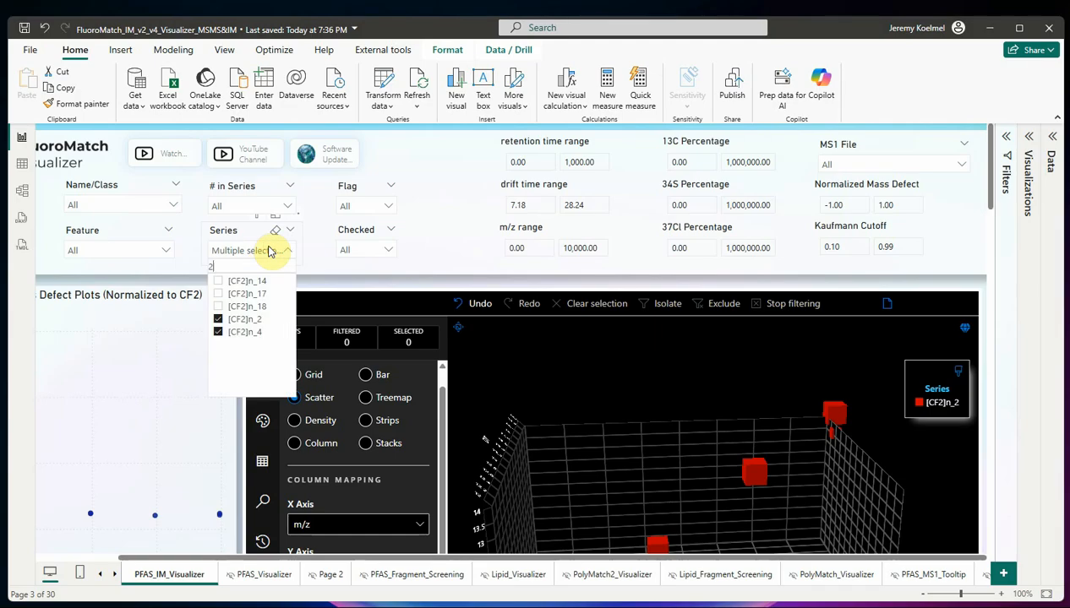
click(219, 322)
click(218, 333)
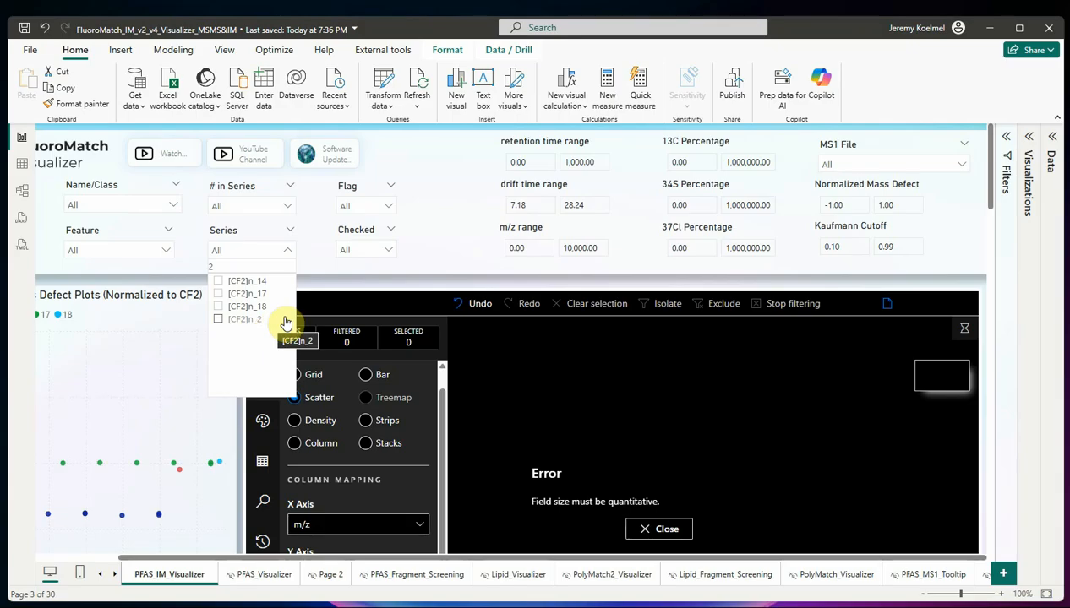
click(340, 286)
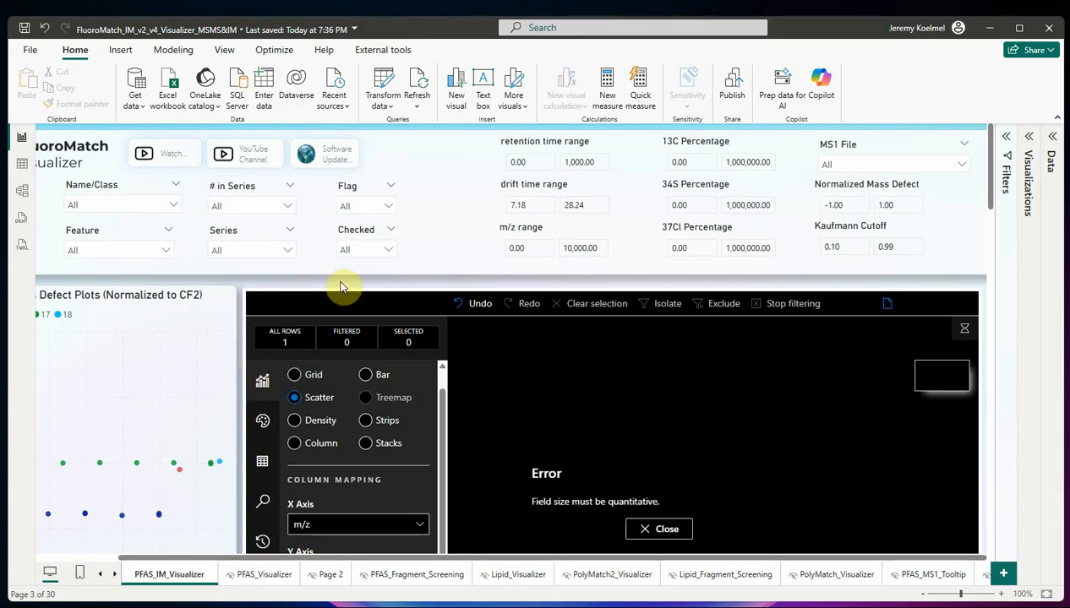
Step: Dismiss the 3D plot's error and reload the visual by switching the chart type to Grid and back to Scatter
scroll(340, 288, down, 3)
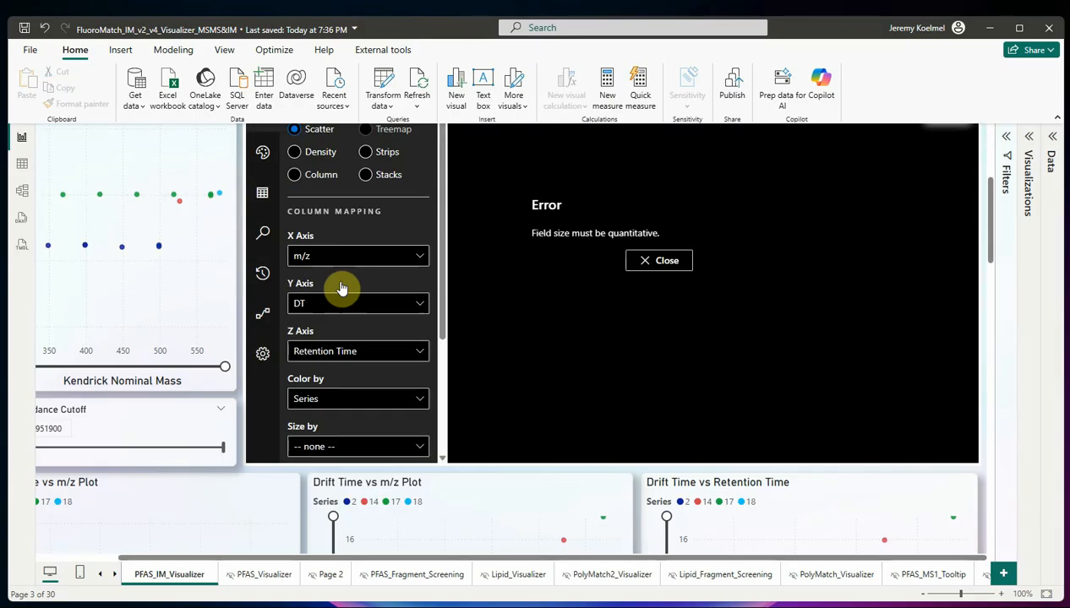
scroll(341, 287, down, 1)
scroll(711, 296, up, 2)
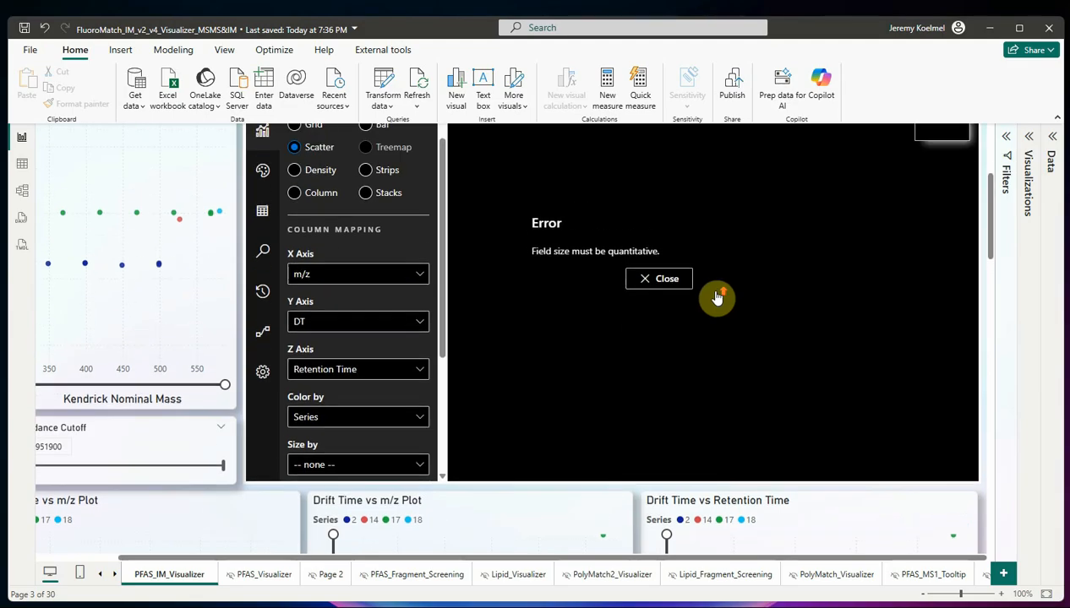
click(652, 329)
scroll(439, 429, up, 1)
scroll(341, 398, up, 3)
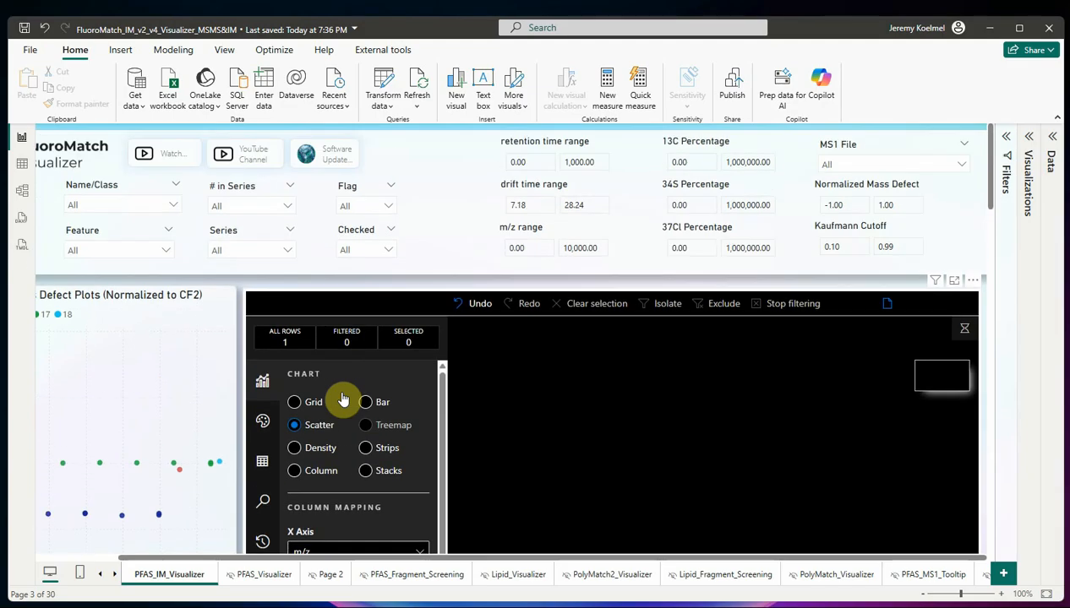
click(314, 405)
scroll(316, 418, down, 2)
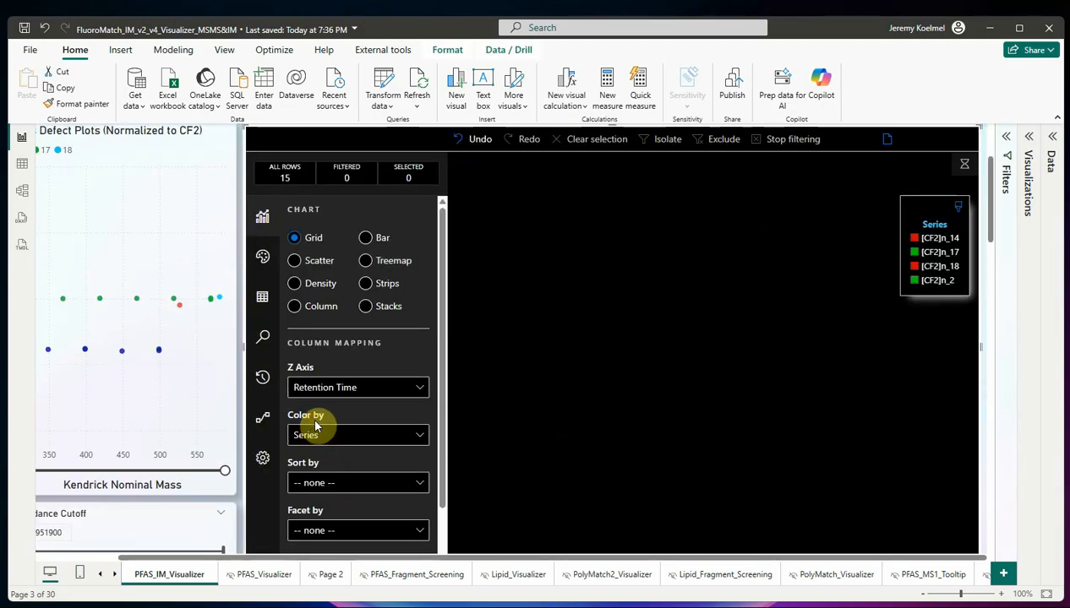
click(319, 261)
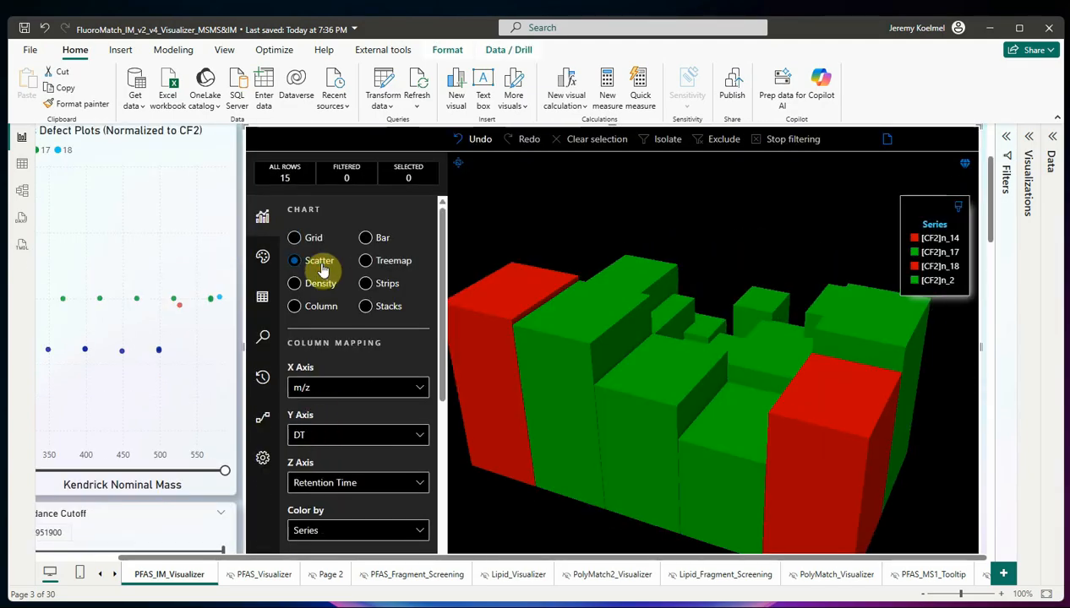
Step: Facet the 3D scatter plot by Series
scroll(371, 364, down, 2)
scroll(659, 368, down, 2)
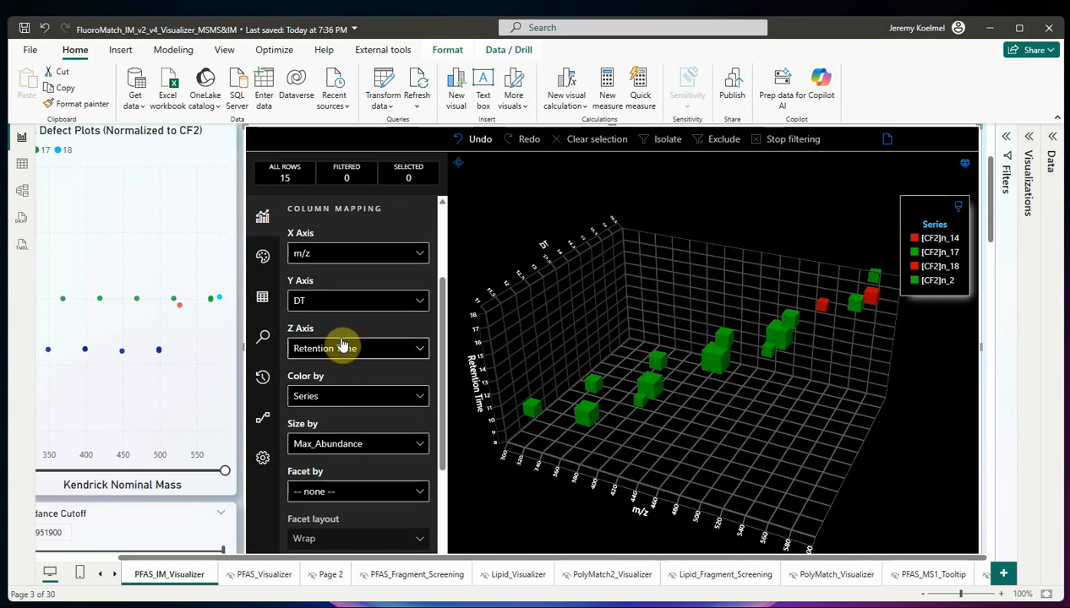
scroll(359, 463, down, 1)
scroll(359, 462, down, 1)
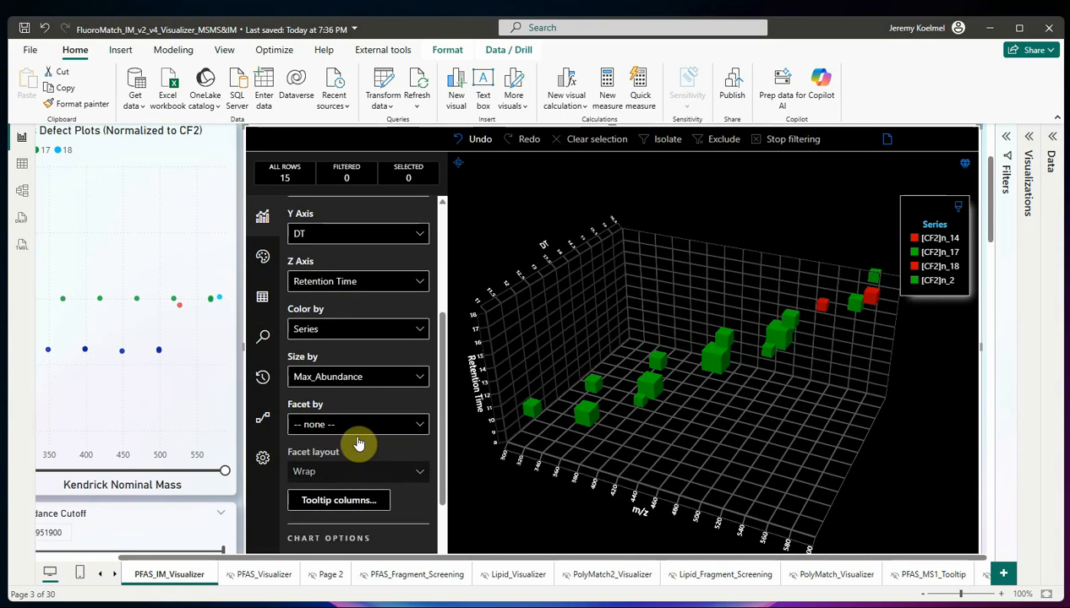
click(355, 424)
scroll(484, 421, down, 2)
scroll(483, 387, up, 1)
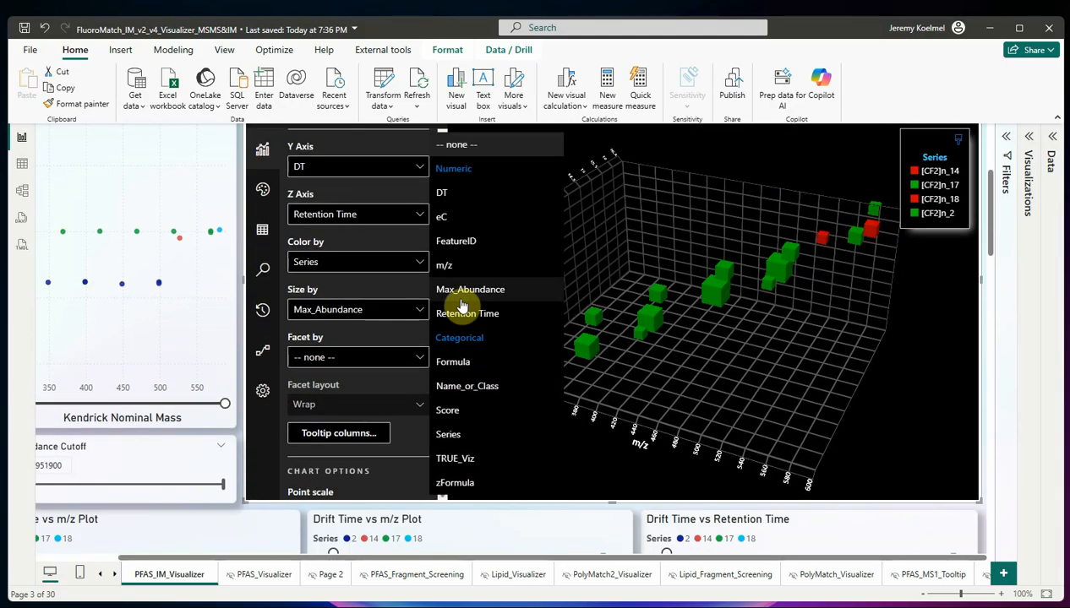
click(461, 435)
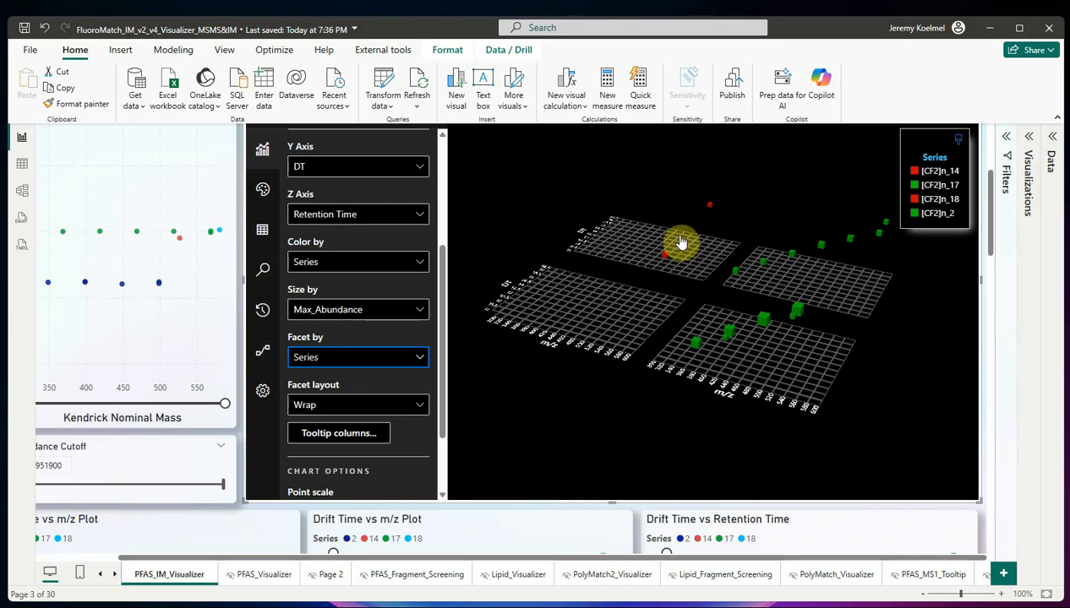
Step: Include all feature scores in the Score filter
scroll(194, 326, up, 3)
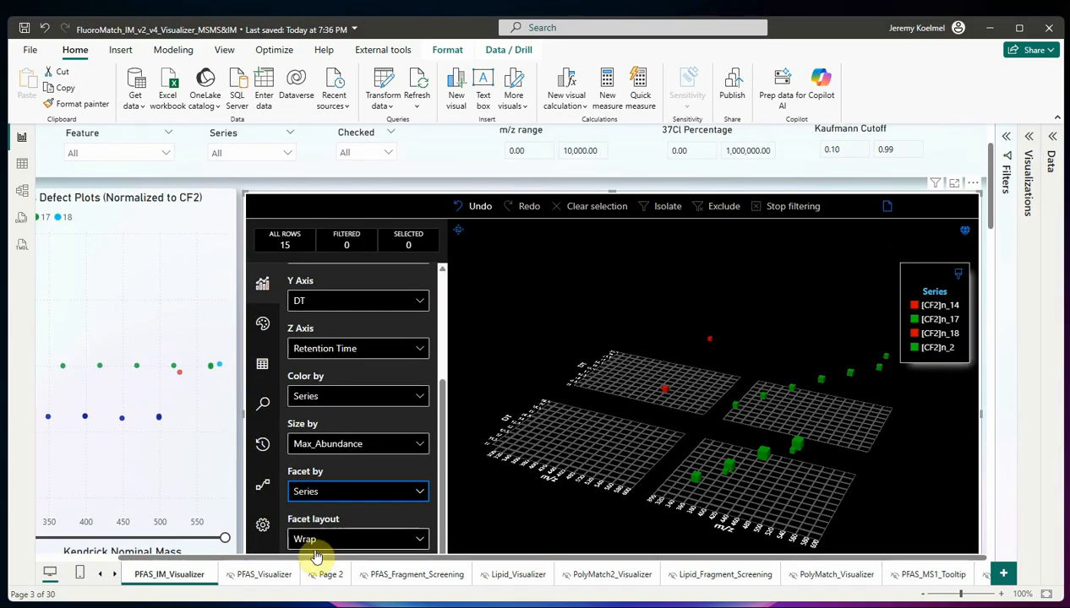
drag(315, 560, 84, 557)
scroll(175, 342, up, 2)
click(117, 206)
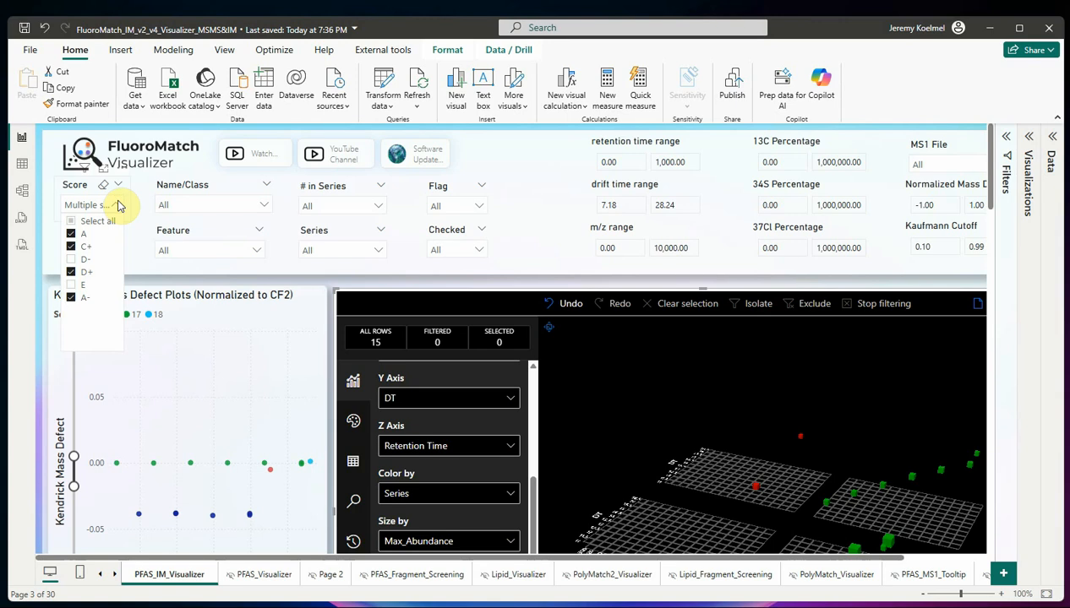
click(73, 223)
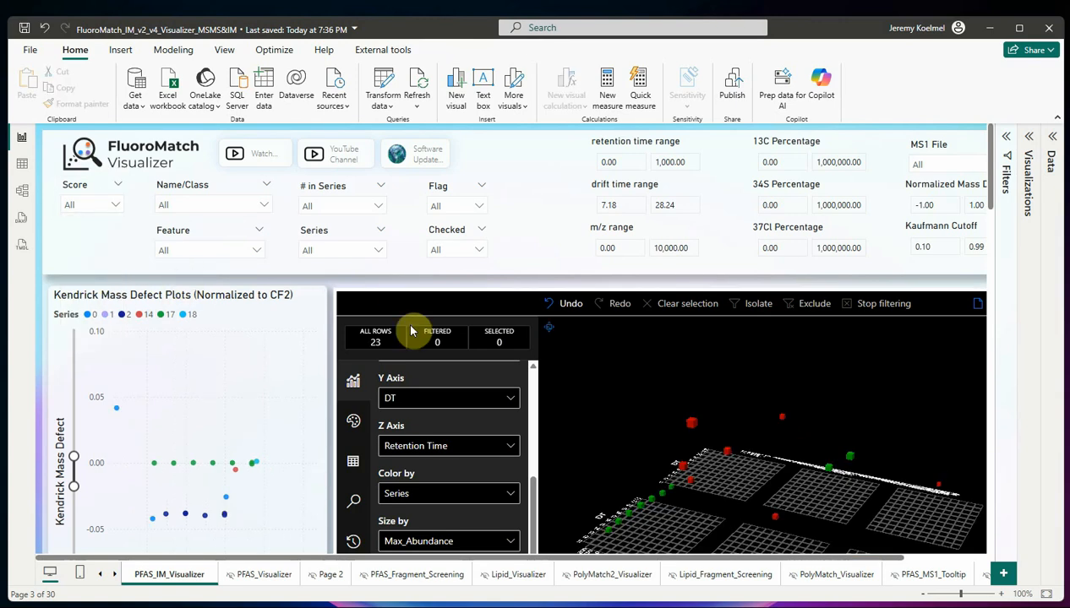
Step: Review the Kendrick Mass Defect Plot and reduce the Chemical Abundance Cutoff's lower limit to 8005866
scroll(412, 342, down, 4)
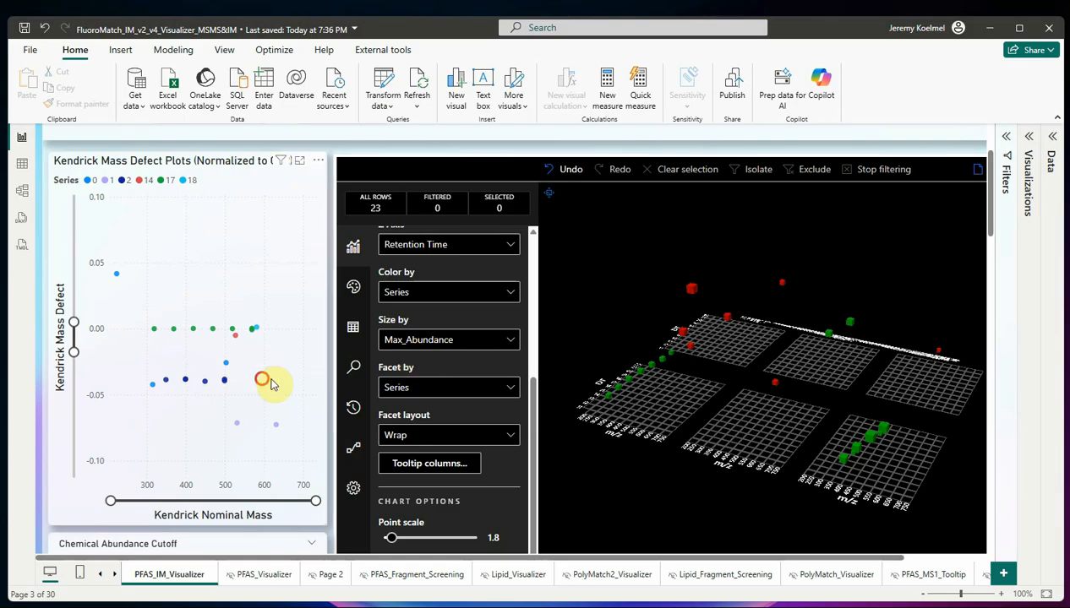
scroll(263, 385, up, 4)
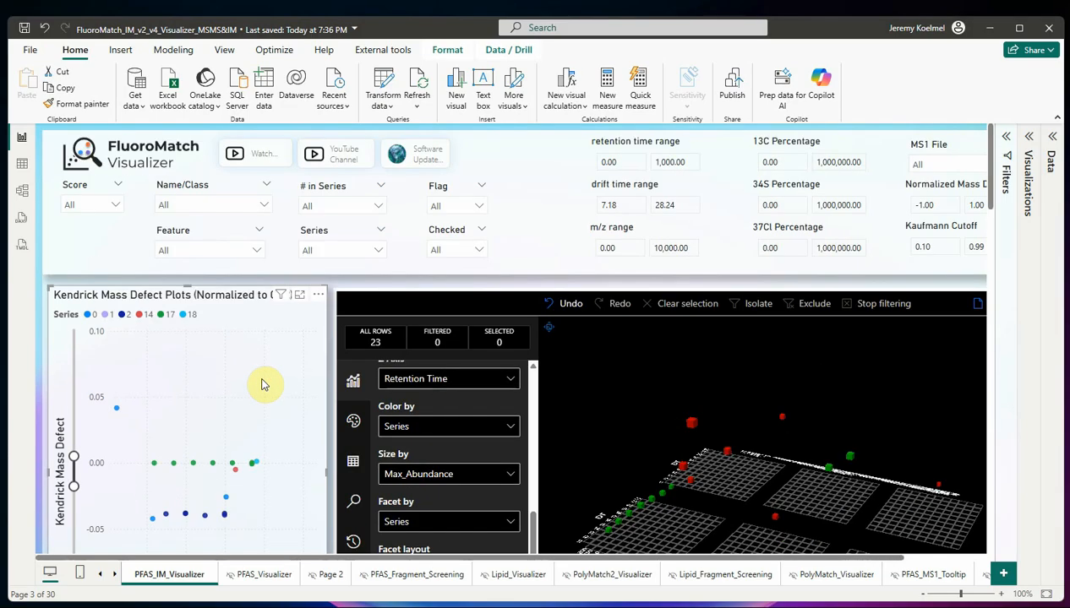
scroll(321, 342, down, 8)
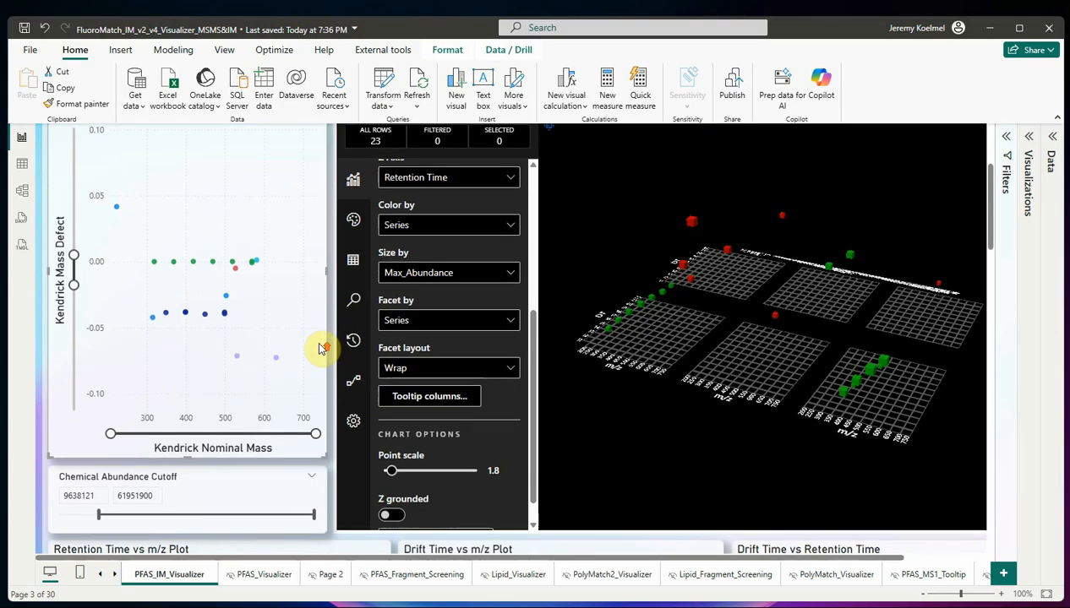
scroll(322, 349, down, 2)
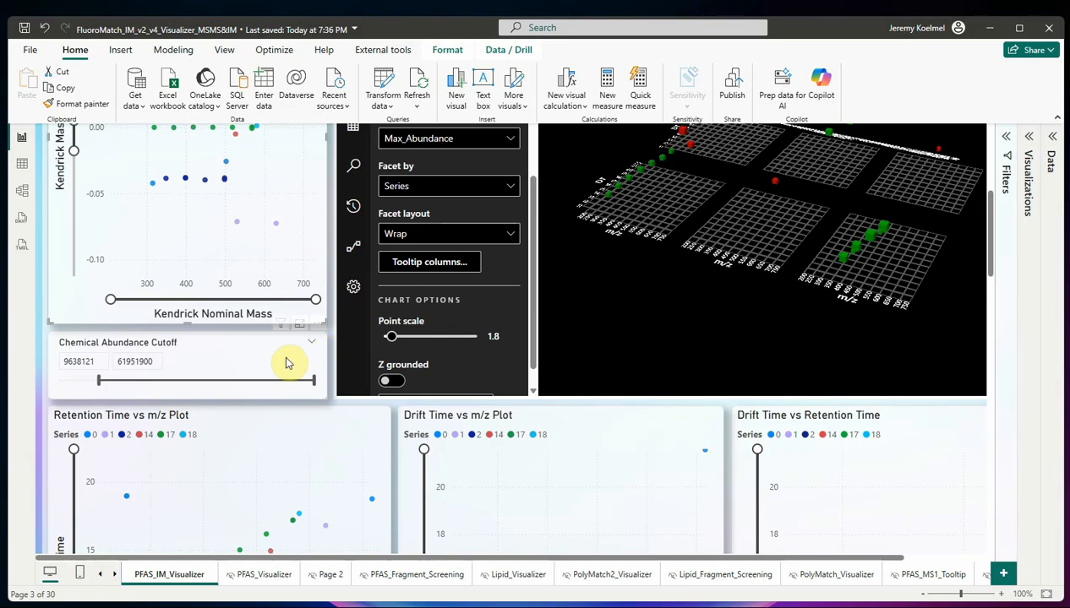
drag(95, 385, 93, 386)
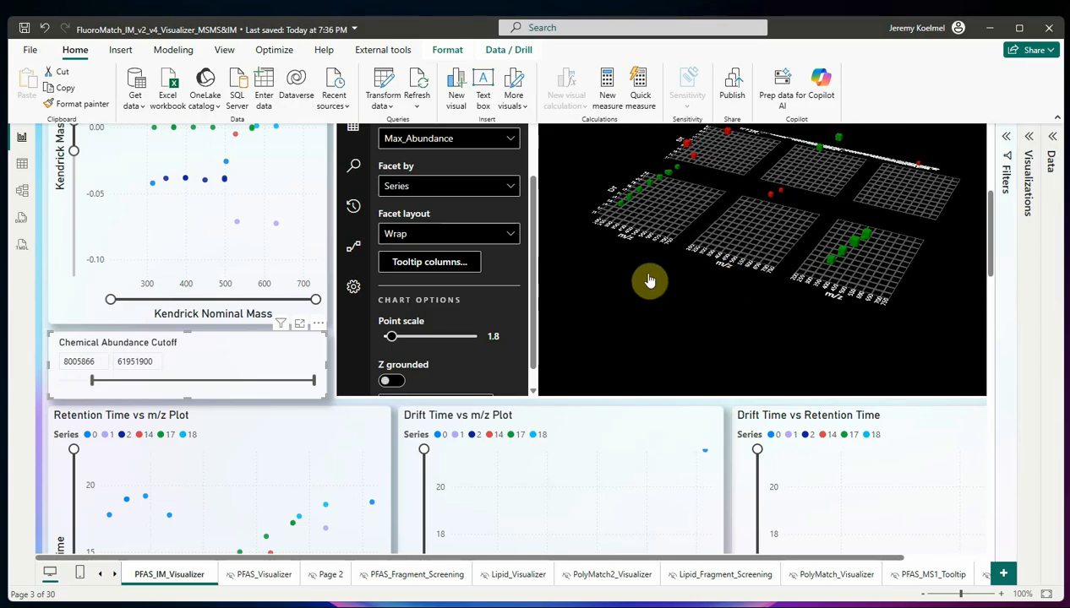
Step: Review the 3D scatter plot's column mapping and open the choices for Facet by
scroll(448, 277, up, 3)
scroll(453, 277, up, 5)
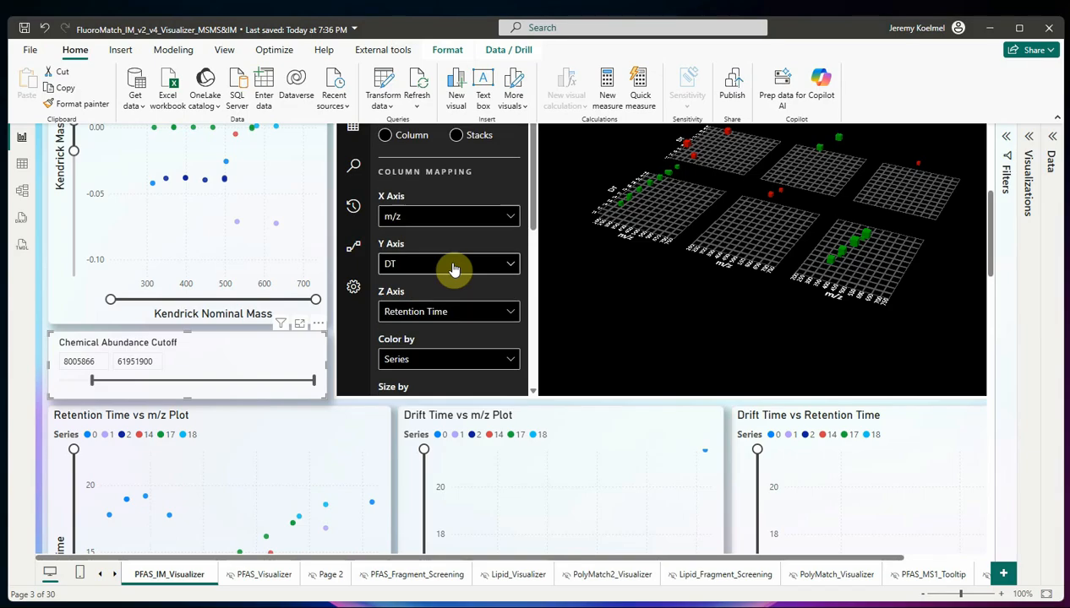
scroll(414, 283, down, 5)
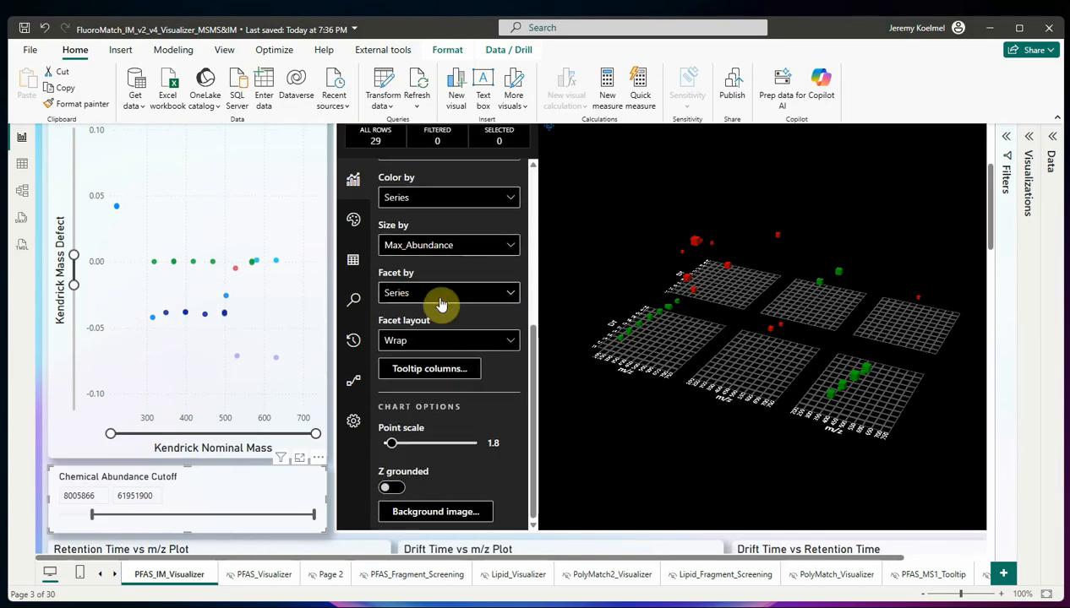
click(439, 293)
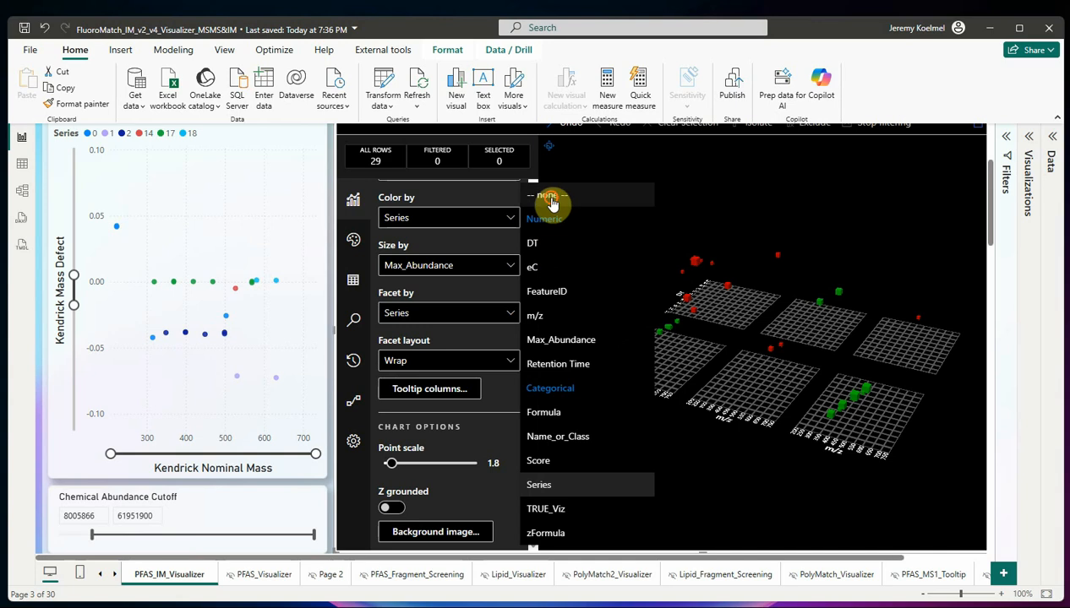